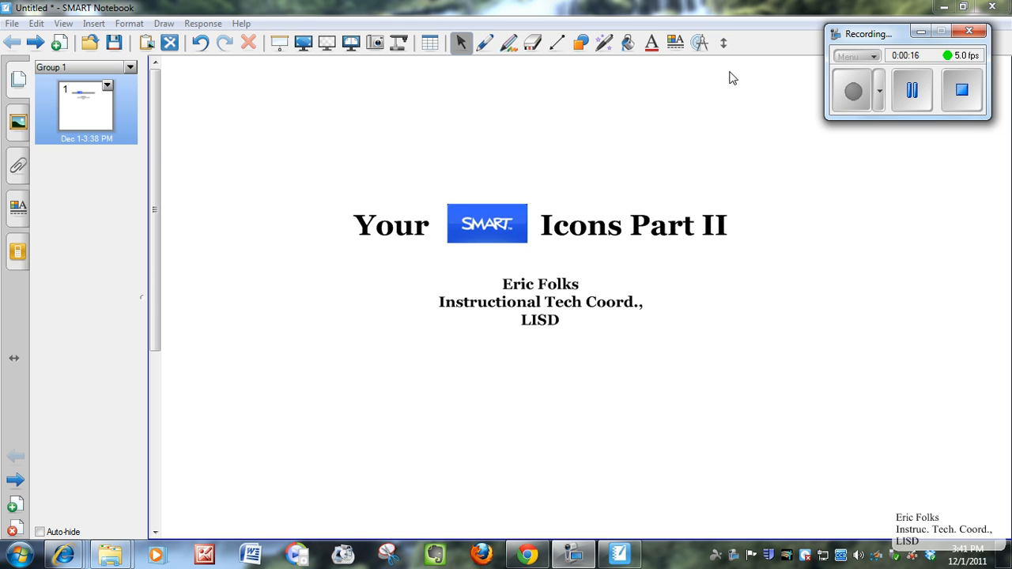
Step: Review the Gallery, Attachments, Properties and SMART Response panes, and turn on Auto-hide for the side pane
{"action": "left_click", "coordinate": [18, 123]}
{"action": "left_click", "coordinate": [18, 167]}
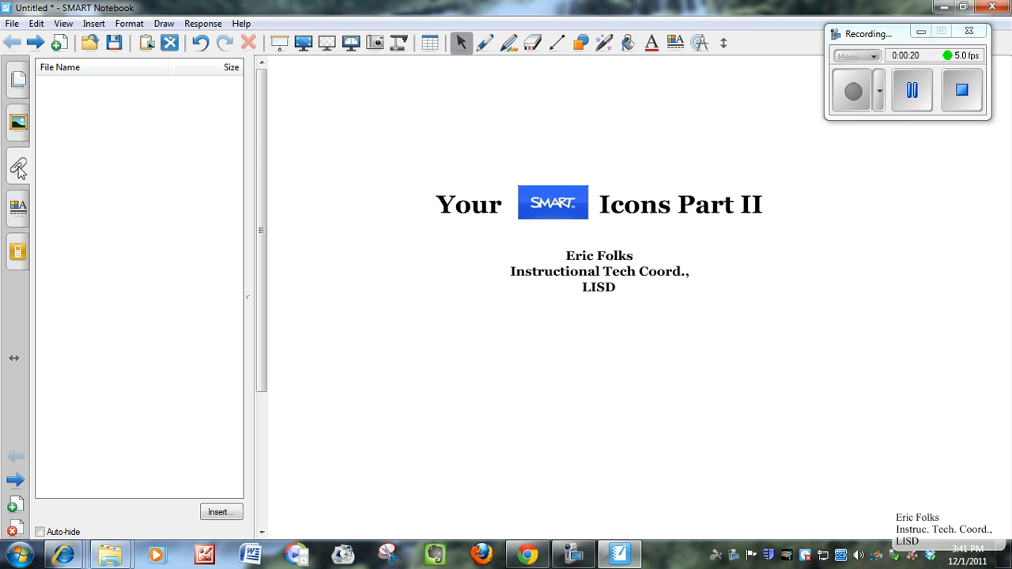
{"action": "left_click", "coordinate": [19, 212]}
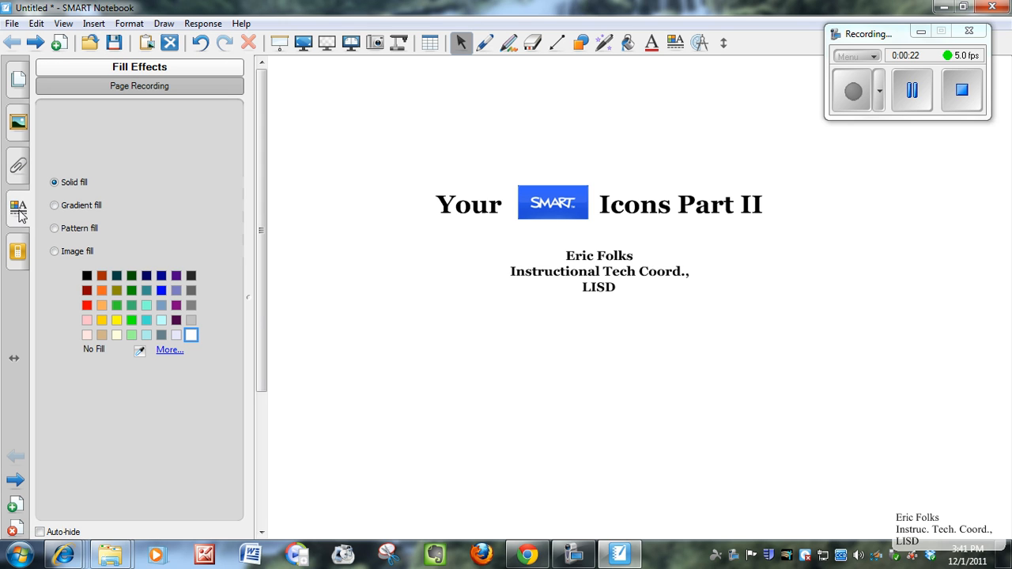
{"action": "left_click", "coordinate": [20, 259]}
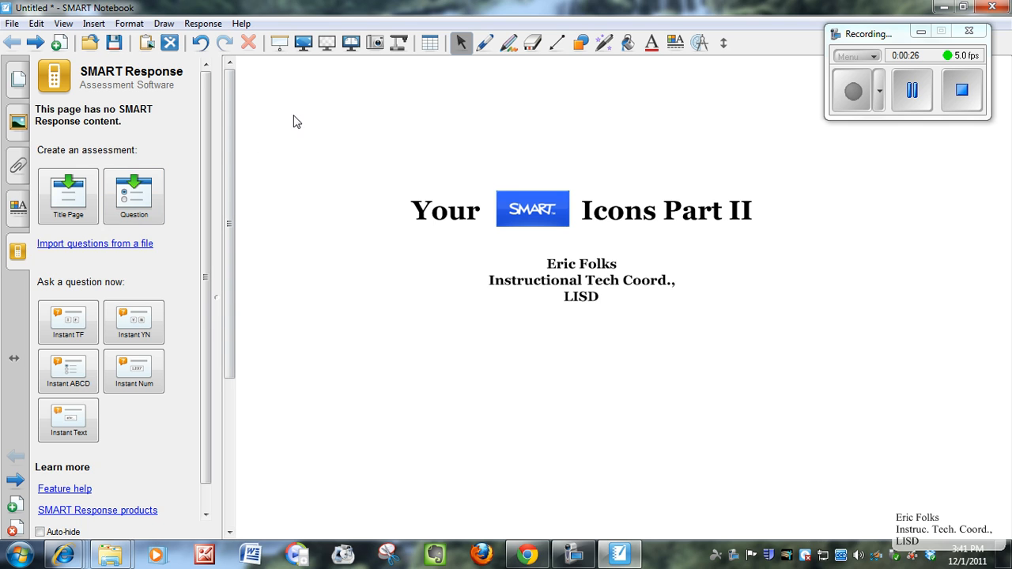
{"action": "left_click", "coordinate": [303, 191]}
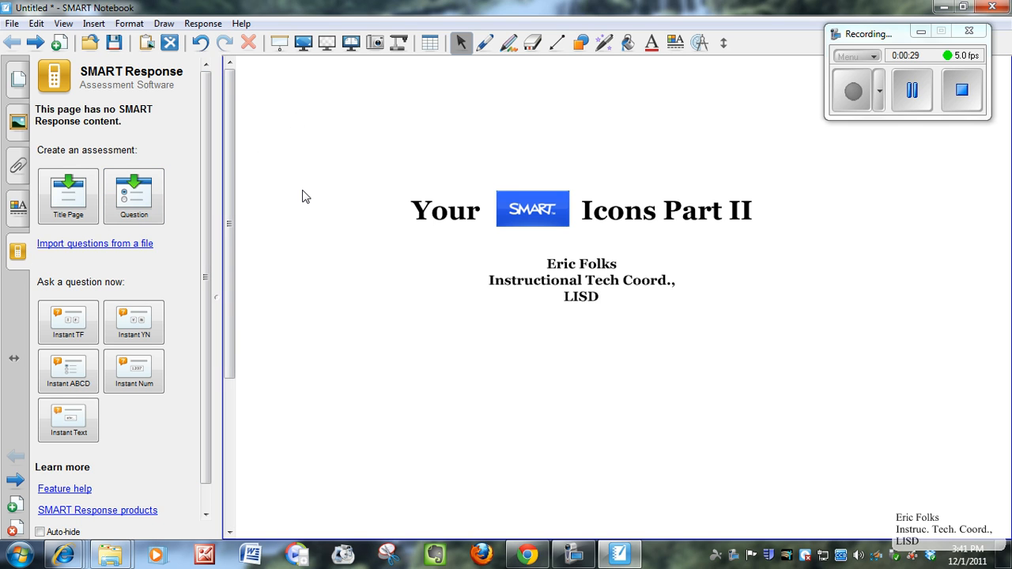
{"action": "left_click", "coordinate": [41, 533]}
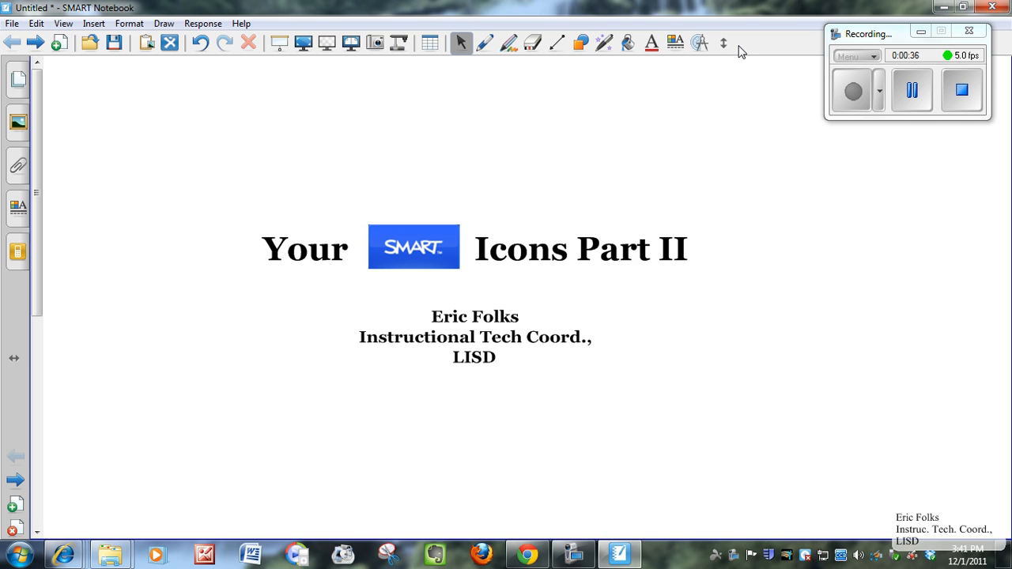
Step: Add a blank second page by advancing past page 1, show the page thumbnails, and go back to page 1 and forward to page 2
{"action": "left_click", "coordinate": [35, 45]}
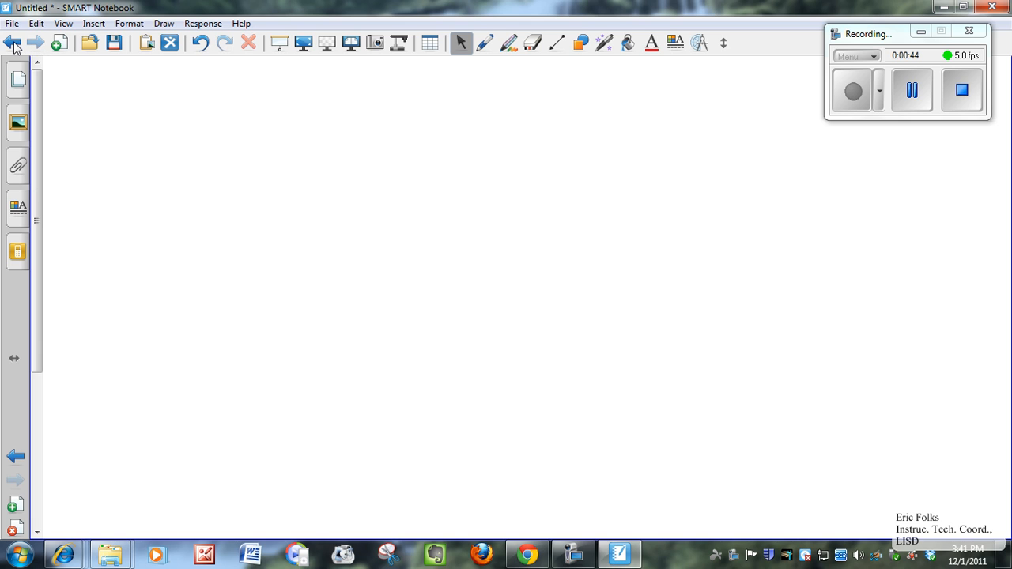
{"action": "left_click", "coordinate": [19, 80]}
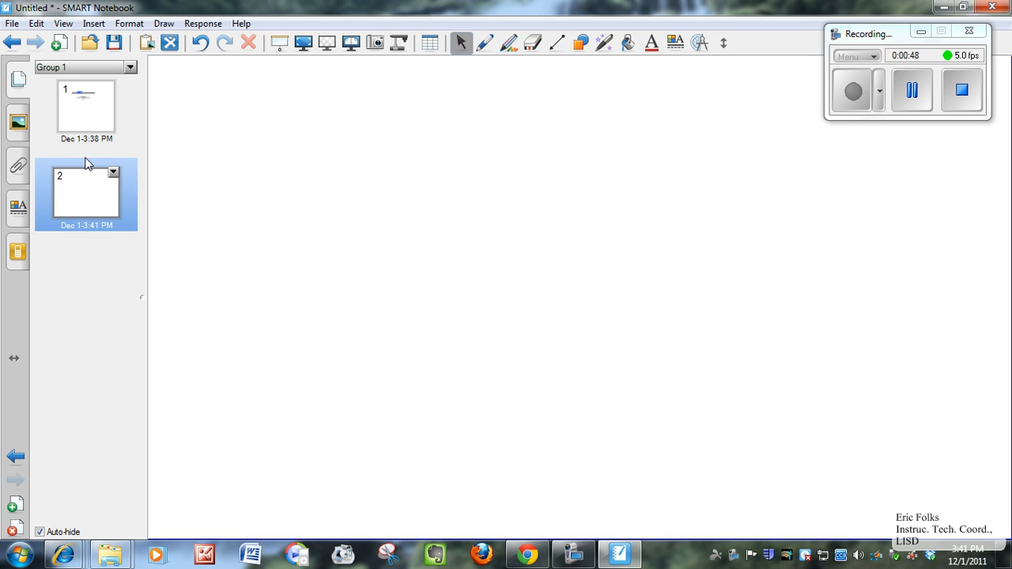
{"action": "left_click", "coordinate": [12, 43]}
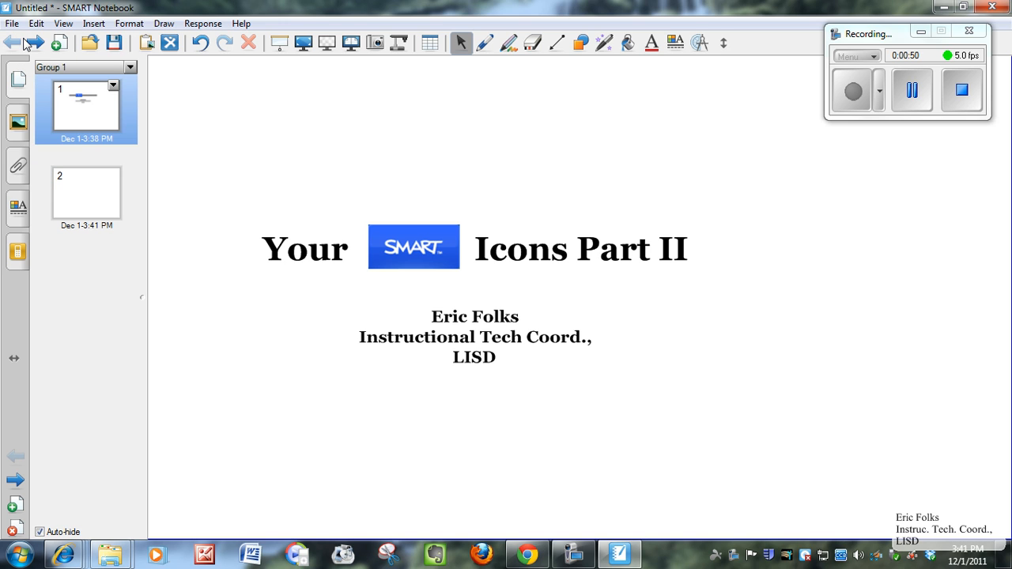
{"action": "left_click", "coordinate": [36, 44]}
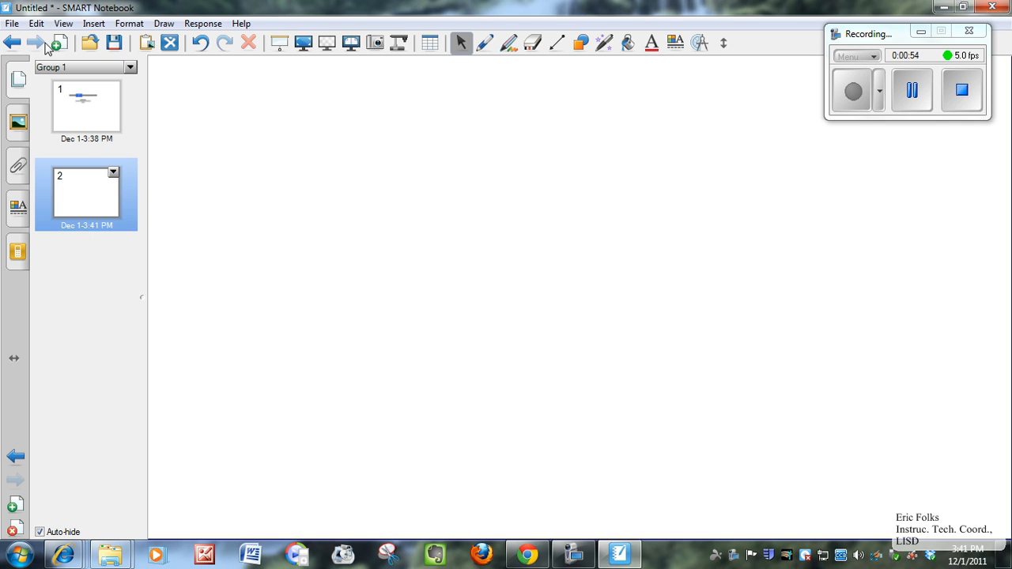
Step: Add a blank third page, go back to page 2 and return to page 3
{"action": "left_click", "coordinate": [60, 45]}
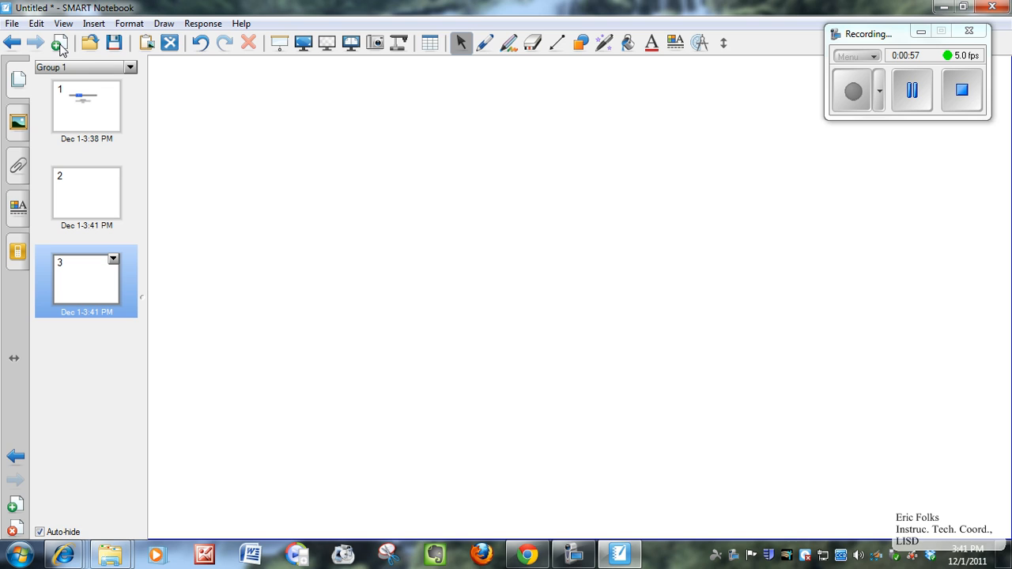
{"action": "left_click", "coordinate": [12, 43]}
{"action": "left_click", "coordinate": [35, 44]}
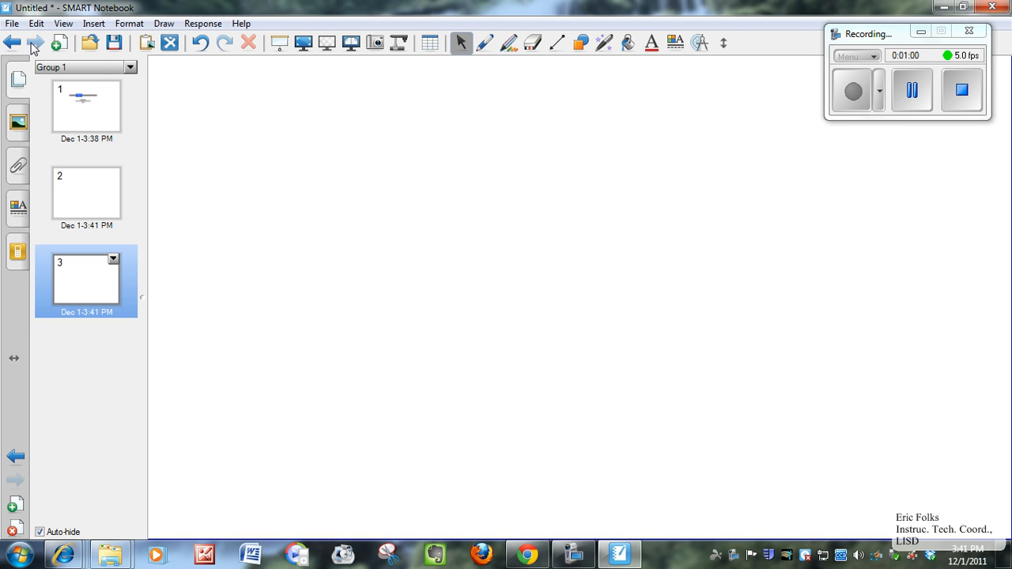
Step: Look over the Notebook files available to open and the file saving commands without opening or saving anything
{"action": "left_click", "coordinate": [91, 43]}
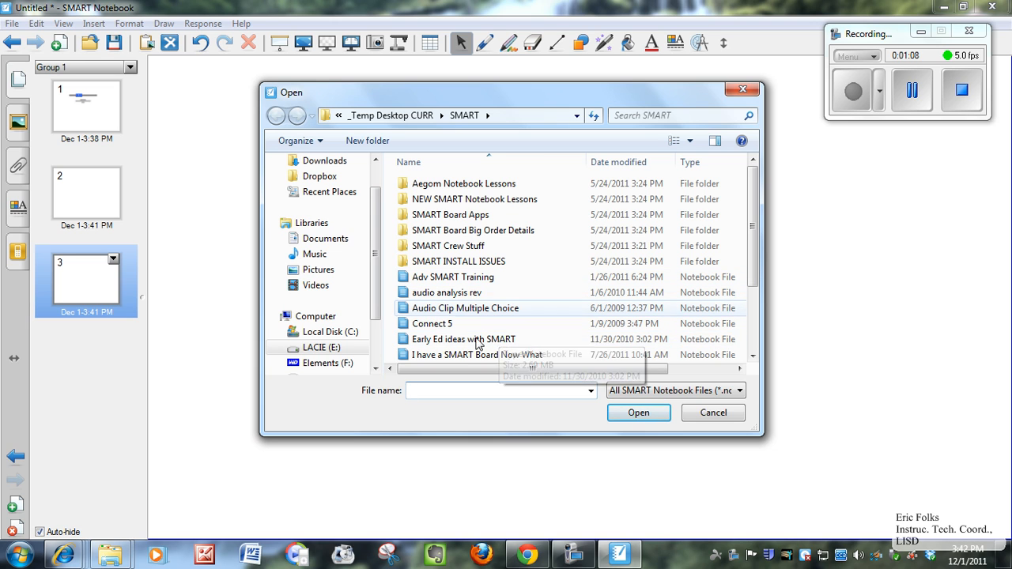
{"action": "left_click", "coordinate": [728, 422]}
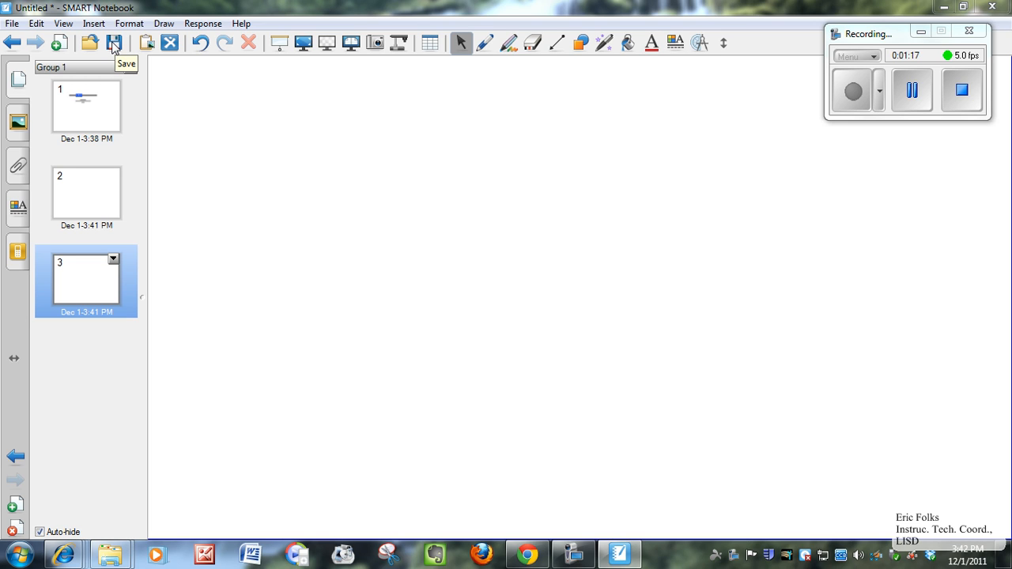
{"action": "left_click", "coordinate": [12, 24]}
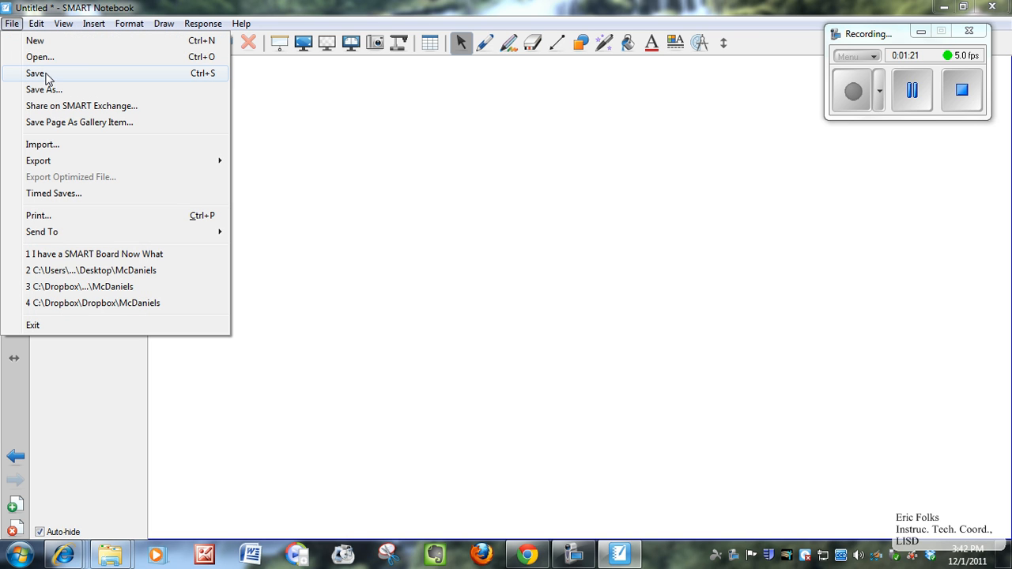
{"action": "left_click", "coordinate": [356, 141]}
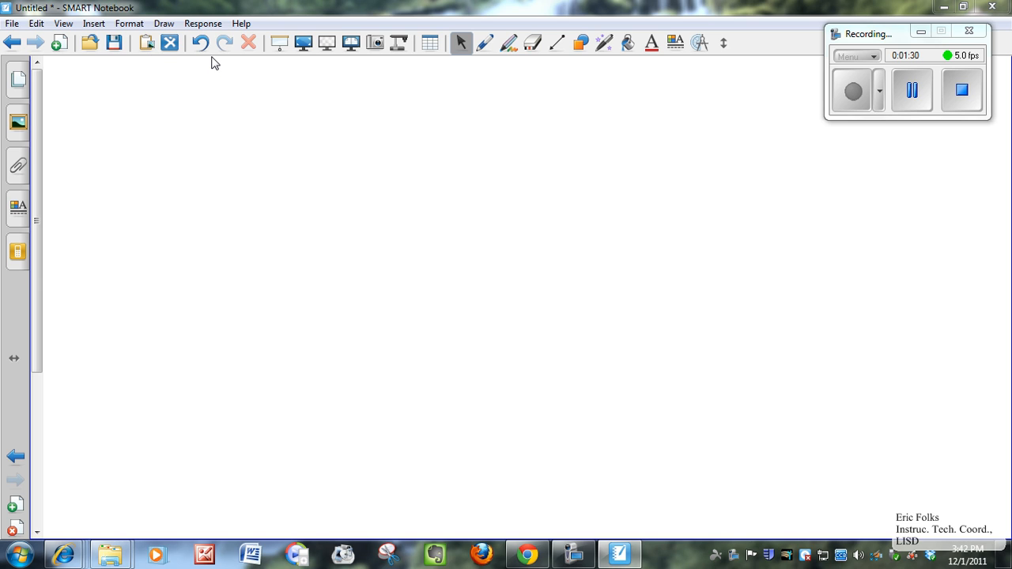
Step: Minimize the recorder window, shrink the Notebook window to a floating size and place it clear of the desktop shortcuts
{"action": "left_click", "coordinate": [920, 33]}
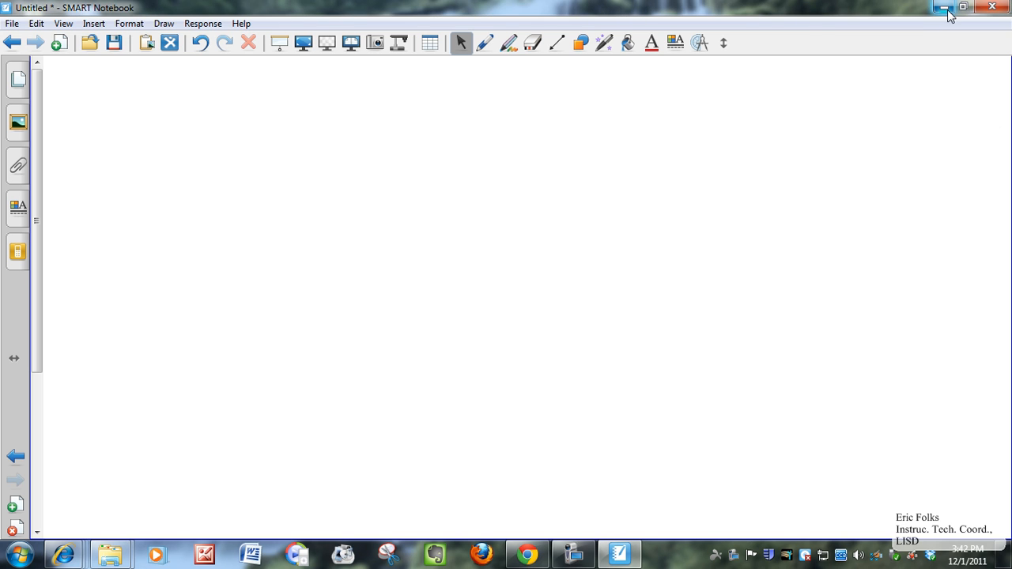
{"action": "left_click", "coordinate": [963, 7]}
{"action": "left_click_drag", "start_coordinate": [641, 44], "coordinate": [703, 53]}
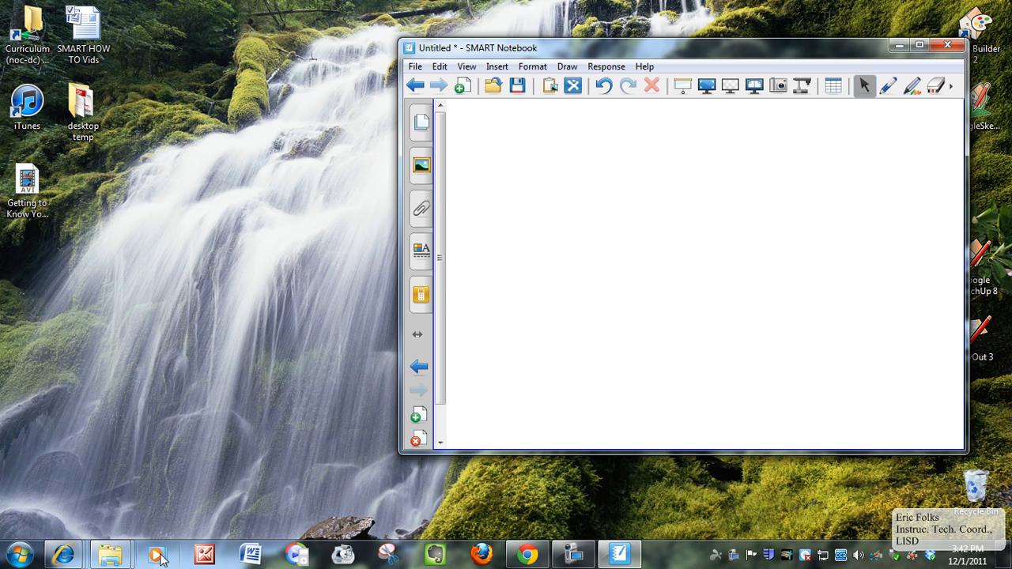
Step: Capture the Notebook window's upper-left corner with Snipping Tool, save it to the Desktop as JPEG file Capture, and close the tool
{"action": "left_click", "coordinate": [390, 556]}
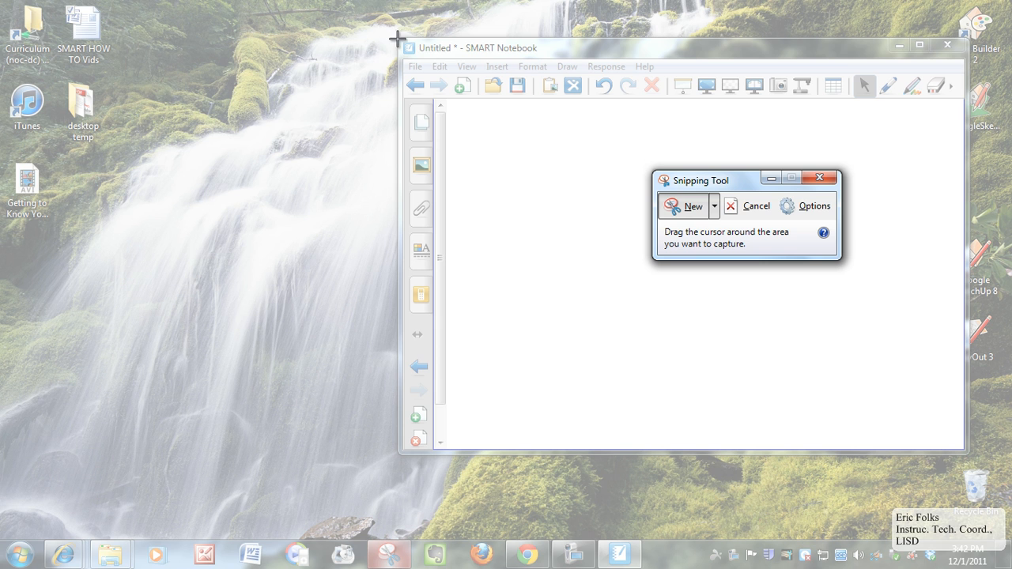
{"action": "left_click_drag", "start_coordinate": [362, 29], "coordinate": [496, 148]}
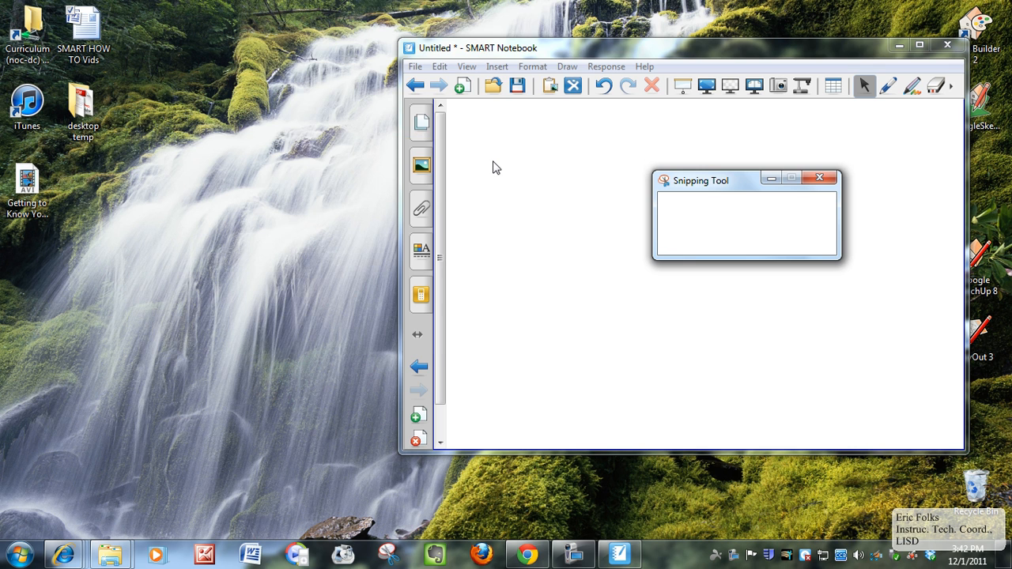
{"action": "left_click", "coordinate": [348, 51]}
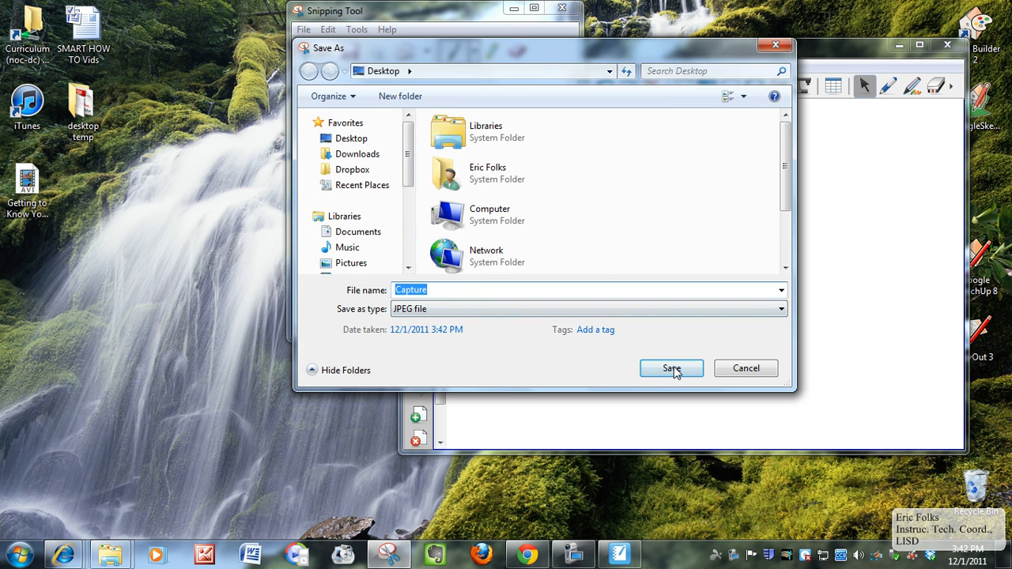
{"action": "left_click", "coordinate": [671, 367]}
{"action": "left_click", "coordinate": [562, 8]}
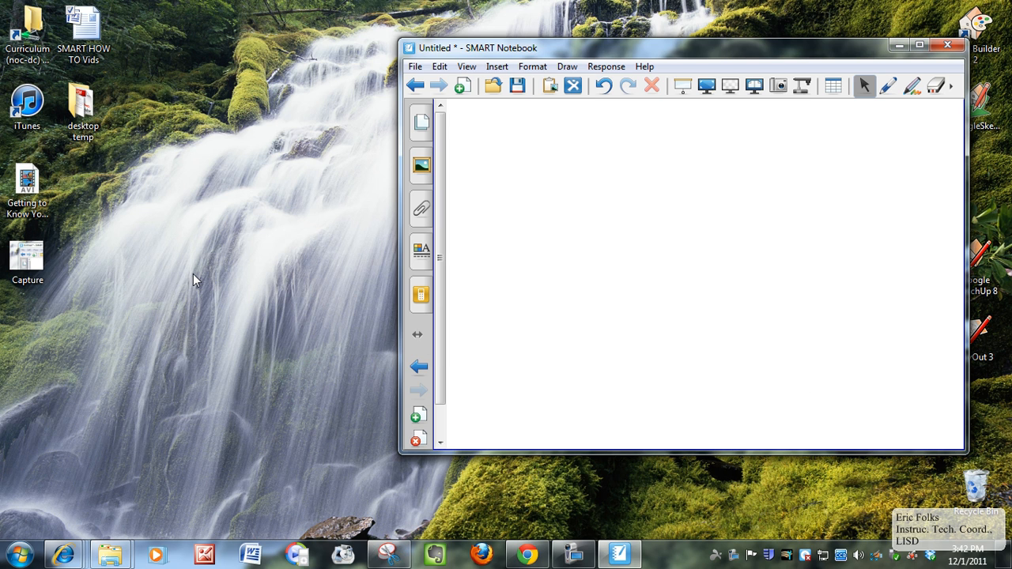
Step: Copy the Capture image from the desktop, paste it onto the blank Notebook page, and delete the pasted picture
{"action": "right_click", "coordinate": [31, 266]}
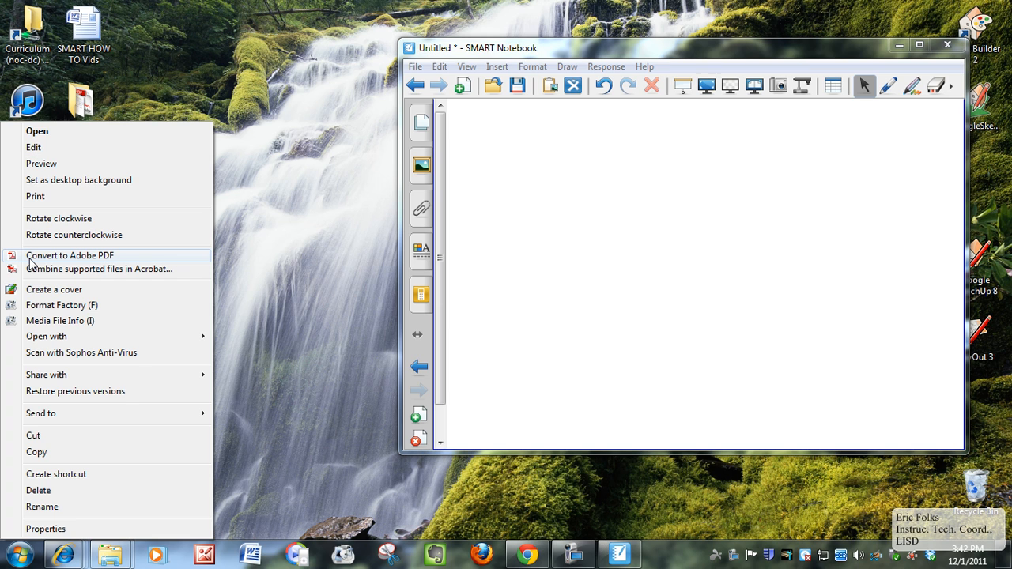
{"action": "left_click", "coordinate": [66, 458]}
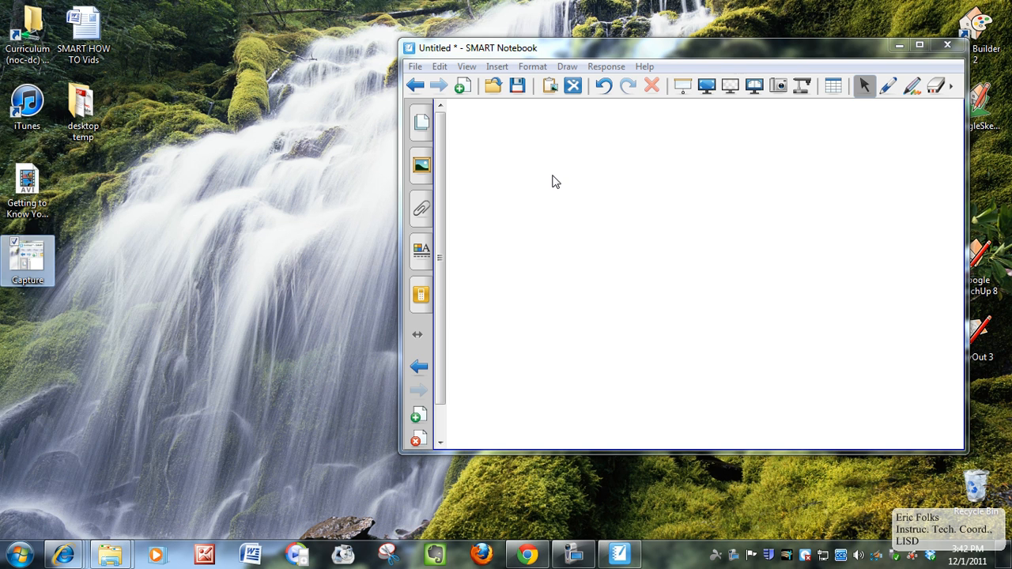
{"action": "right_click", "coordinate": [544, 177]}
{"action": "left_click", "coordinate": [575, 185]}
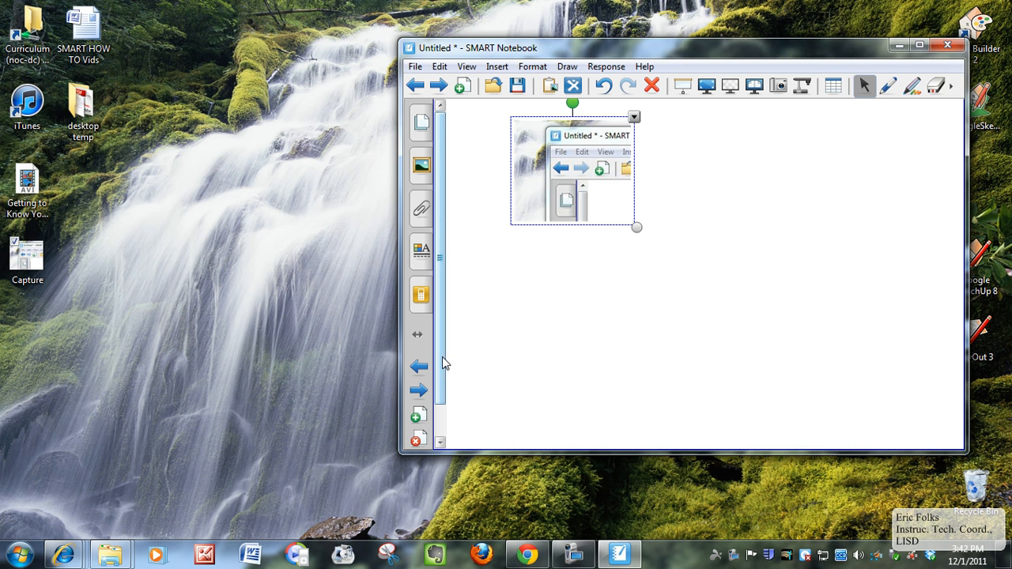
{"action": "key", "text": "Delete"}
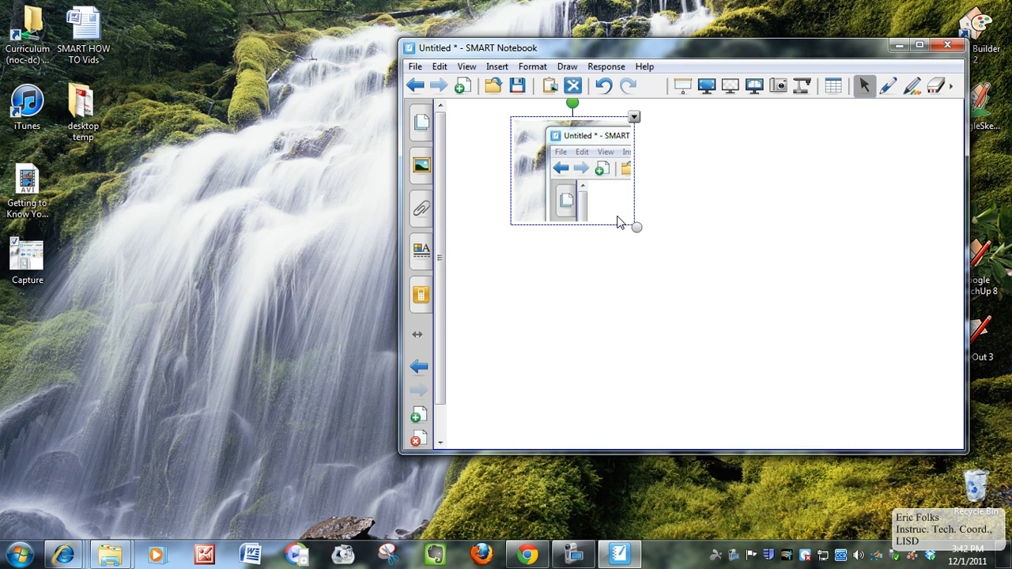
Step: Insert the Capture image straight from the desktop onto the Notebook page and delete it from the page
{"action": "left_click_drag", "start_coordinate": [28, 255], "coordinate": [574, 210]}
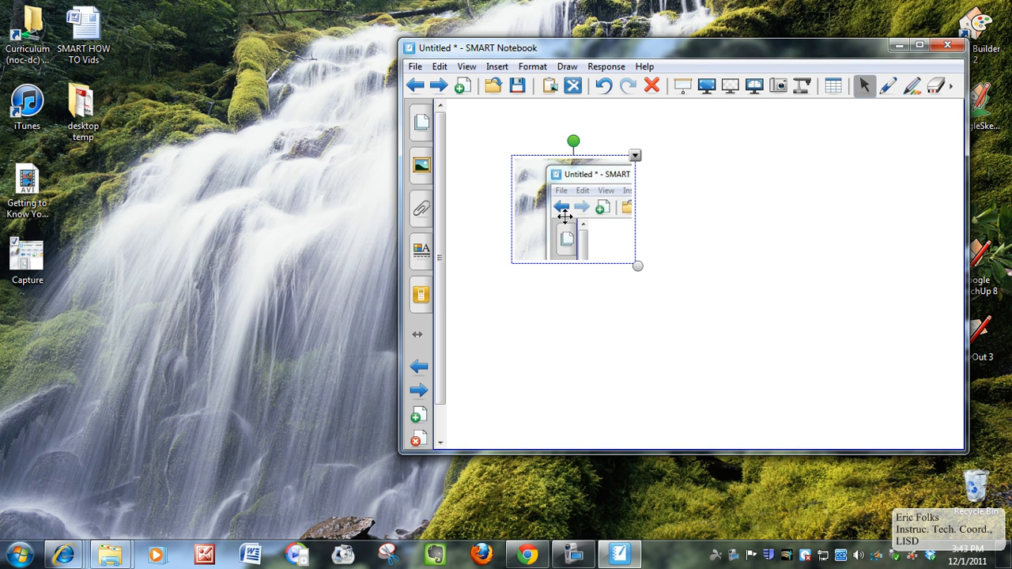
{"action": "key", "text": "Delete"}
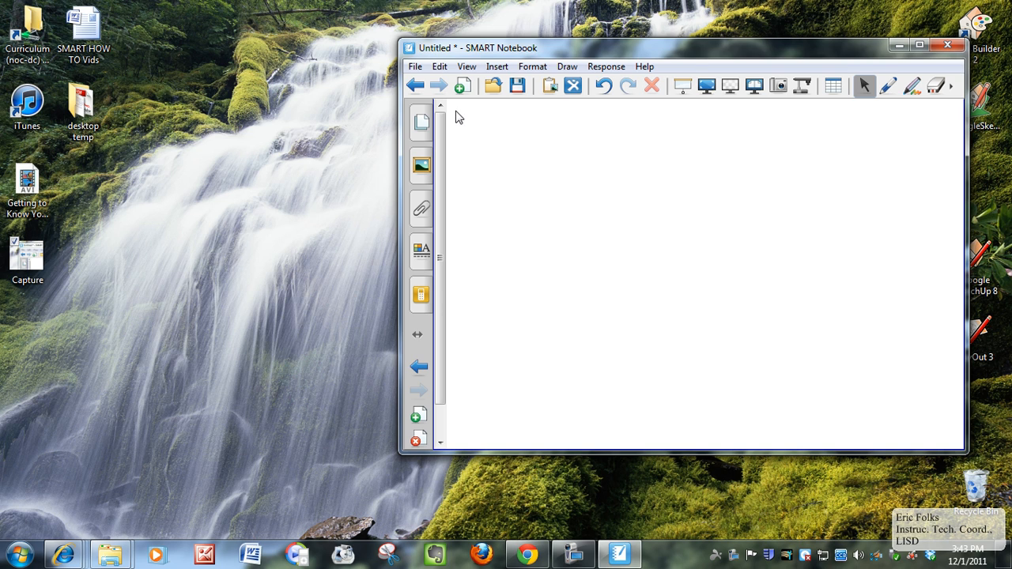
Step: Maximize the Notebook window, then open SMART Exchange in the browser to view its Standards-Correlated Lessons page and return to Notebook
{"action": "left_click", "coordinate": [919, 45]}
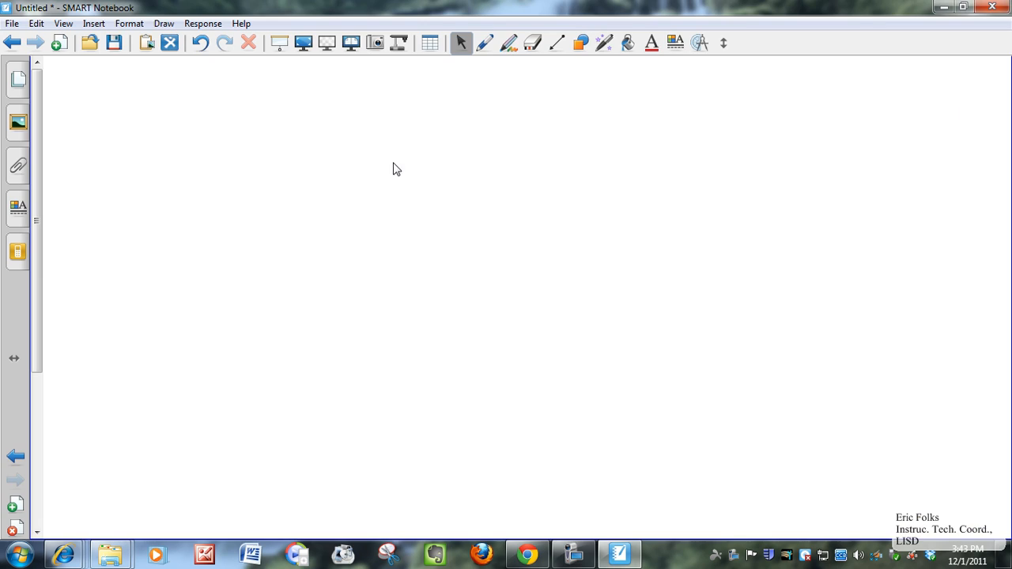
{"action": "left_click", "coordinate": [171, 44]}
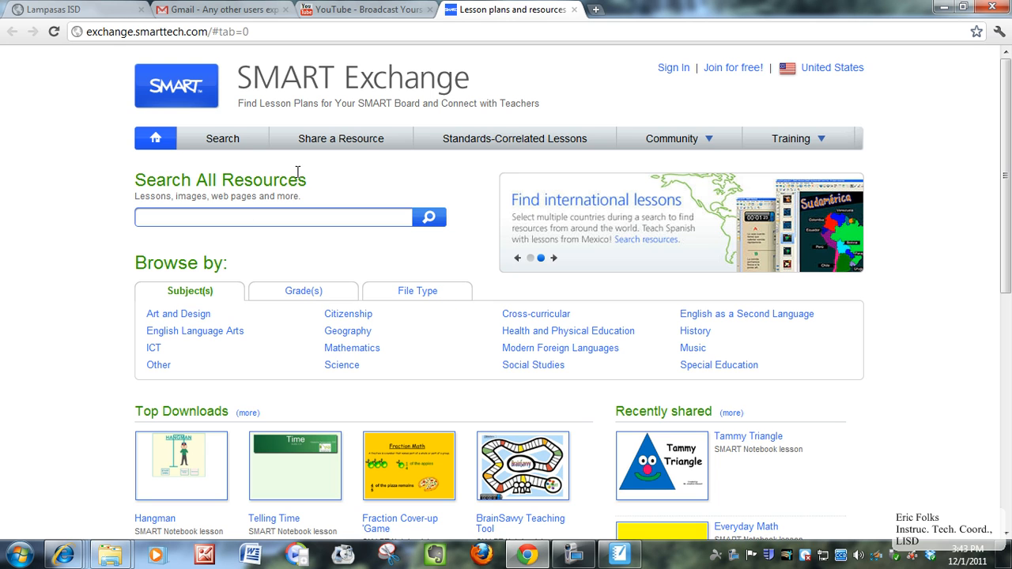
{"action": "left_click", "coordinate": [522, 144]}
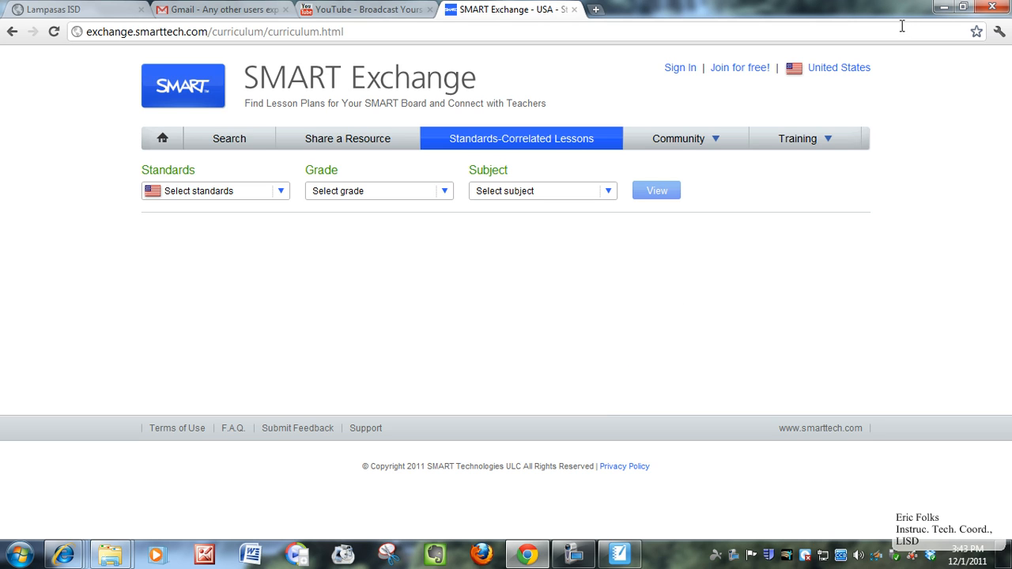
{"action": "left_click", "coordinate": [945, 9]}
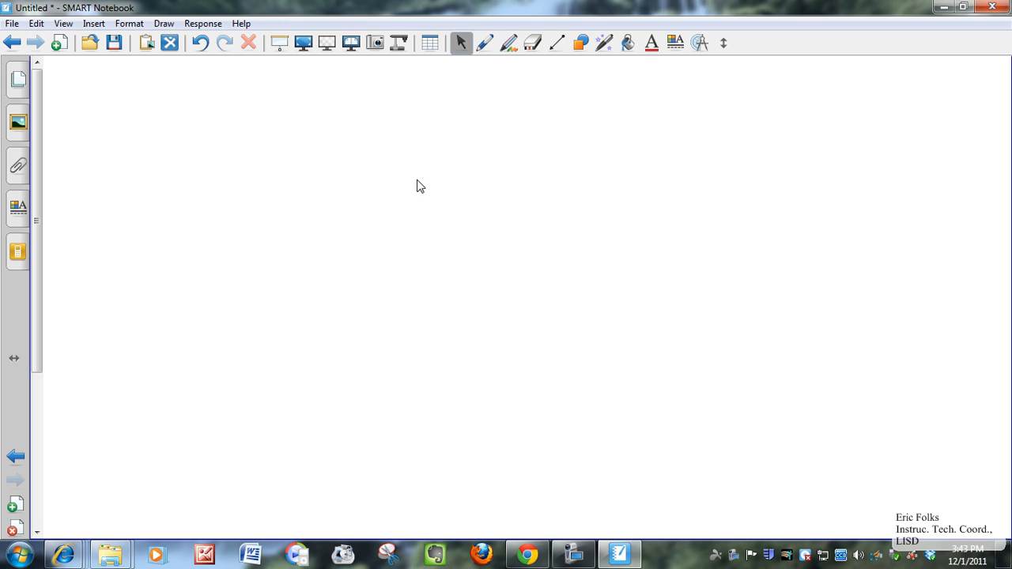
Step: Select the magenta dashed arrow pen, draw a large freehand loop on the page, and undo the stroke
{"action": "left_click", "coordinate": [485, 43]}
{"action": "left_click", "coordinate": [492, 69]}
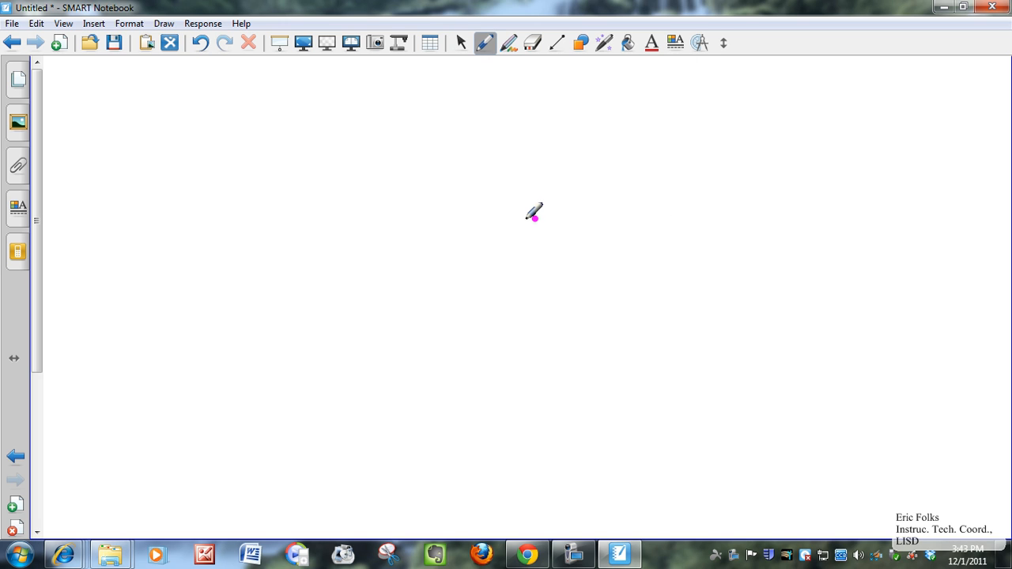
{"action": "left_click_drag", "start_coordinate": [539, 218], "coordinate": [559, 303]}
{"action": "left_click_drag", "start_coordinate": [594, 245], "coordinate": [427, 204]}
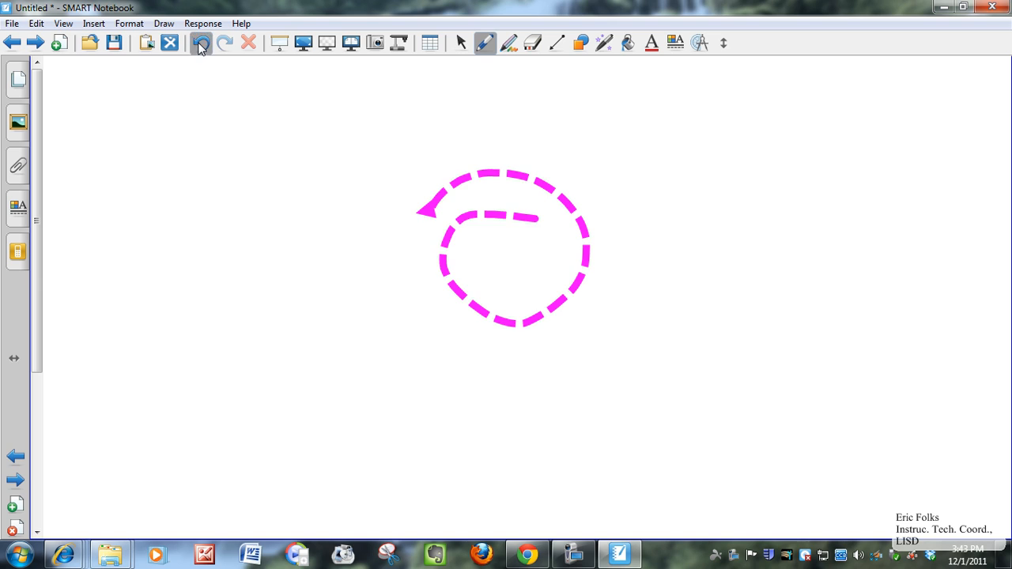
{"action": "left_click", "coordinate": [200, 45]}
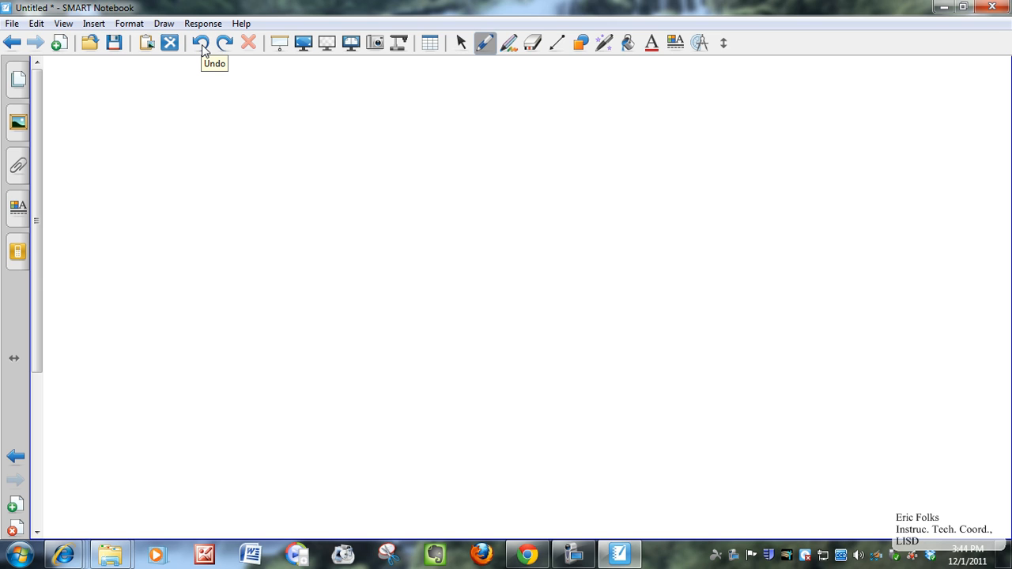
Step: Draw a smaller, flatter freehand loop with the magenta dashed arrow pen
{"action": "left_click_drag", "start_coordinate": [529, 180], "coordinate": [563, 224]}
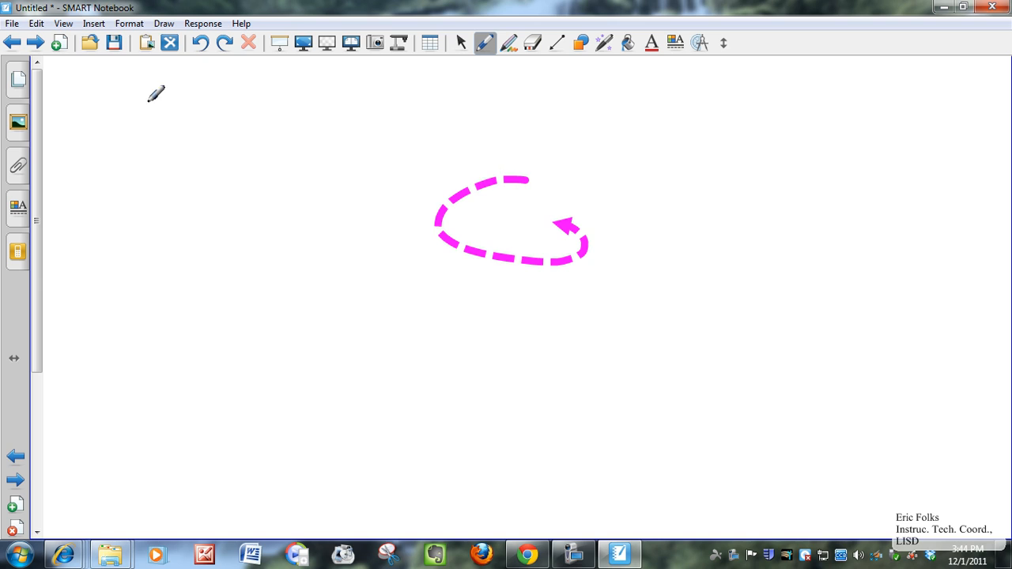
Step: Undo and redo the magenta dashed loop, then select it and delete it from the page
{"action": "left_click", "coordinate": [201, 44]}
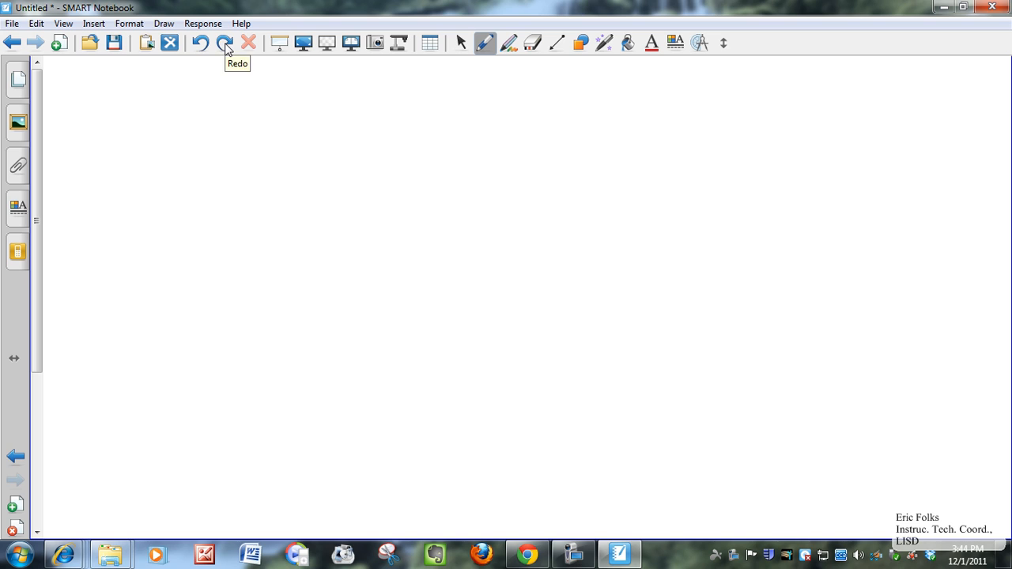
{"action": "left_click", "coordinate": [226, 45]}
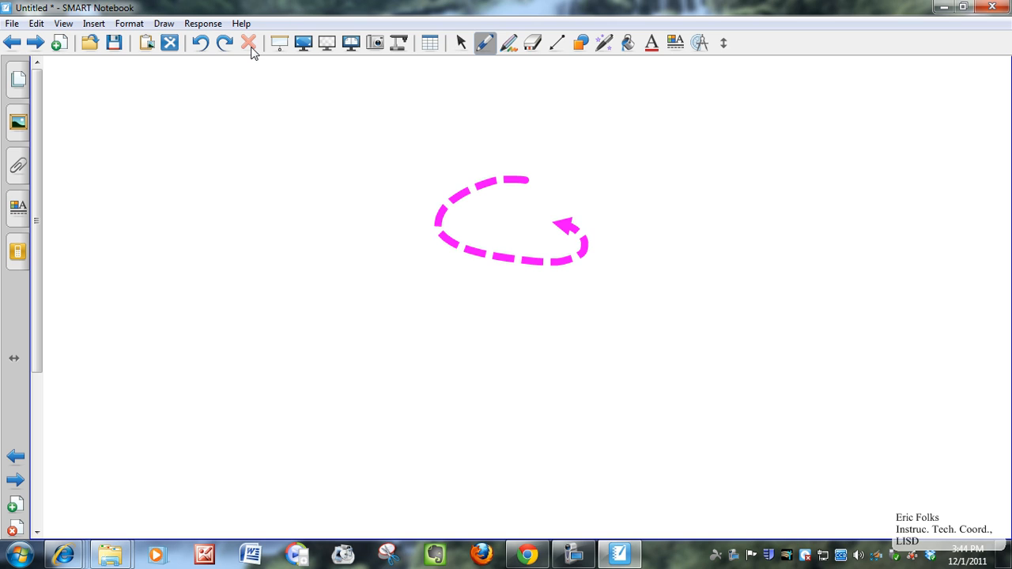
{"action": "left_click", "coordinate": [461, 44]}
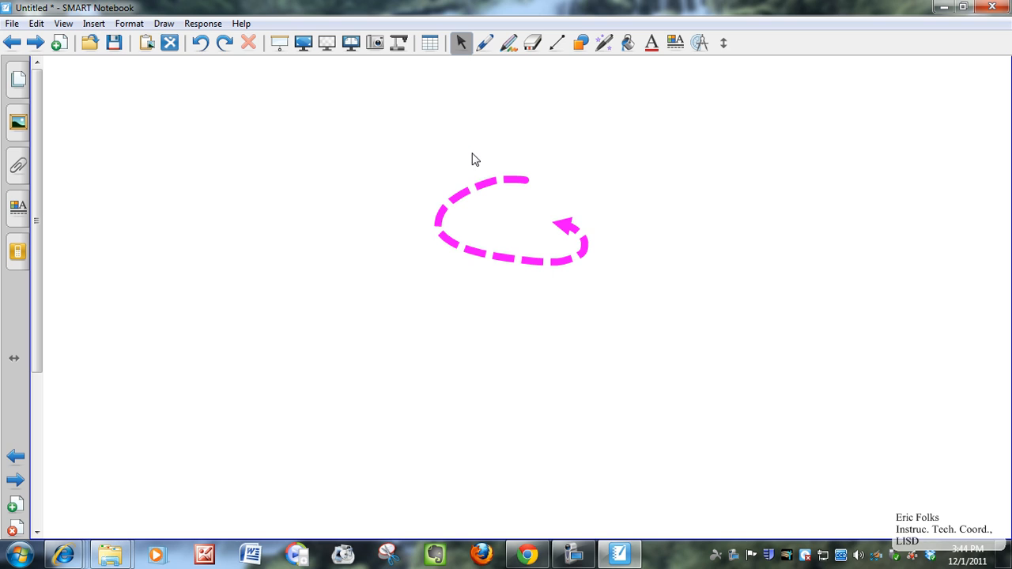
{"action": "left_click", "coordinate": [478, 182]}
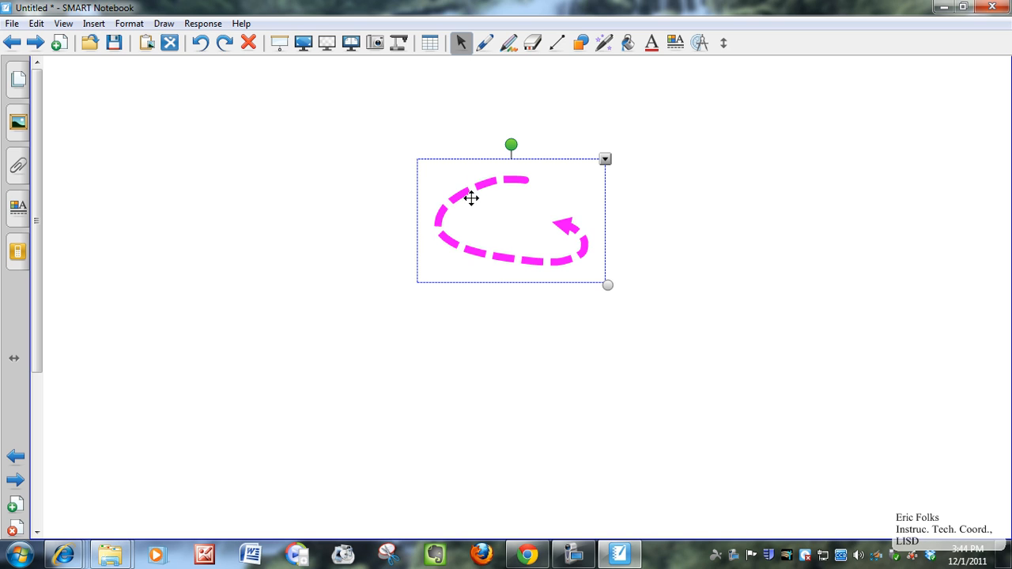
{"action": "left_click", "coordinate": [249, 43]}
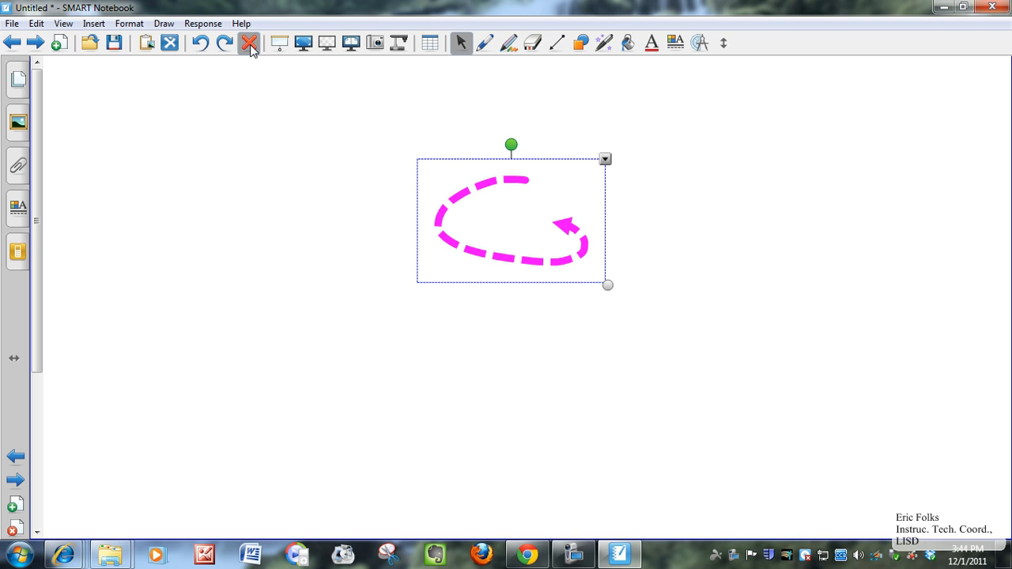
Step: Draw three separate short freehand strokes on the page with the solid green pen
{"action": "left_click", "coordinate": [485, 43]}
{"action": "left_click", "coordinate": [443, 74]}
{"action": "mouse_move", "coordinate": [313, 148]}
{"action": "left_mouse_down"}
{"action": "mouse_move", "coordinate": [285, 200]}
{"action": "mouse_move", "coordinate": [324, 215]}
{"action": "left_mouse_up"}
{"action": "left_click_drag", "start_coordinate": [644, 141], "coordinate": [677, 196]}
{"action": "mouse_move", "coordinate": [813, 306]}
{"action": "left_mouse_down"}
{"action": "mouse_move", "coordinate": [727, 374]}
{"action": "mouse_move", "coordinate": [718, 364]}
{"action": "left_mouse_up"}
Step: Draw a black diamond between the two upper green strokes and a pink heart below it with the Shapes tool
{"action": "left_click", "coordinate": [581, 43]}
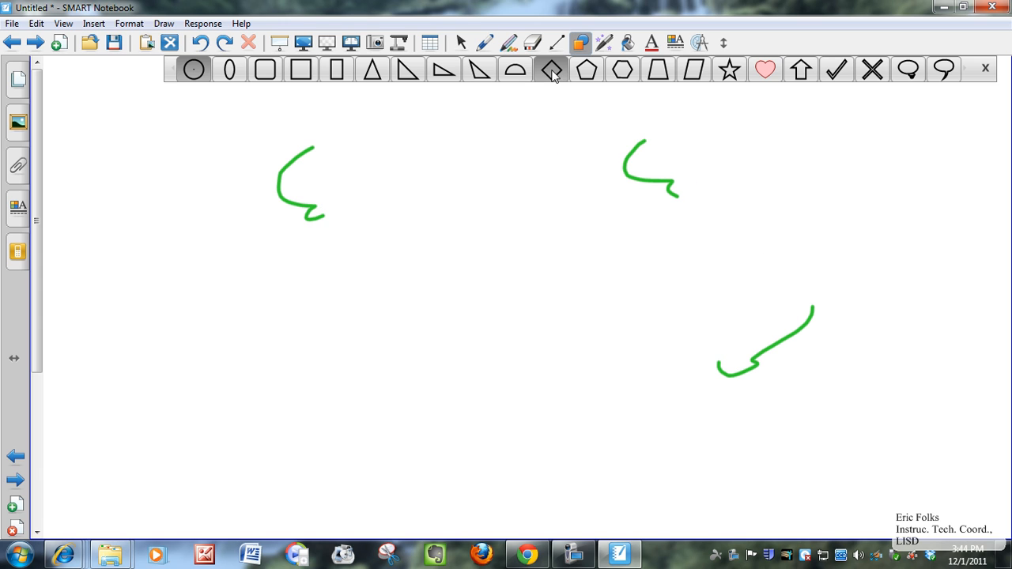
{"action": "left_click", "coordinate": [552, 73]}
{"action": "left_click_drag", "start_coordinate": [450, 137], "coordinate": [544, 220]}
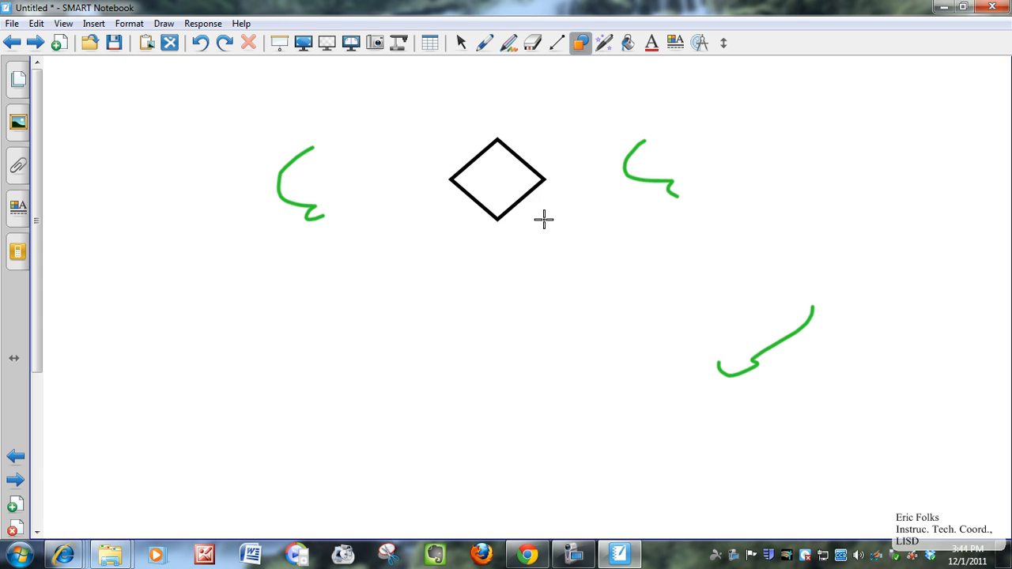
{"action": "left_click", "coordinate": [581, 42]}
{"action": "left_click", "coordinate": [765, 69]}
{"action": "left_click_drag", "start_coordinate": [404, 299], "coordinate": [484, 351]}
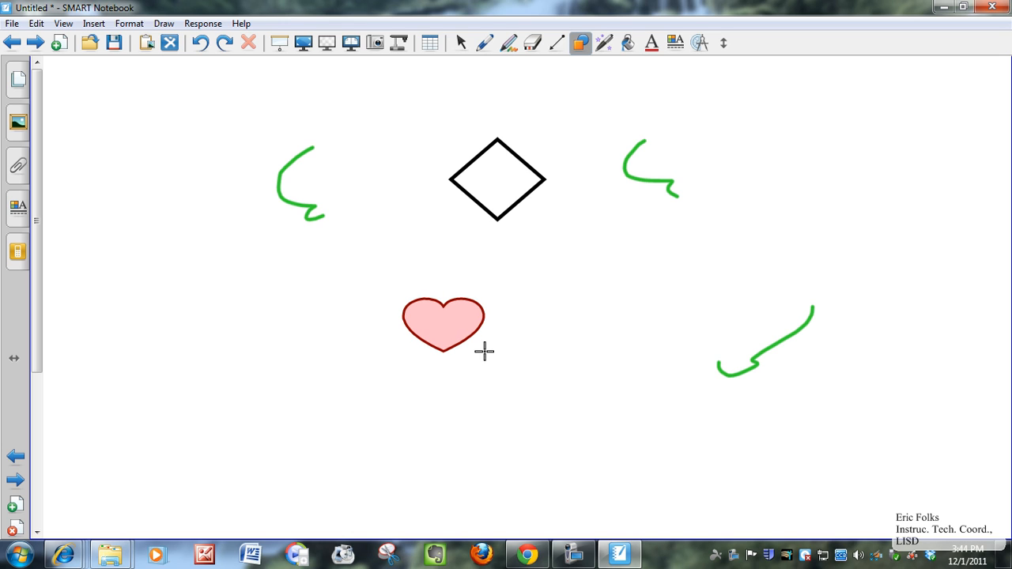
Step: Delete the green stroke beside the diamond's left corner and undo the deletion
{"action": "left_click", "coordinate": [461, 44]}
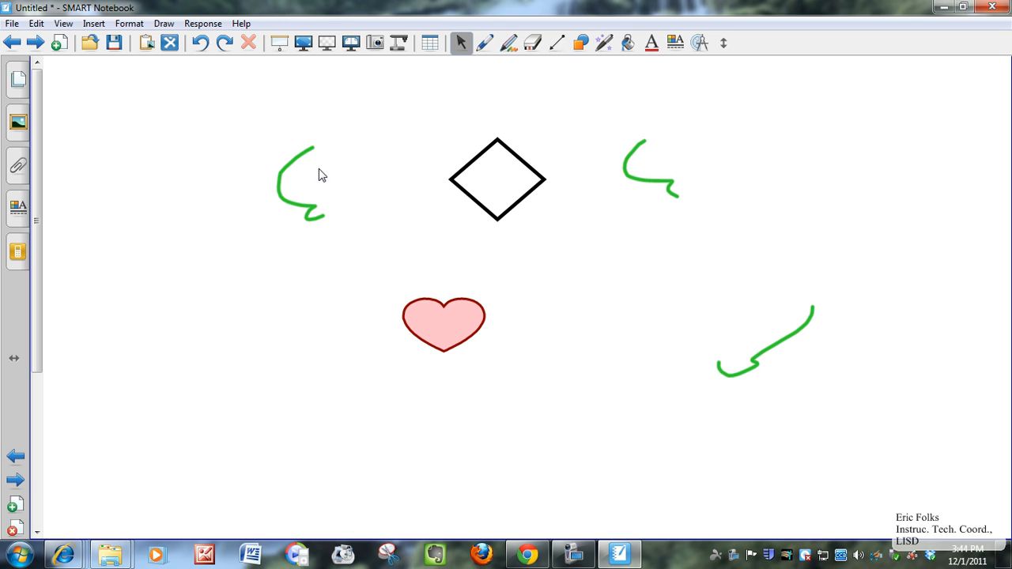
{"action": "left_click", "coordinate": [291, 158]}
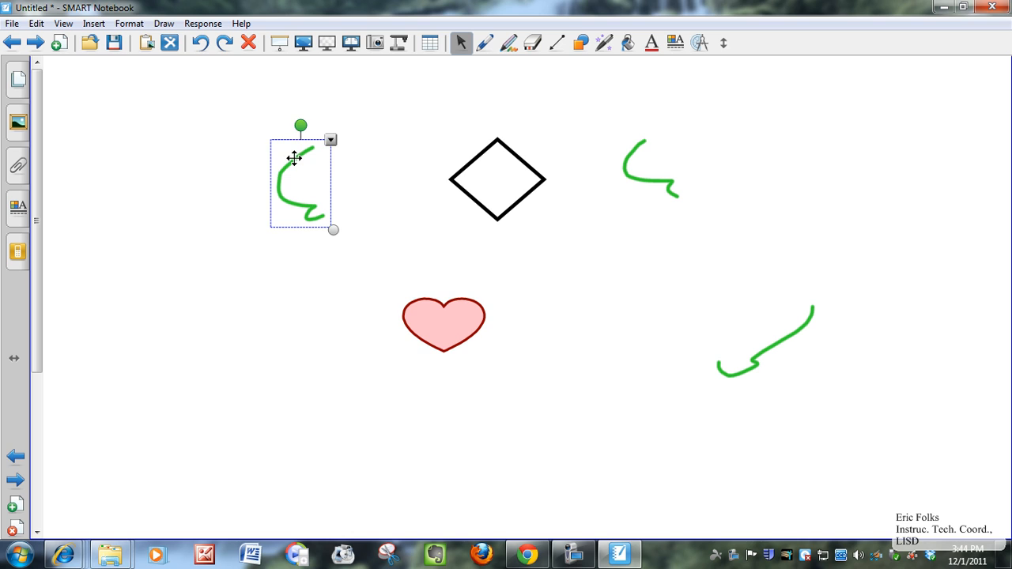
{"action": "left_click", "coordinate": [249, 44]}
{"action": "left_click", "coordinate": [202, 44]}
Step: Select all the strokes and shapes on the page, delete them together, and undo the deletion
{"action": "mouse_move", "coordinate": [173, 78]}
{"action": "left_mouse_down"}
{"action": "mouse_move", "coordinate": [575, 324]}
{"action": "mouse_move", "coordinate": [924, 451]}
{"action": "mouse_move", "coordinate": [952, 480]}
{"action": "left_mouse_up"}
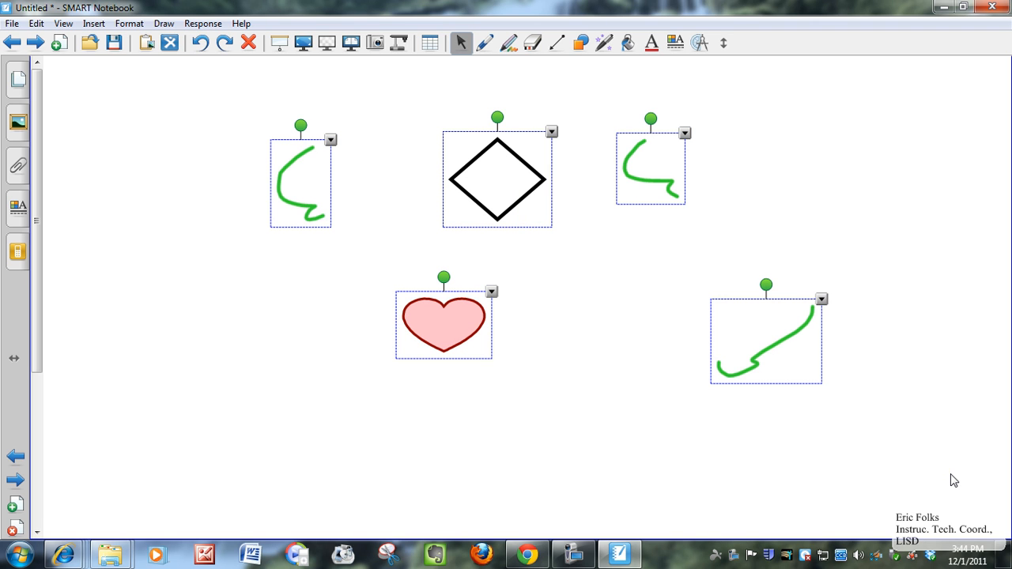
{"action": "left_click", "coordinate": [247, 45]}
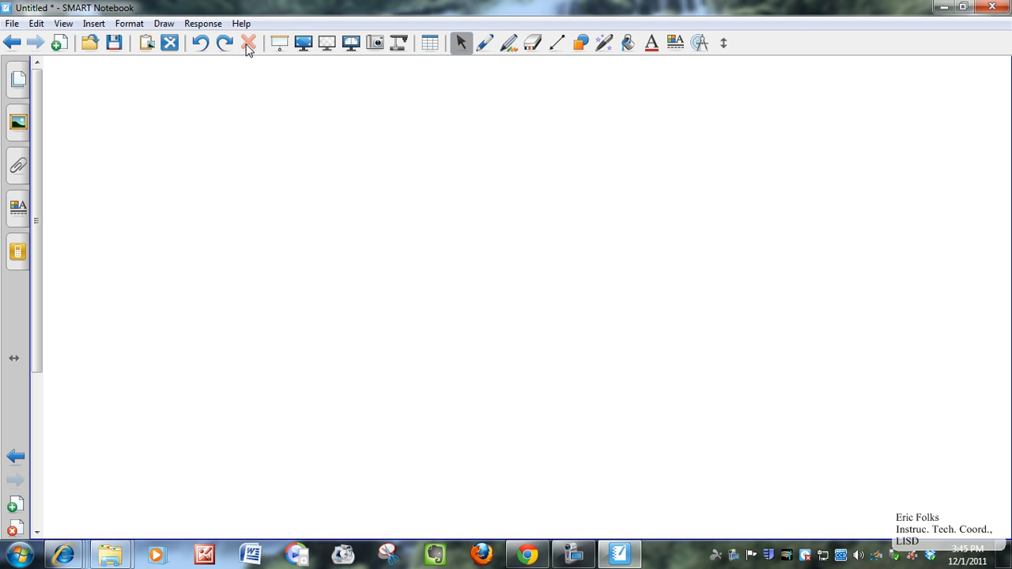
{"action": "left_click", "coordinate": [203, 44]}
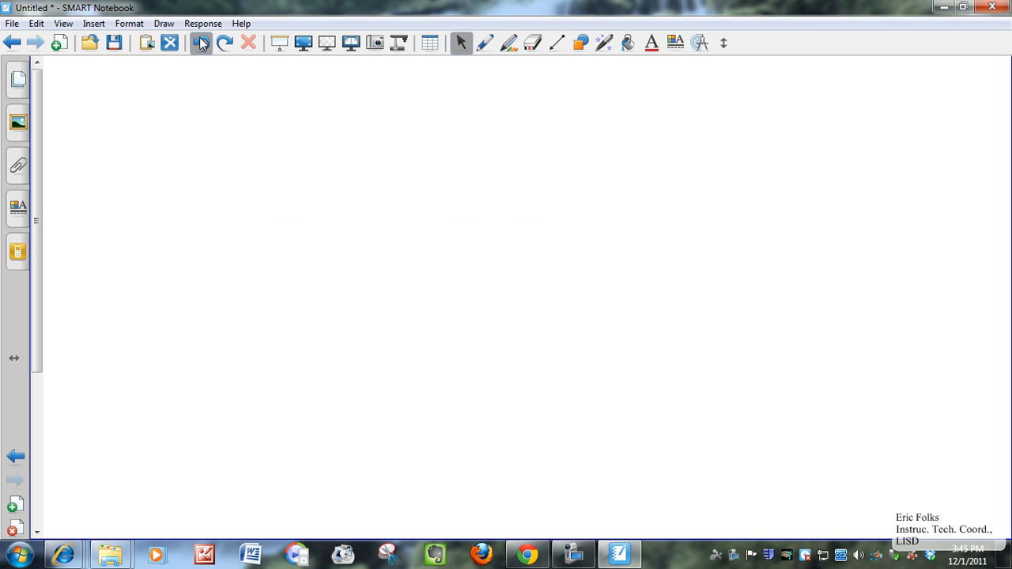
Step: Erase the three green pen strokes with the Eraser, keeping the diamond and heart, and switch back to the Select tool
{"action": "left_click", "coordinate": [532, 45]}
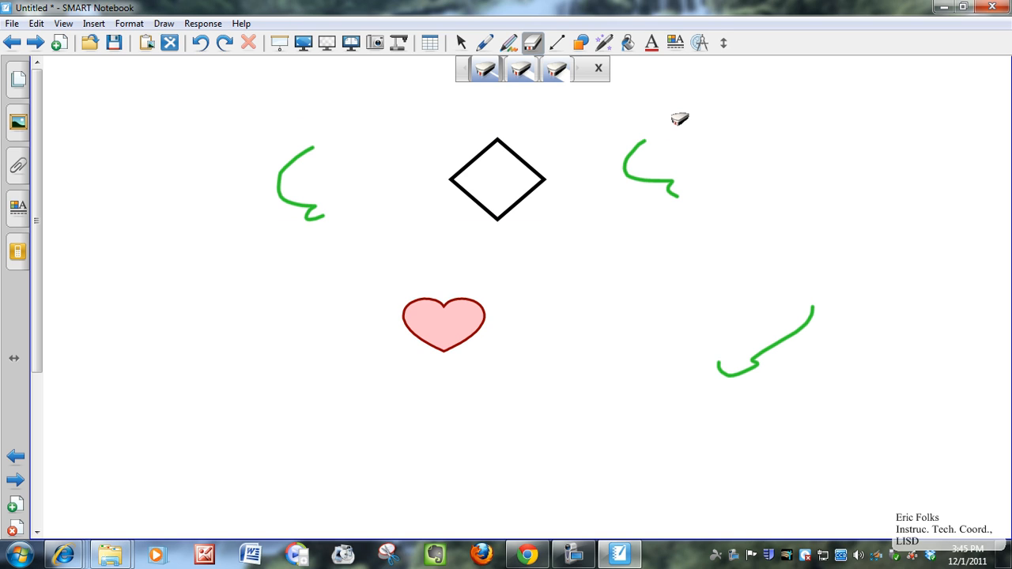
{"action": "mouse_move", "coordinate": [680, 114]}
{"action": "left_mouse_down"}
{"action": "mouse_move", "coordinate": [639, 134]}
{"action": "mouse_move", "coordinate": [625, 161]}
{"action": "mouse_move", "coordinate": [677, 198]}
{"action": "left_mouse_up"}
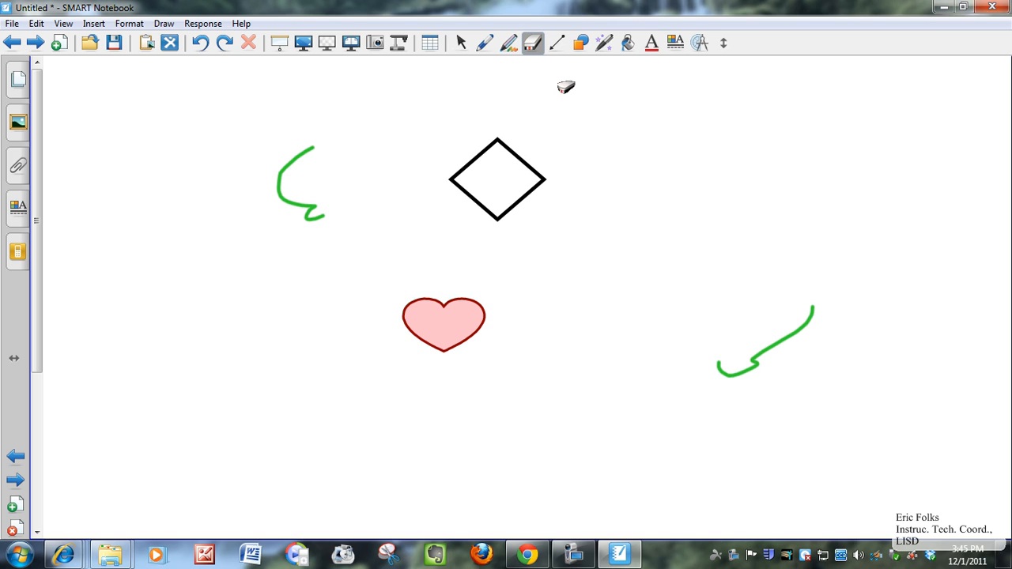
{"action": "mouse_move", "coordinate": [558, 84]}
{"action": "left_mouse_down"}
{"action": "mouse_move", "coordinate": [374, 94]}
{"action": "mouse_move", "coordinate": [301, 126]}
{"action": "mouse_move", "coordinate": [271, 325]}
{"action": "mouse_move", "coordinate": [444, 417]}
{"action": "mouse_move", "coordinate": [706, 438]}
{"action": "mouse_move", "coordinate": [833, 357]}
{"action": "mouse_move", "coordinate": [750, 144]}
{"action": "mouse_move", "coordinate": [599, 95]}
{"action": "mouse_move", "coordinate": [464, 77]}
{"action": "mouse_move", "coordinate": [424, 170]}
{"action": "left_mouse_up"}
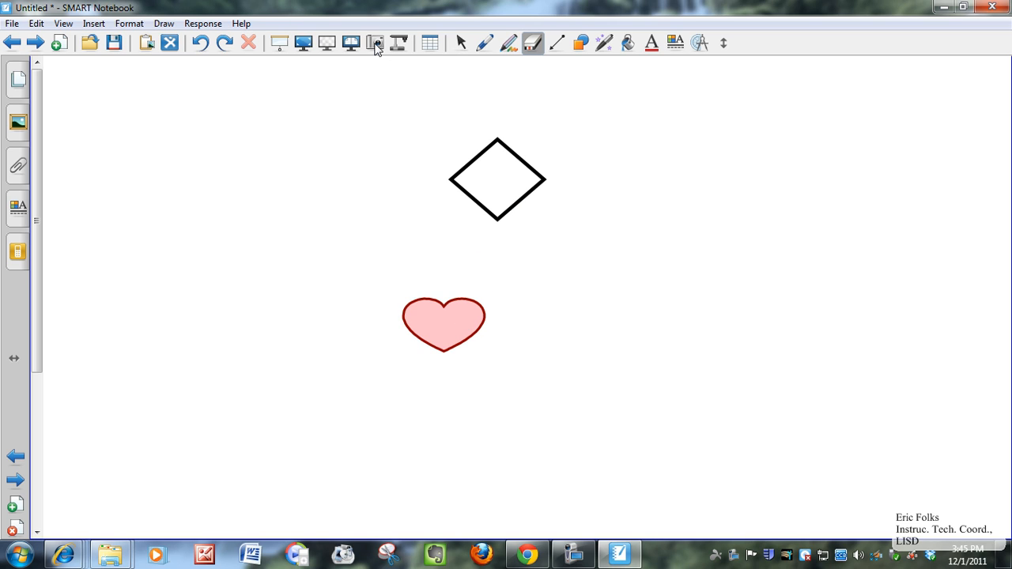
{"action": "left_click", "coordinate": [462, 45]}
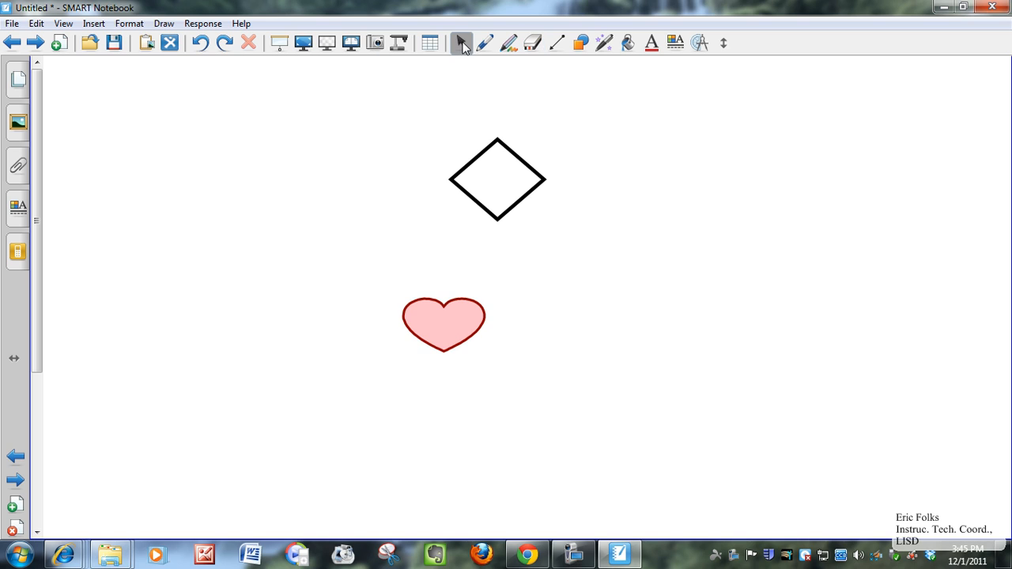
Step: Cover the page with the Screen Shade, pull it back from the left and top edges in stages, and close it
{"action": "left_click", "coordinate": [282, 45]}
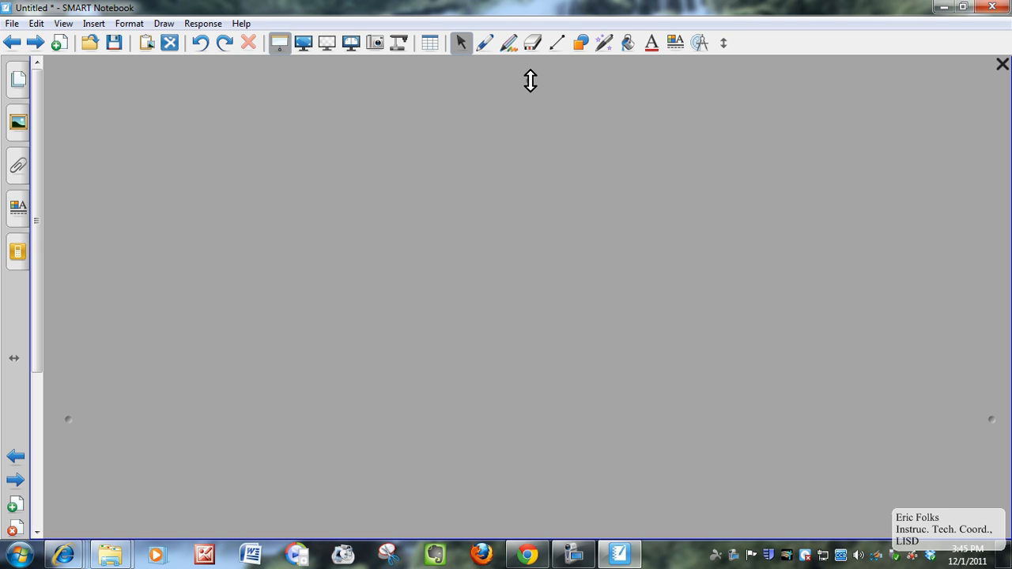
{"action": "mouse_move", "coordinate": [530, 81]}
{"action": "left_mouse_down"}
{"action": "mouse_move", "coordinate": [548, 242]}
{"action": "mouse_move", "coordinate": [531, 81]}
{"action": "left_mouse_up"}
{"action": "mouse_move", "coordinate": [994, 418]}
{"action": "left_mouse_down"}
{"action": "mouse_move", "coordinate": [677, 396]}
{"action": "mouse_move", "coordinate": [975, 402]}
{"action": "mouse_move", "coordinate": [997, 413]}
{"action": "left_mouse_up"}
{"action": "left_click_drag", "start_coordinate": [68, 419], "coordinate": [171, 420]}
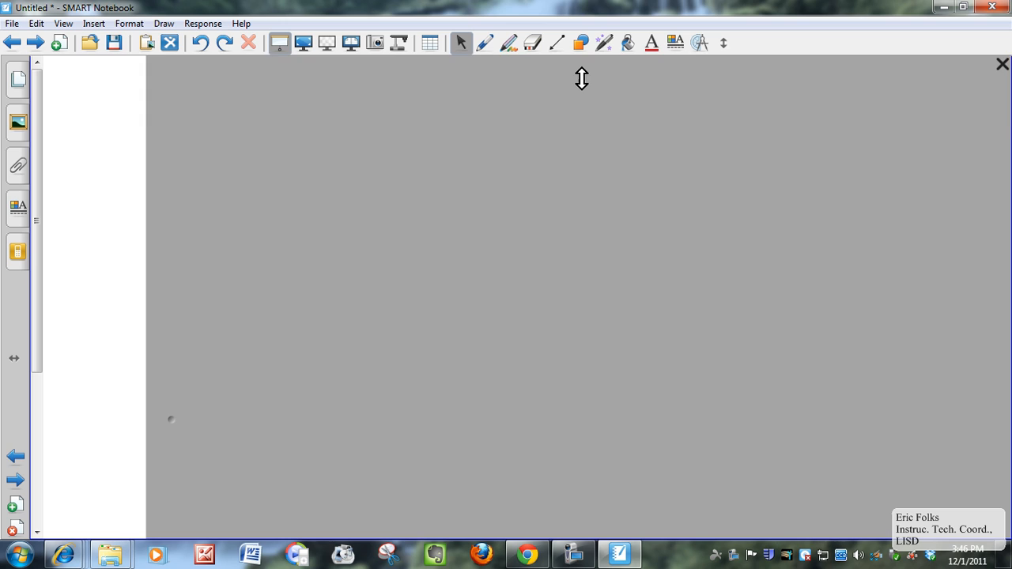
{"action": "left_click_drag", "start_coordinate": [582, 80], "coordinate": [590, 118]}
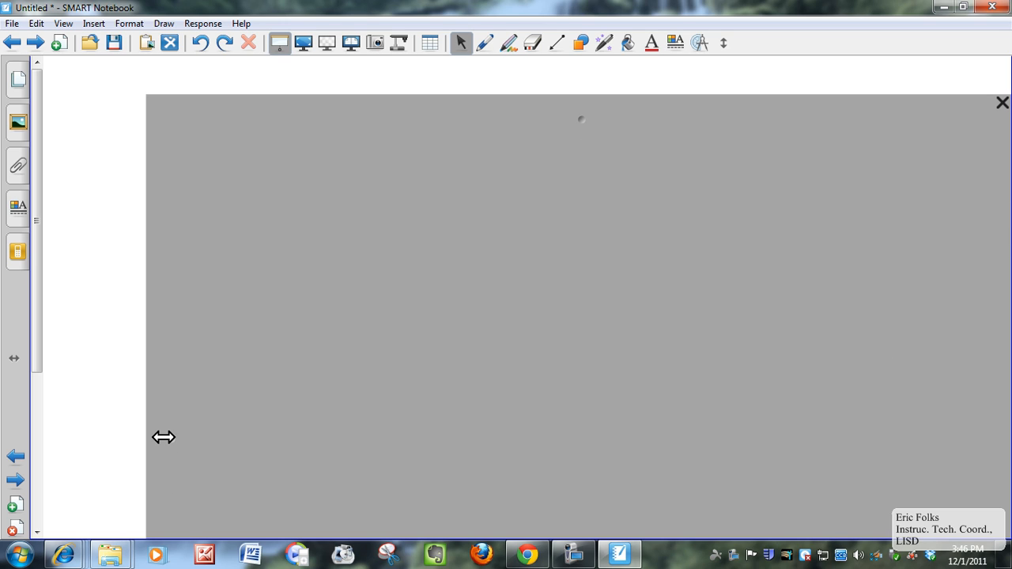
{"action": "left_click_drag", "start_coordinate": [167, 442], "coordinate": [234, 443]}
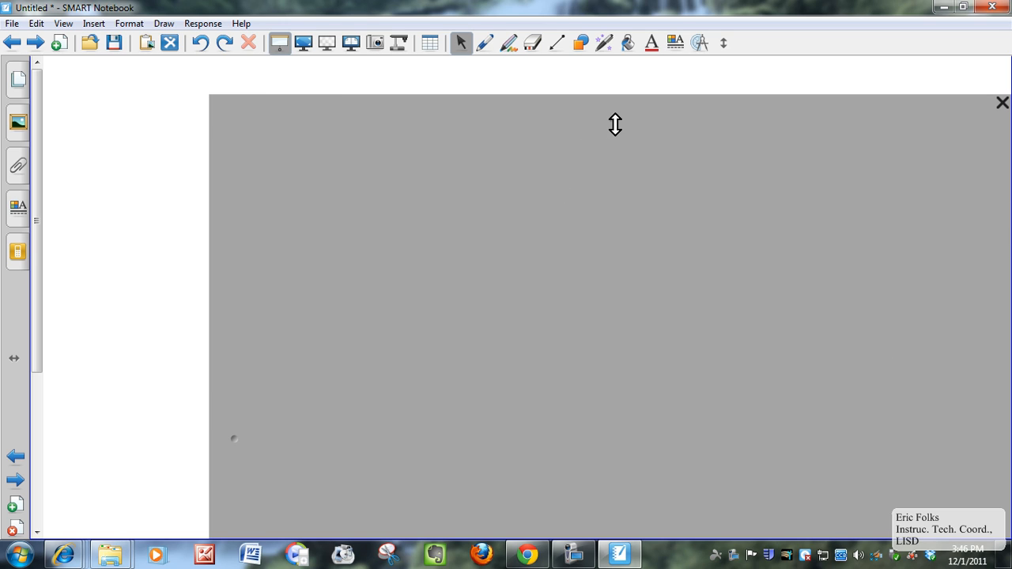
{"action": "left_click_drag", "start_coordinate": [614, 124], "coordinate": [617, 162]}
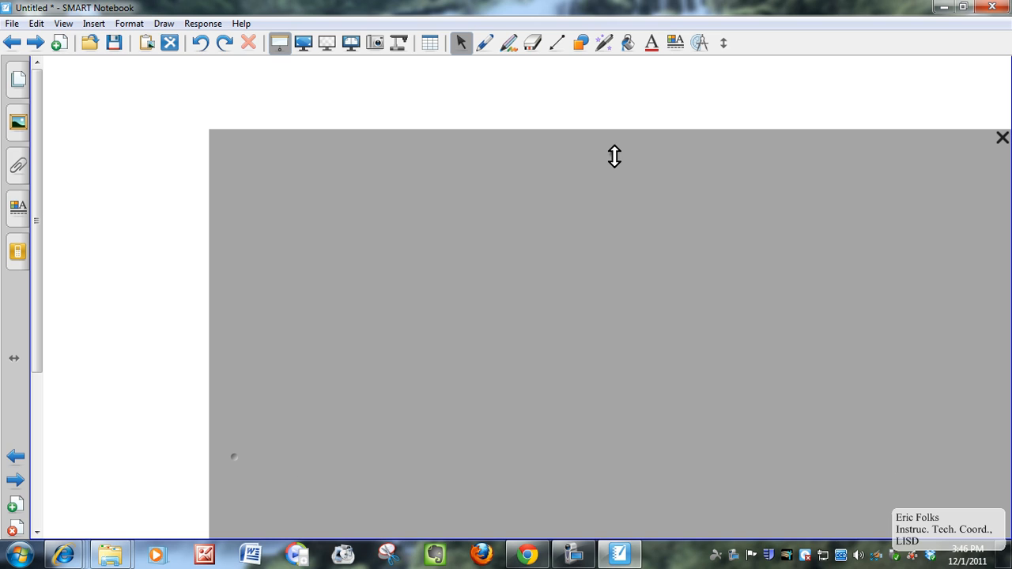
{"action": "left_click", "coordinate": [1002, 139]}
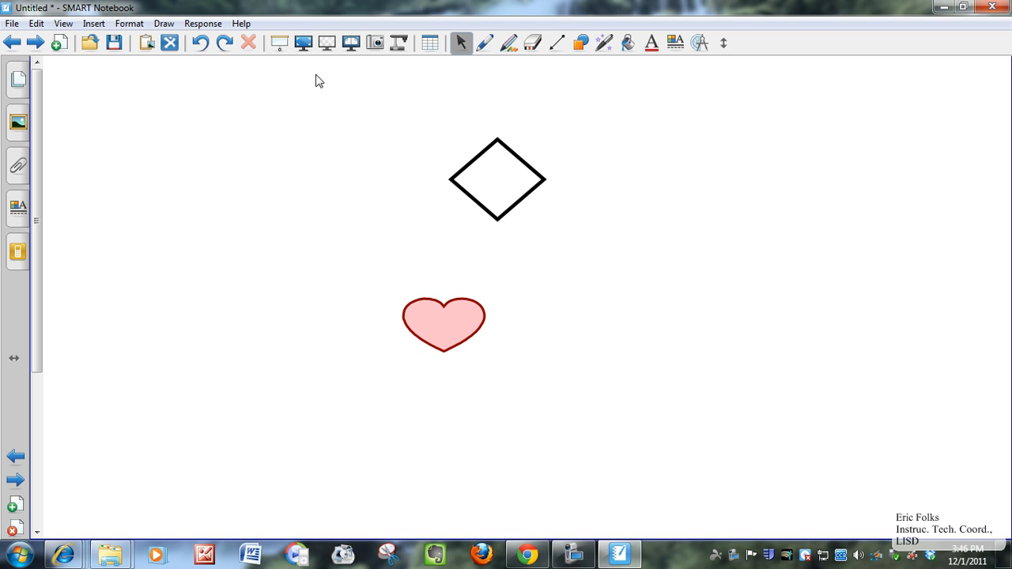
Step: Show the page in full screen view and move the floating toolbar up beside the heart
{"action": "left_click", "coordinate": [306, 45]}
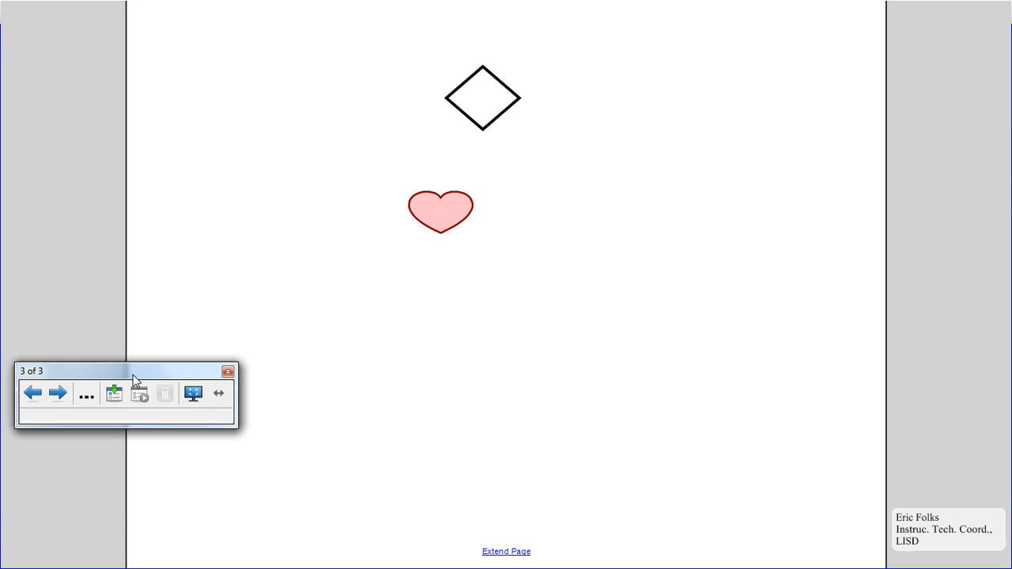
{"action": "left_click_drag", "start_coordinate": [133, 380], "coordinate": [134, 514]}
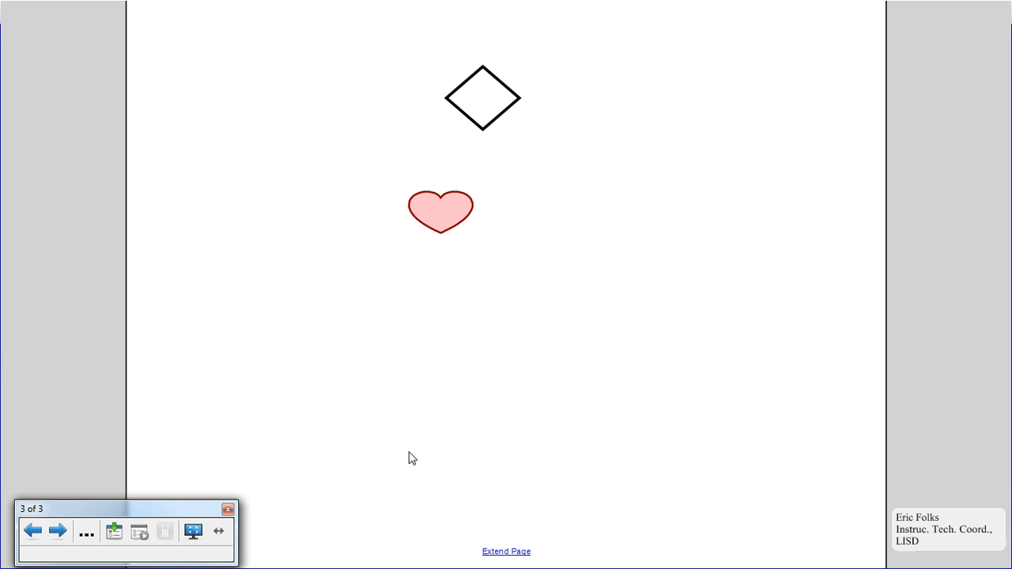
{"action": "left_click_drag", "start_coordinate": [179, 509], "coordinate": [245, 220]}
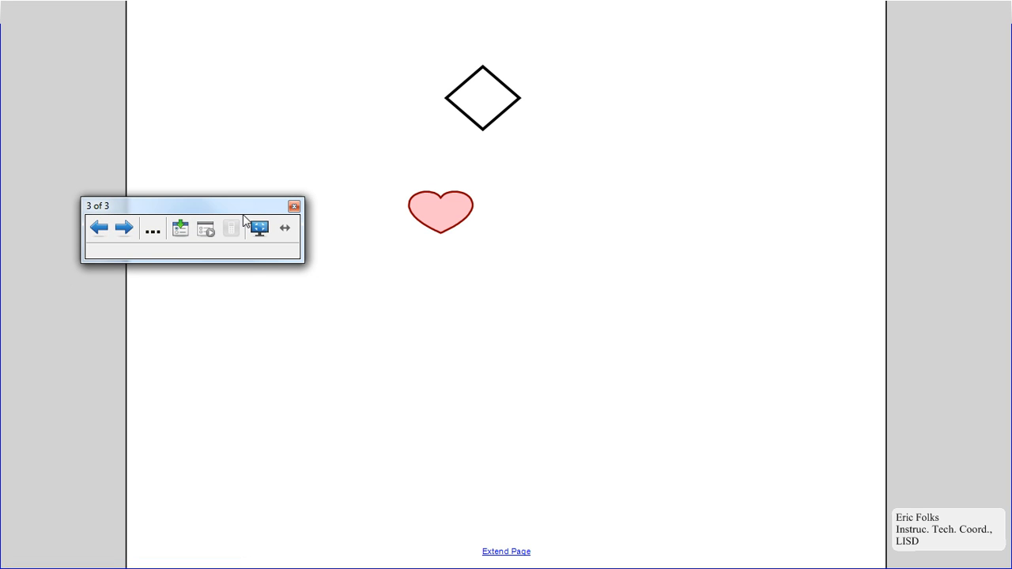
Step: Page back and forward in full screen view, look through the toolbar's additional options, and exit full screen
{"action": "left_click", "coordinate": [98, 228]}
{"action": "left_click", "coordinate": [125, 228]}
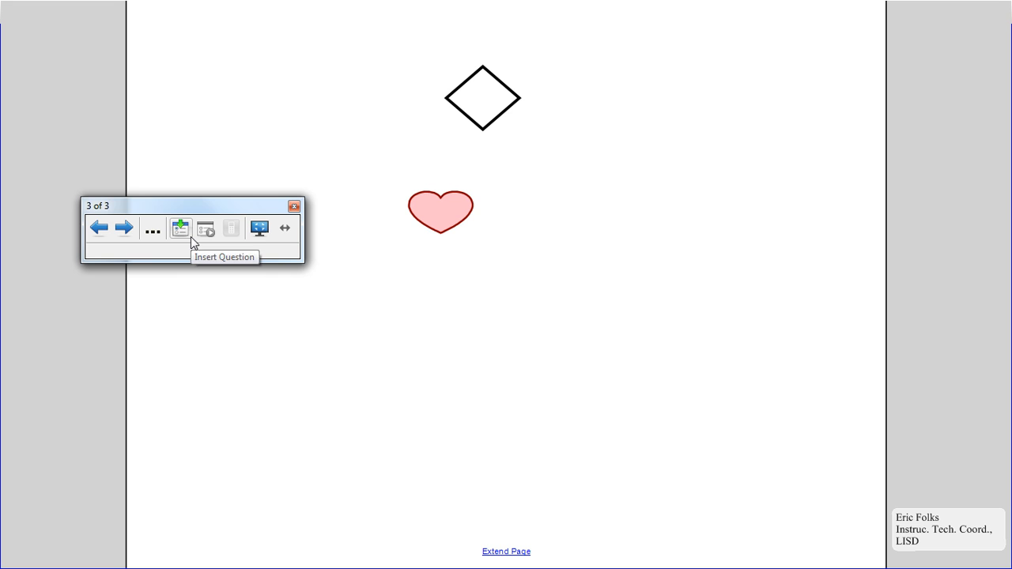
{"action": "left_click", "coordinate": [154, 230]}
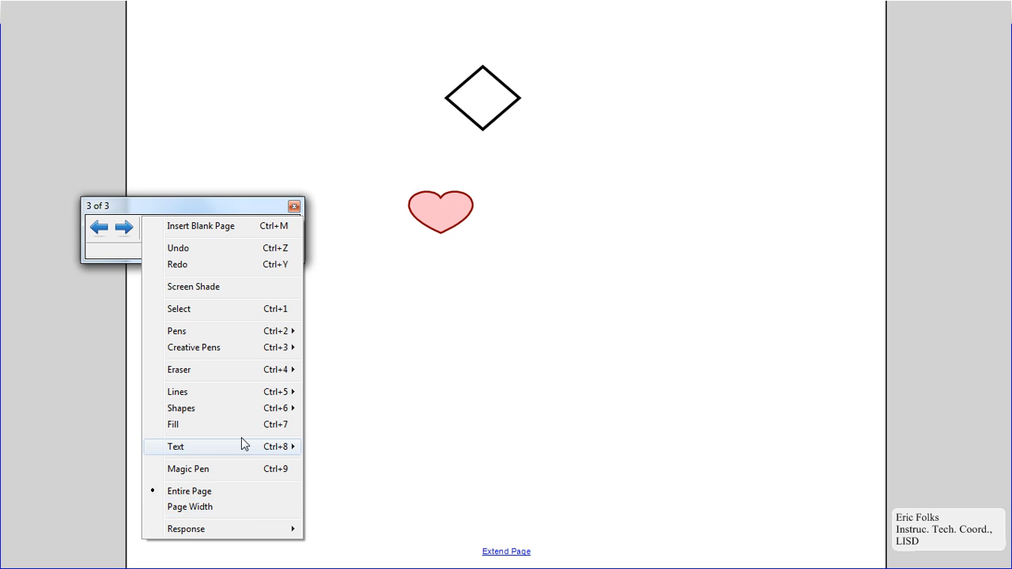
{"action": "left_click", "coordinate": [146, 207]}
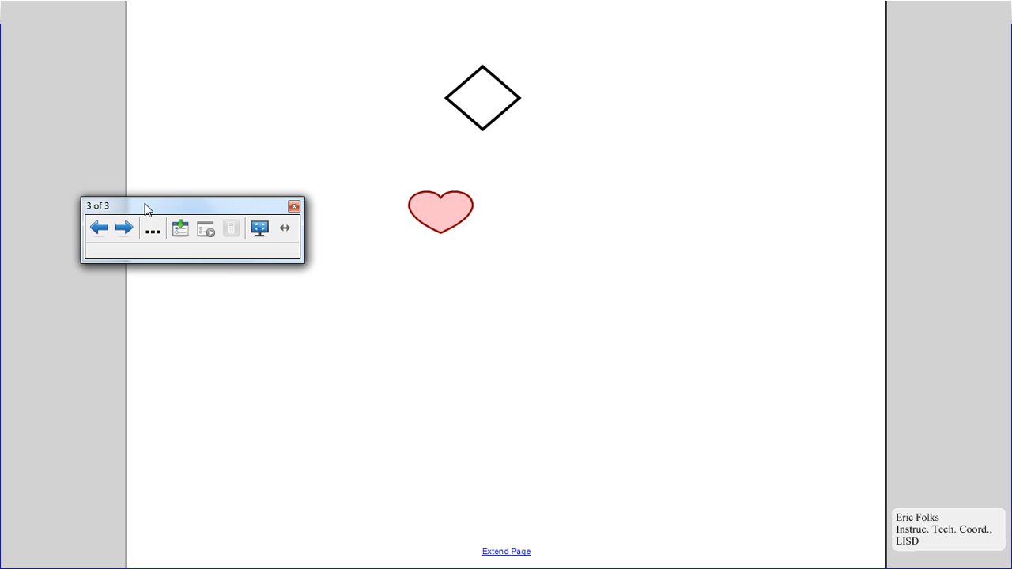
{"action": "left_click", "coordinate": [260, 228]}
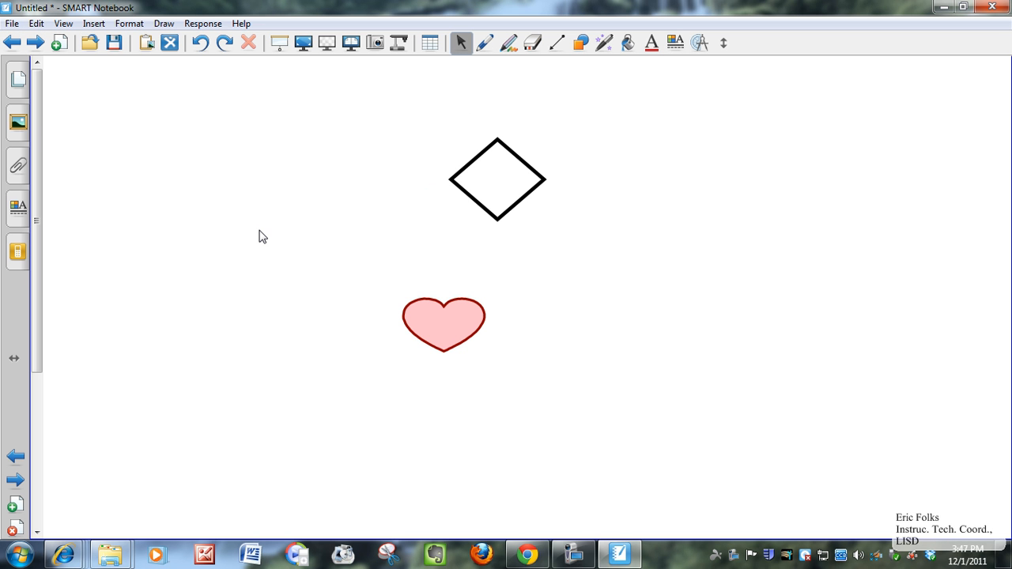
Step: Switch to Transparent Background over the desktop and move the diamond and heart farther left on the waterfall
{"action": "left_click", "coordinate": [328, 44]}
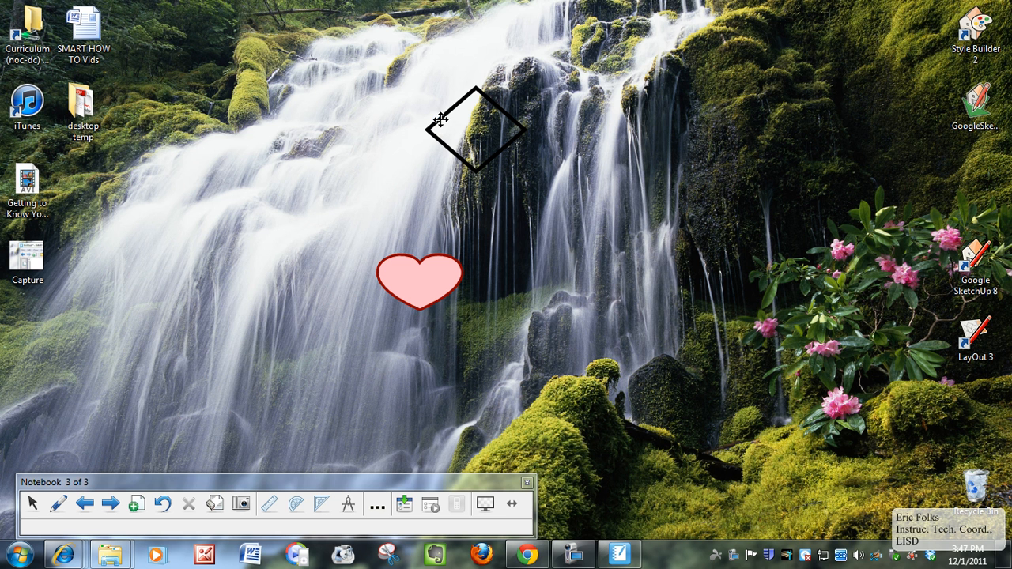
{"action": "left_click_drag", "start_coordinate": [440, 121], "coordinate": [348, 167]}
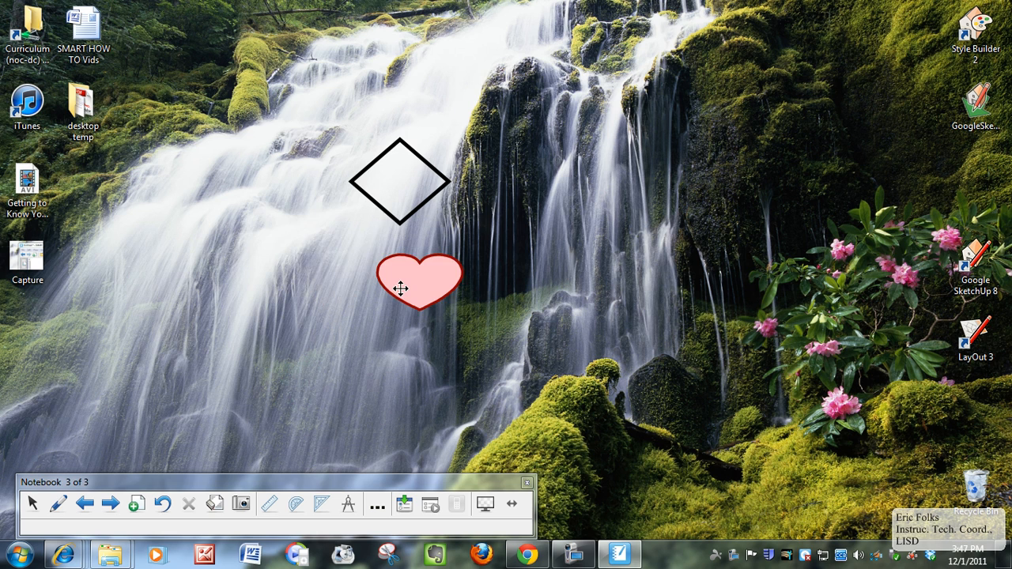
{"action": "left_click_drag", "start_coordinate": [398, 285], "coordinate": [297, 242]}
Step: Move the floating Notebook toolbar to the desktop's lower-right corner and shift the heart farther left from the diamond
{"action": "left_click_drag", "start_coordinate": [351, 483], "coordinate": [498, 327]}
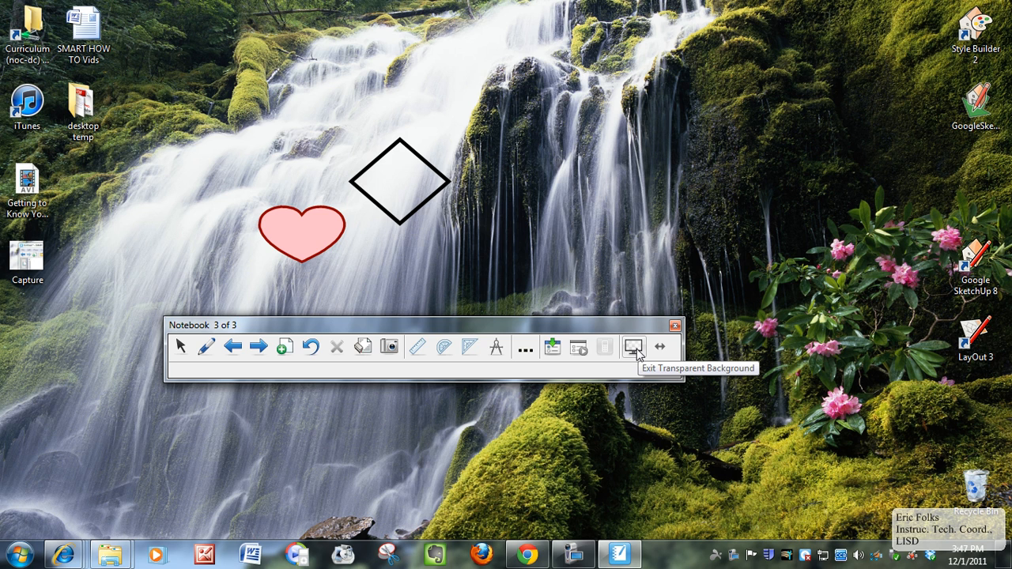
{"action": "left_click_drag", "start_coordinate": [532, 325], "coordinate": [863, 519]}
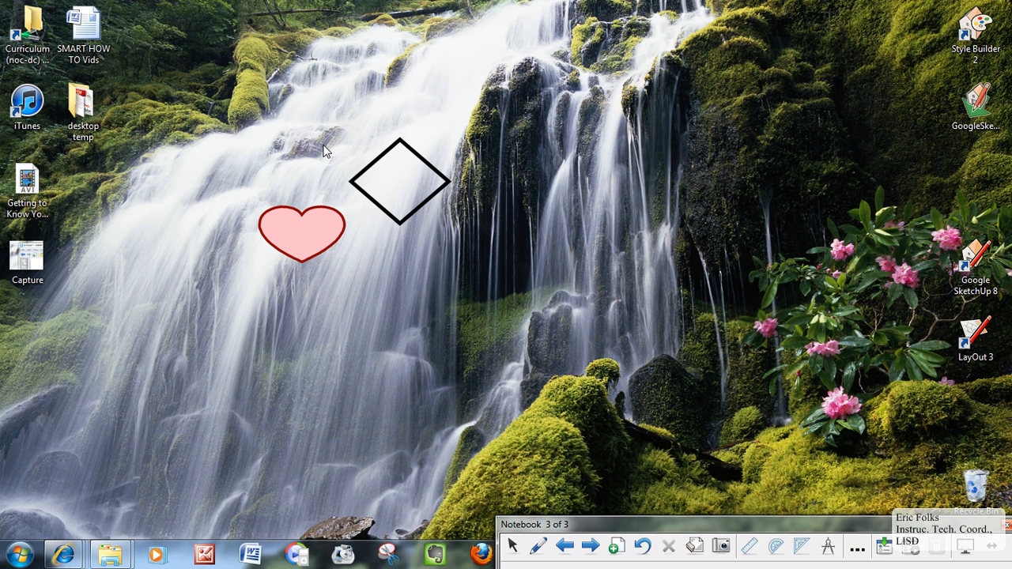
{"action": "left_click_drag", "start_coordinate": [303, 231], "coordinate": [228, 238]}
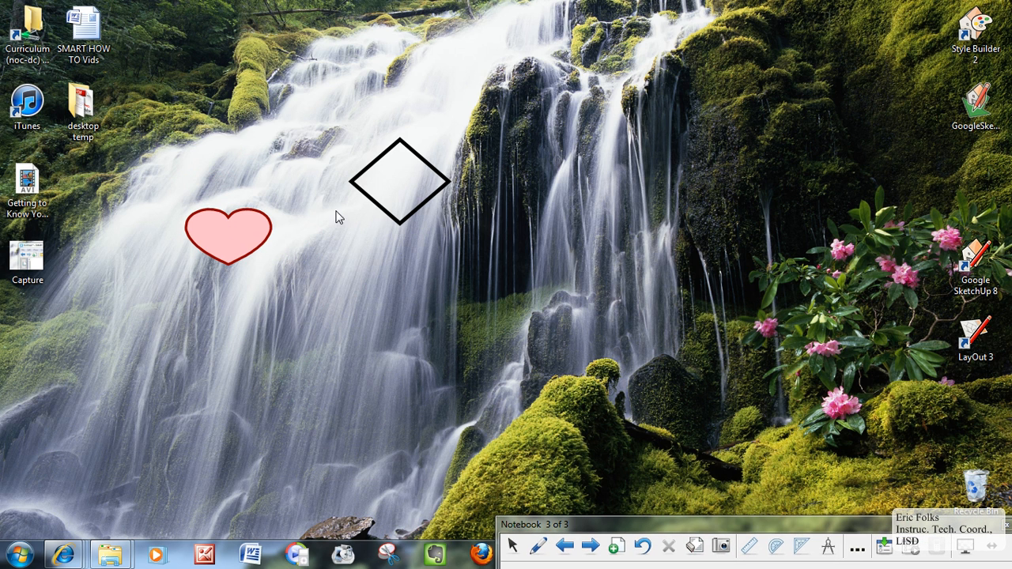
Step: Move the diamond up and left, above the heart, and sketch a green jar outline below it with the pen
{"action": "left_click", "coordinate": [358, 199]}
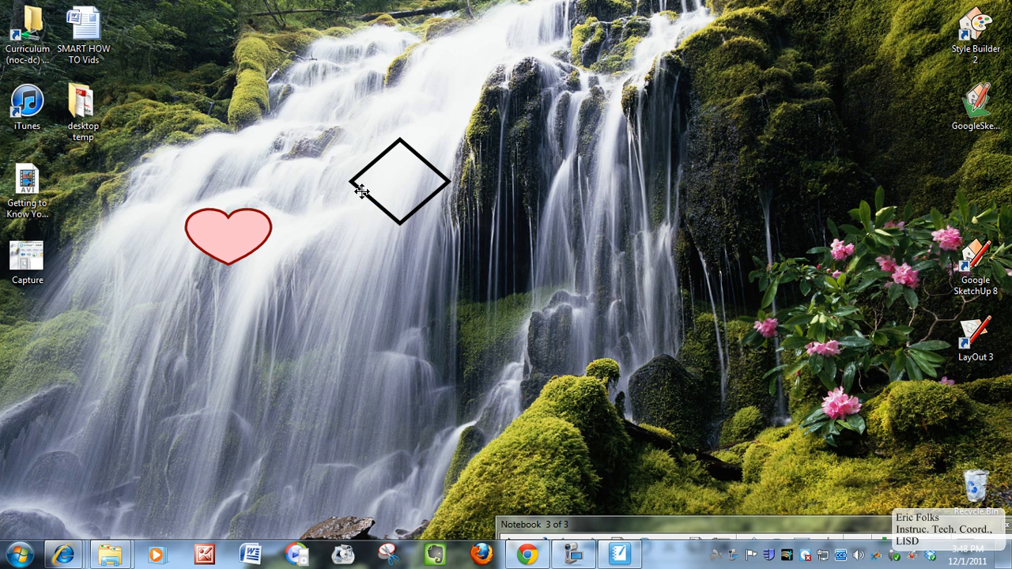
{"action": "left_click_drag", "start_coordinate": [359, 190], "coordinate": [282, 137]}
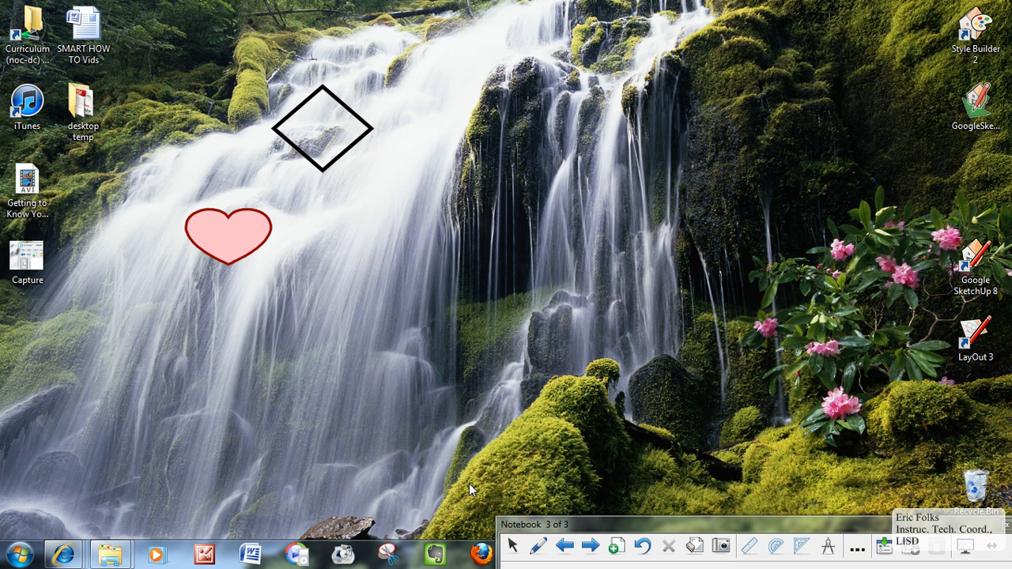
{"action": "left_click", "coordinate": [538, 548]}
{"action": "mouse_move", "coordinate": [336, 222]}
{"action": "left_mouse_down"}
{"action": "mouse_move", "coordinate": [369, 261]}
{"action": "mouse_move", "coordinate": [362, 275]}
{"action": "mouse_move", "coordinate": [350, 207]}
{"action": "mouse_move", "coordinate": [393, 309]}
{"action": "left_mouse_up"}
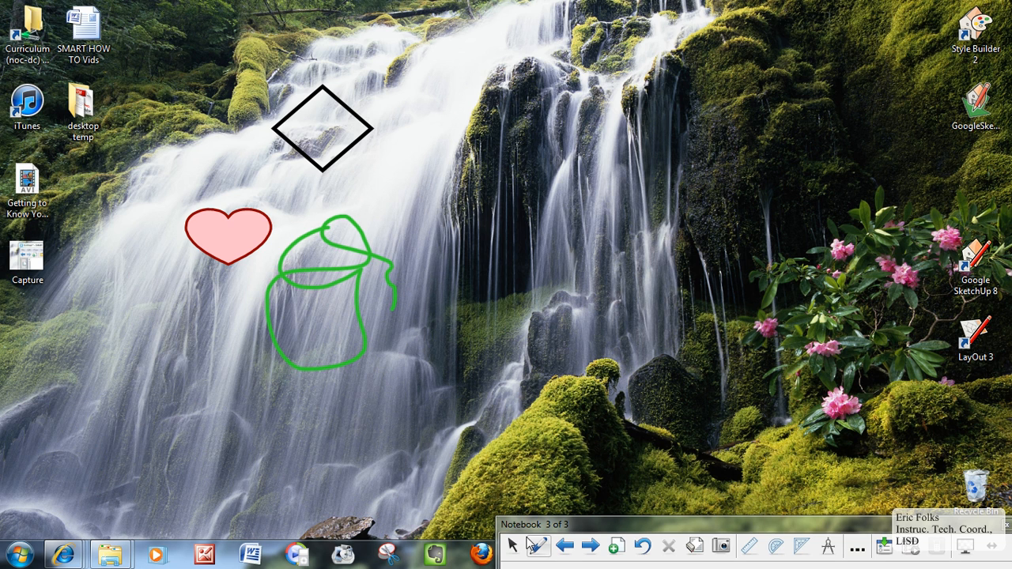
Step: Draw smiley-face Creative Pen strokes around the heart and jar and above the diamond on the desktop overlay
{"action": "double_click", "coordinate": [635, 521]}
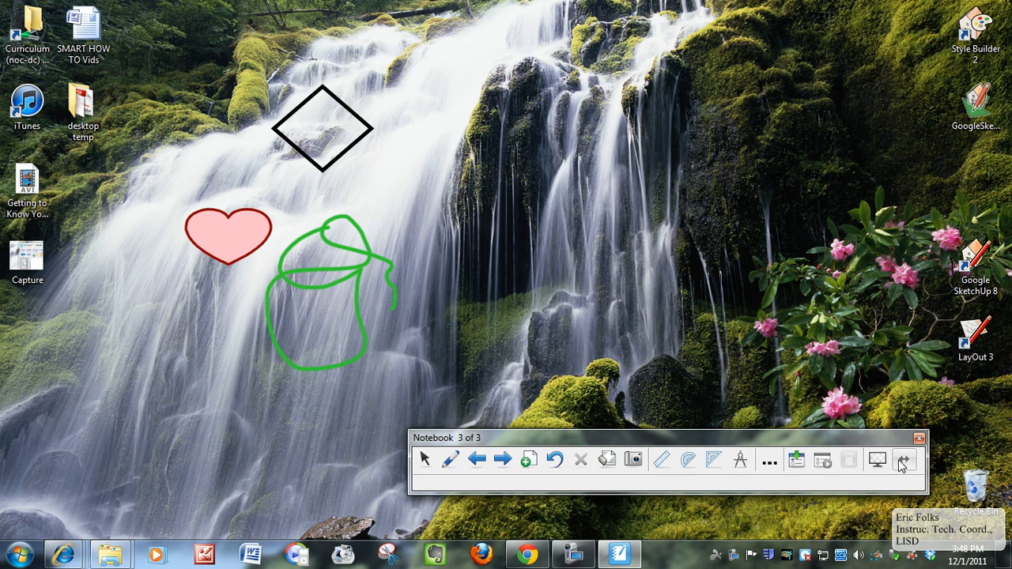
{"action": "left_click", "coordinate": [769, 463]}
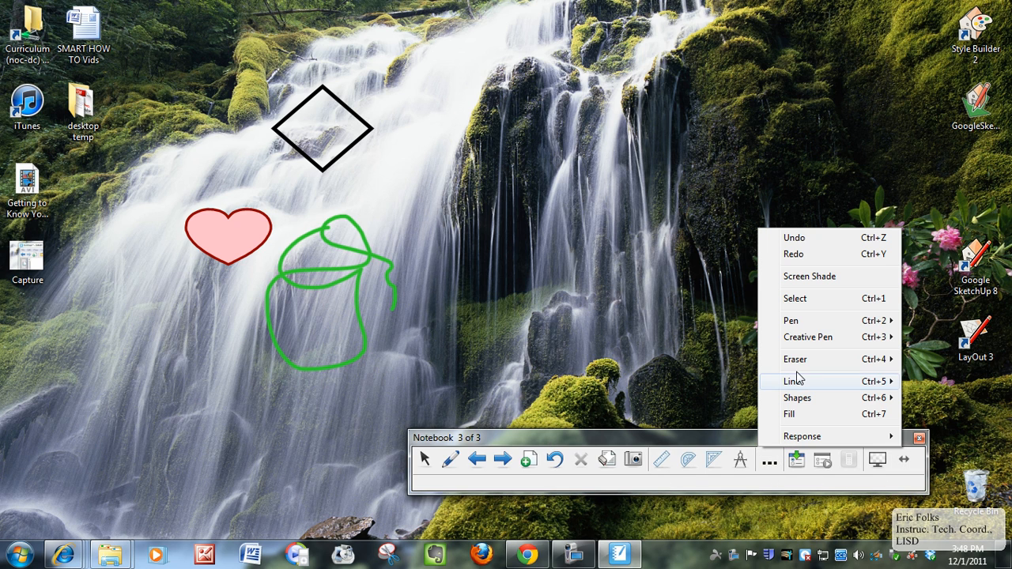
{"action": "mouse_move", "coordinate": [804, 341]}
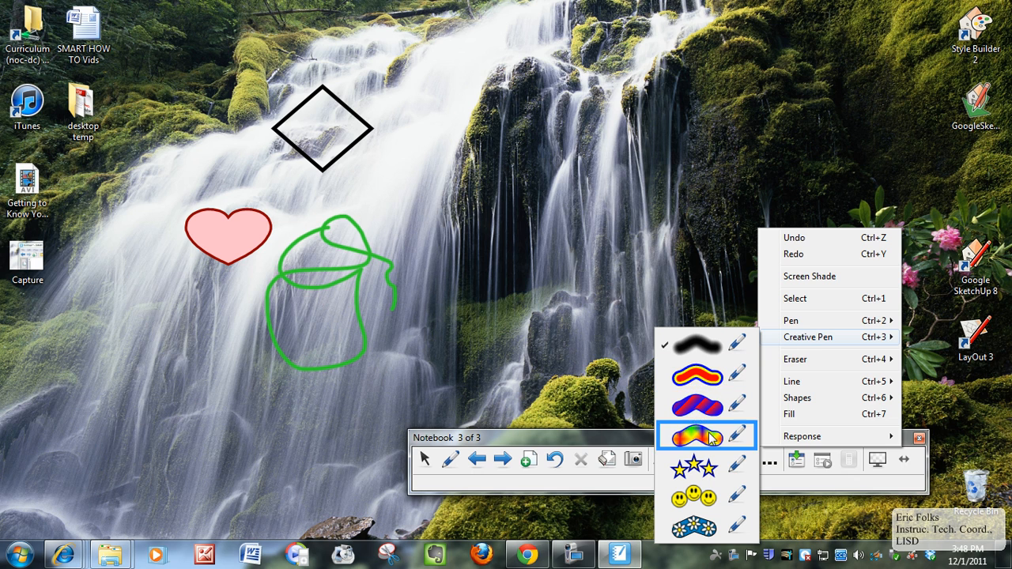
{"action": "left_click", "coordinate": [707, 497]}
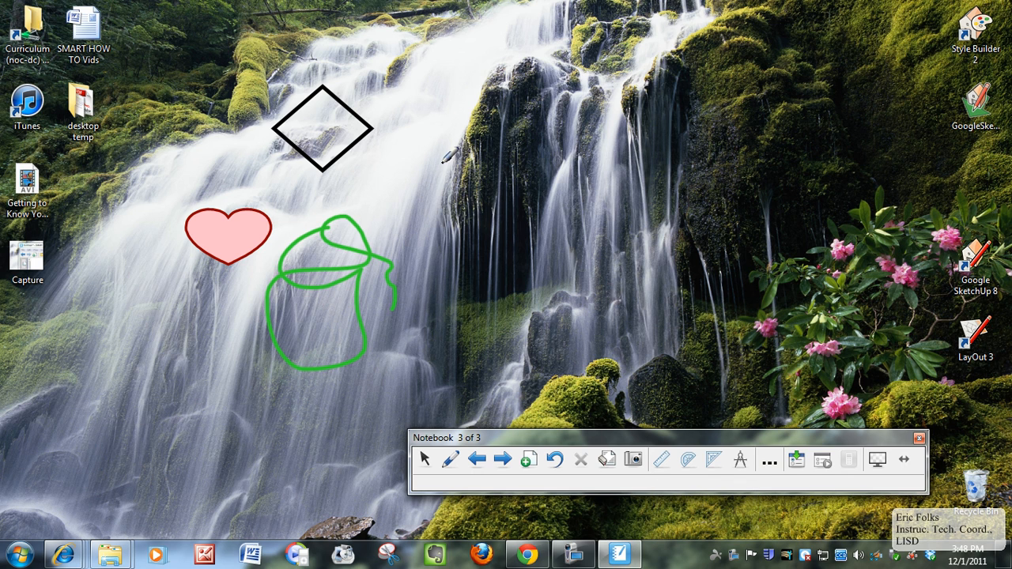
{"action": "mouse_move", "coordinate": [437, 148]}
{"action": "left_mouse_down"}
{"action": "mouse_move", "coordinate": [383, 182]}
{"action": "mouse_move", "coordinate": [439, 336]}
{"action": "mouse_move", "coordinate": [269, 407]}
{"action": "mouse_move", "coordinate": [169, 274]}
{"action": "mouse_move", "coordinate": [171, 150]}
{"action": "mouse_move", "coordinate": [309, 70]}
{"action": "mouse_move", "coordinate": [619, 118]}
{"action": "left_mouse_up"}
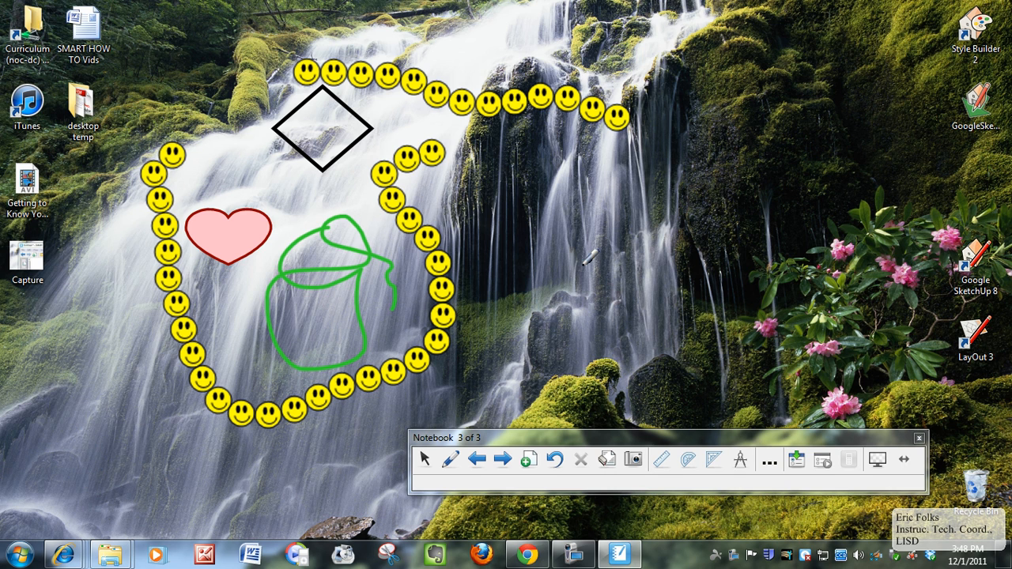
Step: Move the floating Notebook toolbar toward the middle of the desktop and exit Transparent Background
{"action": "left_click_drag", "start_coordinate": [672, 440], "coordinate": [734, 511]}
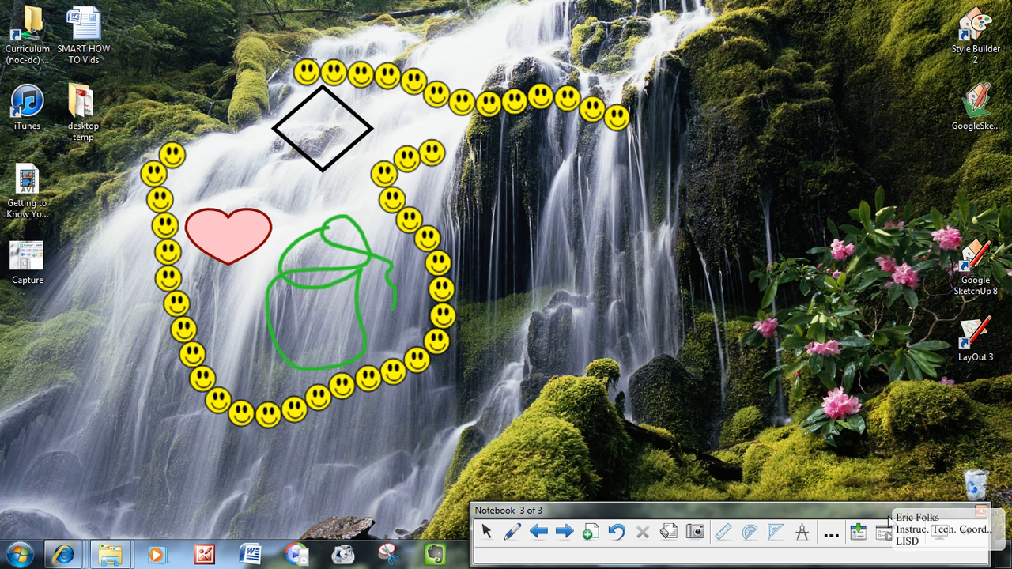
{"action": "left_click_drag", "start_coordinate": [883, 511], "coordinate": [711, 354]}
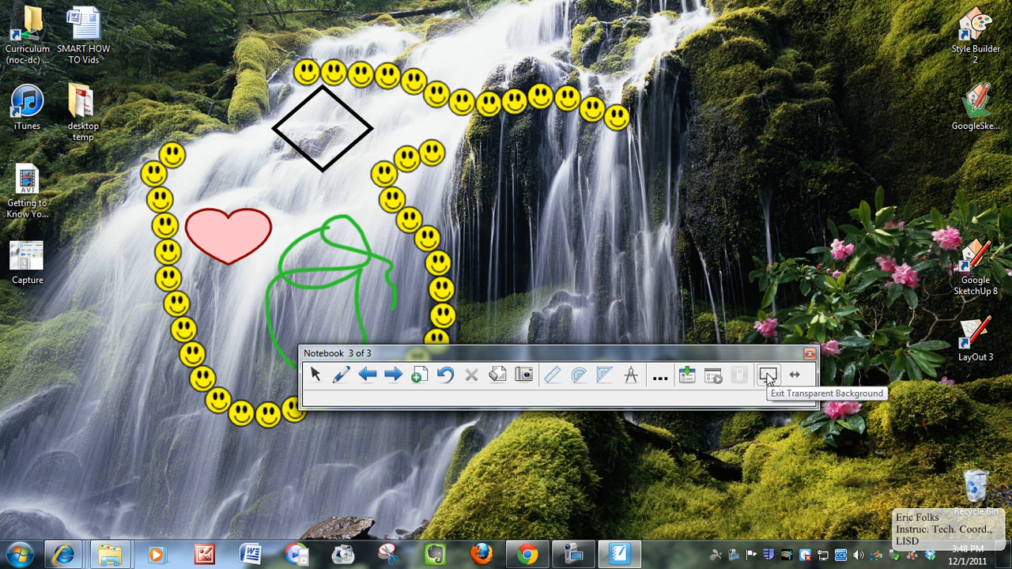
{"action": "left_click", "coordinate": [768, 376]}
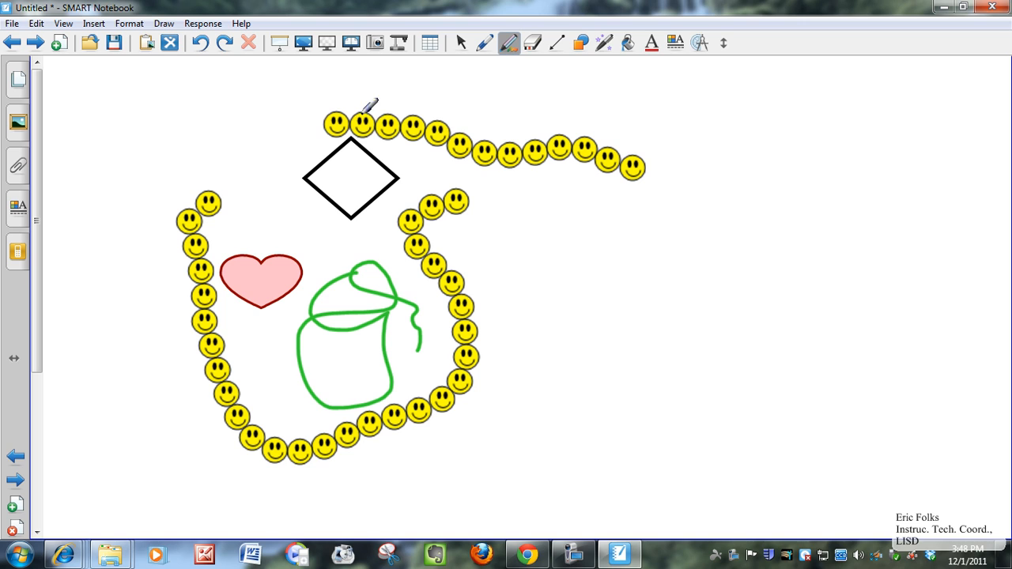
Step: Add three short smiley-face Creative Pen marks above and to the right of the long smiley line
{"action": "left_click_drag", "start_coordinate": [458, 92], "coordinate": [517, 93]}
{"action": "left_click_drag", "start_coordinate": [574, 101], "coordinate": [607, 104]}
{"action": "left_click", "coordinate": [733, 141]}
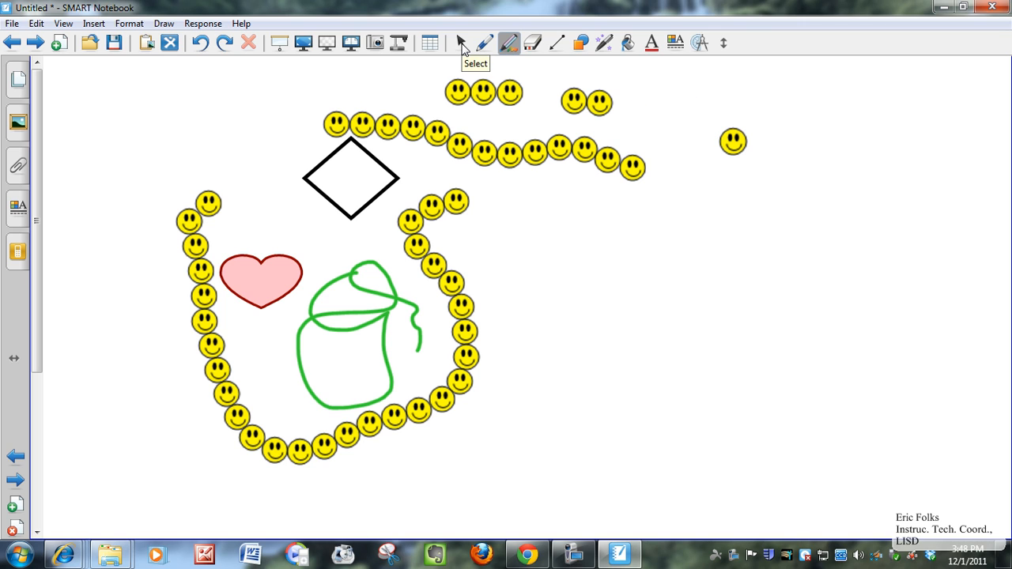
Step: Switch to dual page display and move the heart from page 3 onto the blank page 2
{"action": "left_click", "coordinate": [462, 44]}
{"action": "left_click", "coordinate": [352, 42]}
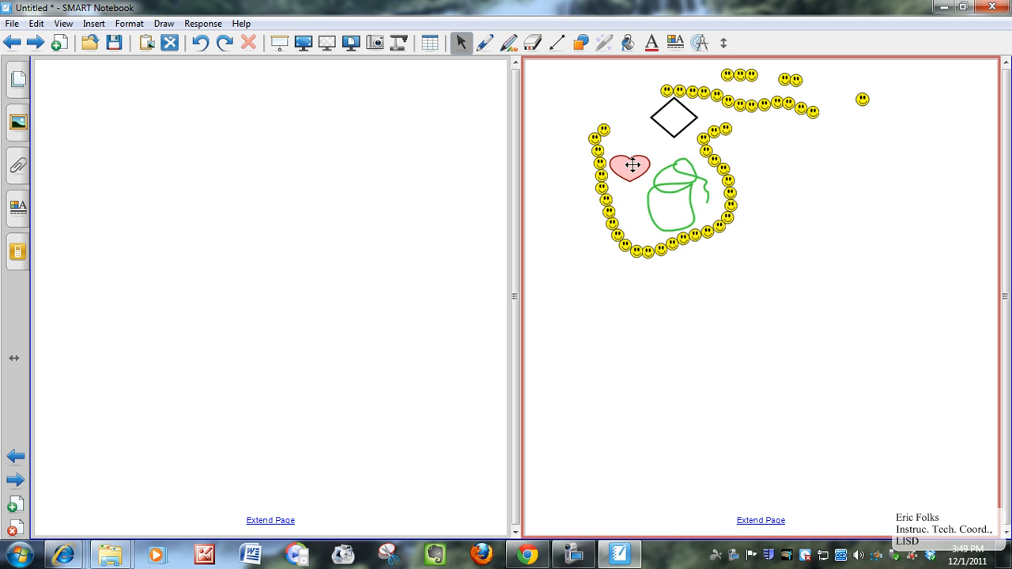
{"action": "left_click_drag", "start_coordinate": [637, 168], "coordinate": [301, 222]}
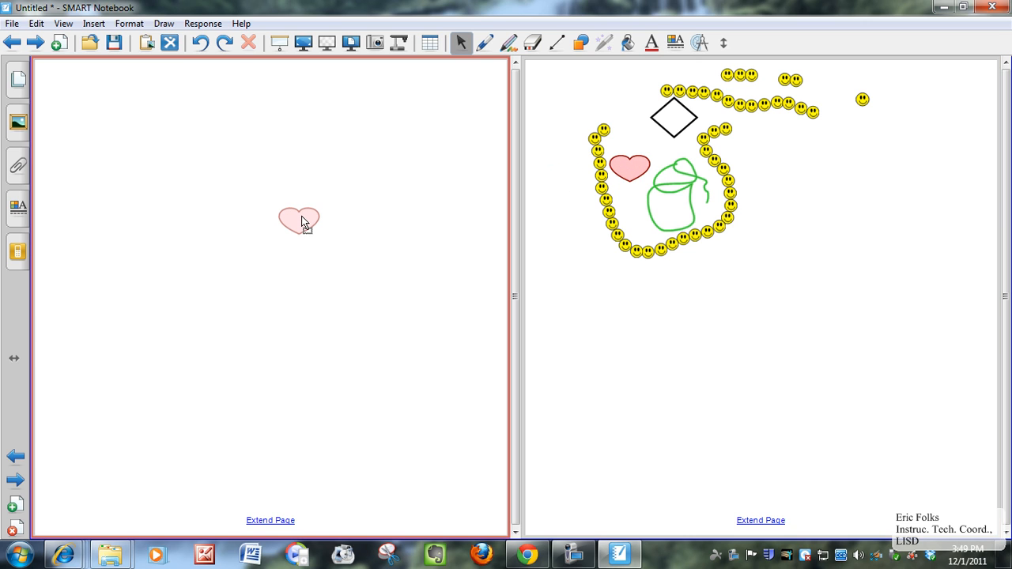
{"action": "left_click_drag", "start_coordinate": [301, 222], "coordinate": [301, 222]}
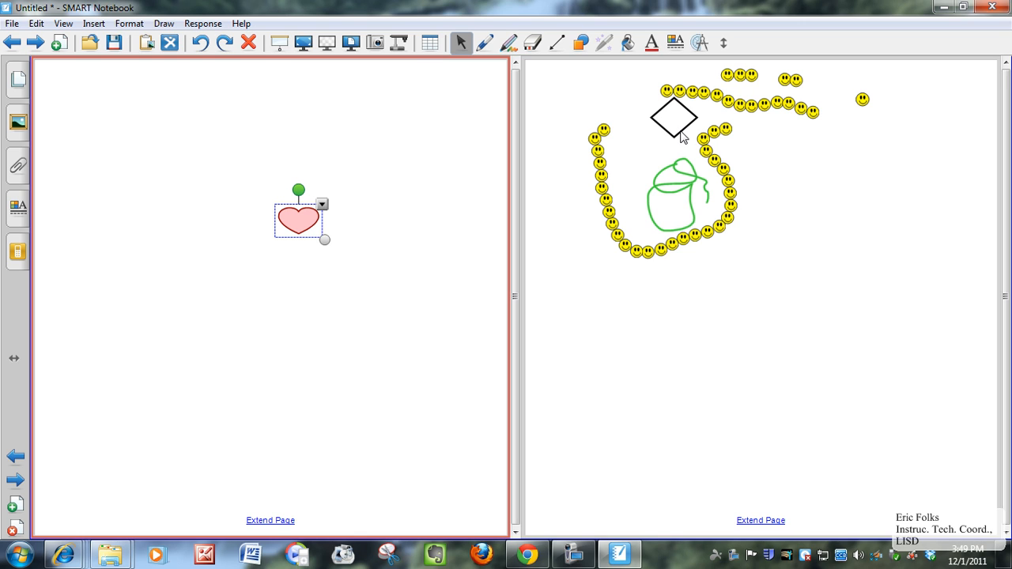
Step: Check the page thumbnails in the Page Sorter and page forward and back through the file in dual page display
{"action": "left_click", "coordinate": [19, 81]}
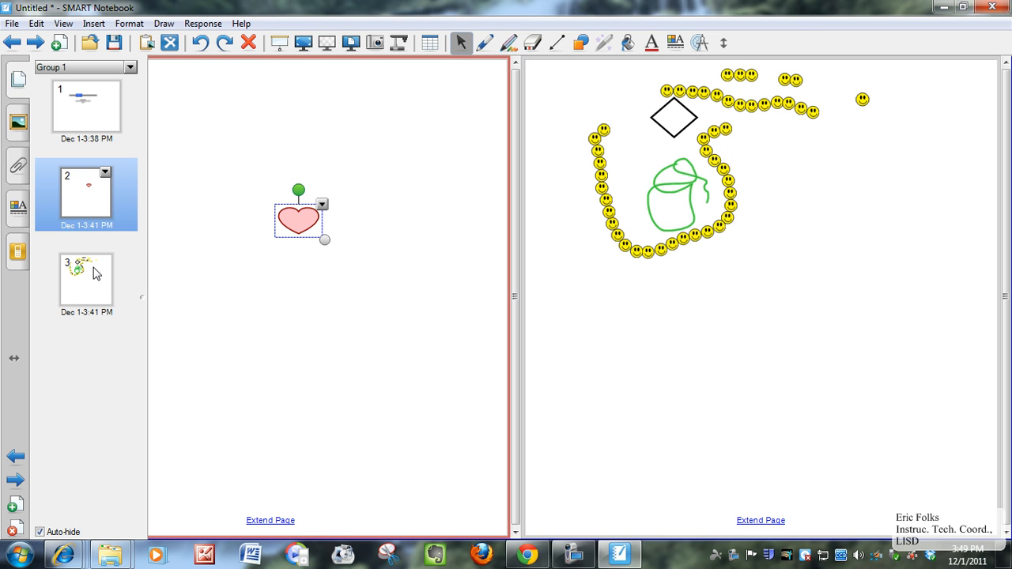
{"action": "left_click", "coordinate": [440, 280]}
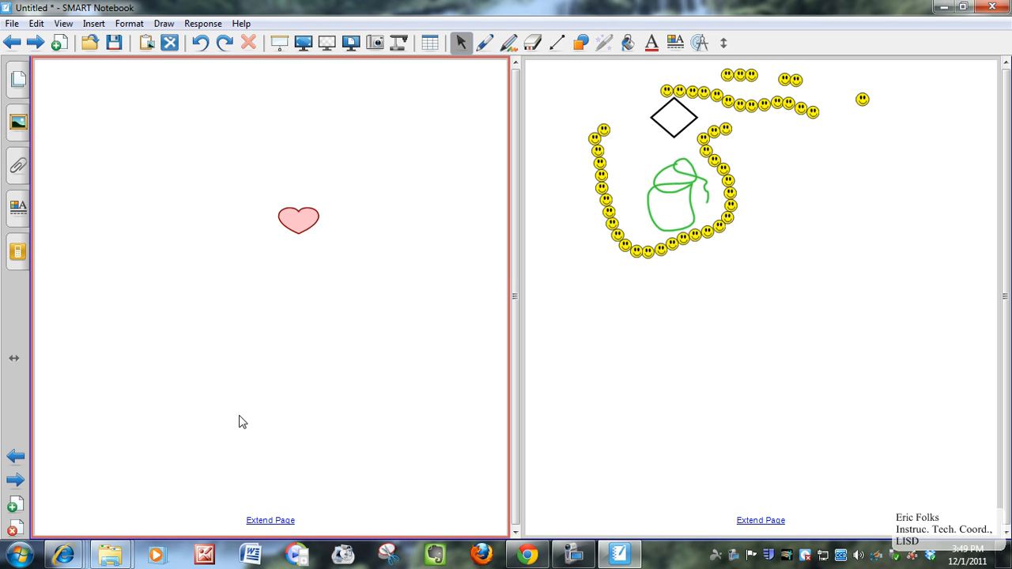
{"action": "left_click", "coordinate": [14, 480]}
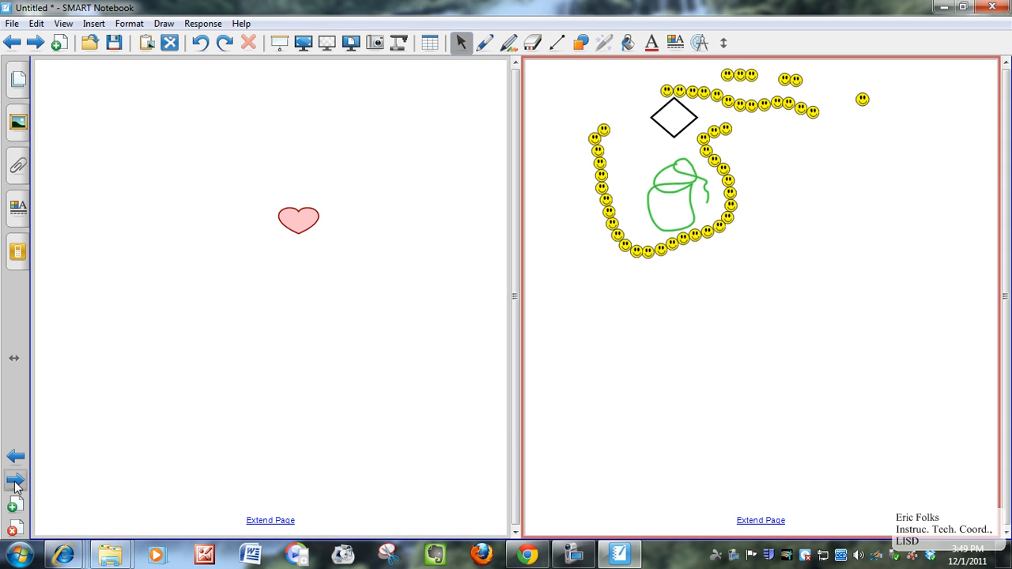
{"action": "left_click", "coordinate": [14, 482]}
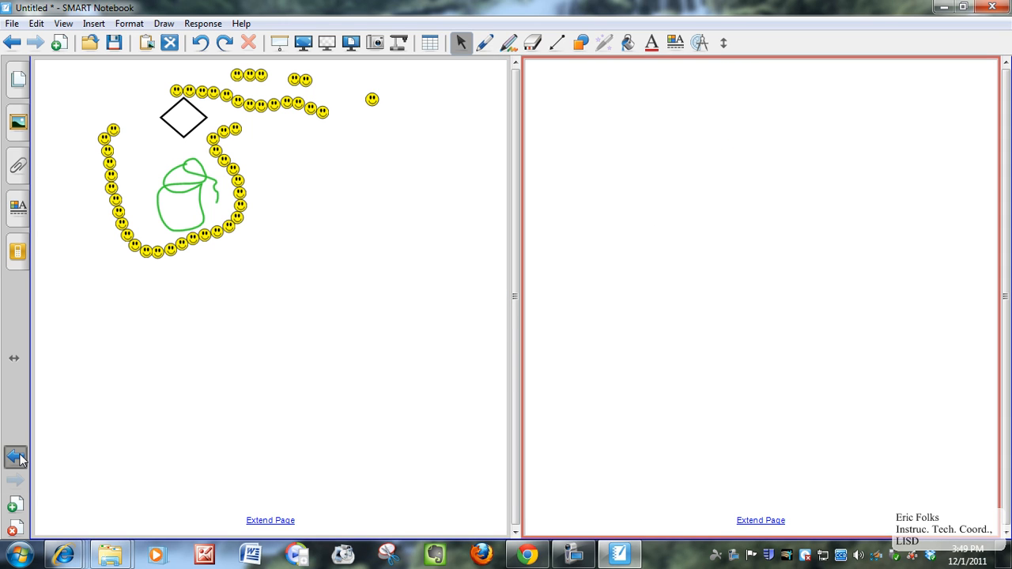
{"action": "left_click", "coordinate": [17, 459]}
{"action": "left_click", "coordinate": [18, 459]}
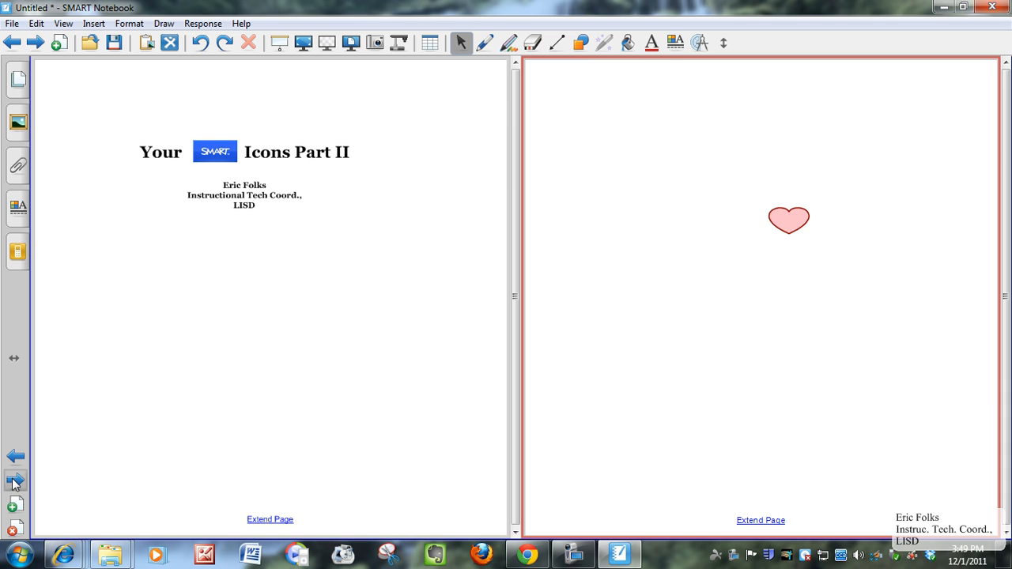
{"action": "left_click", "coordinate": [14, 480]}
{"action": "left_click", "coordinate": [14, 481]}
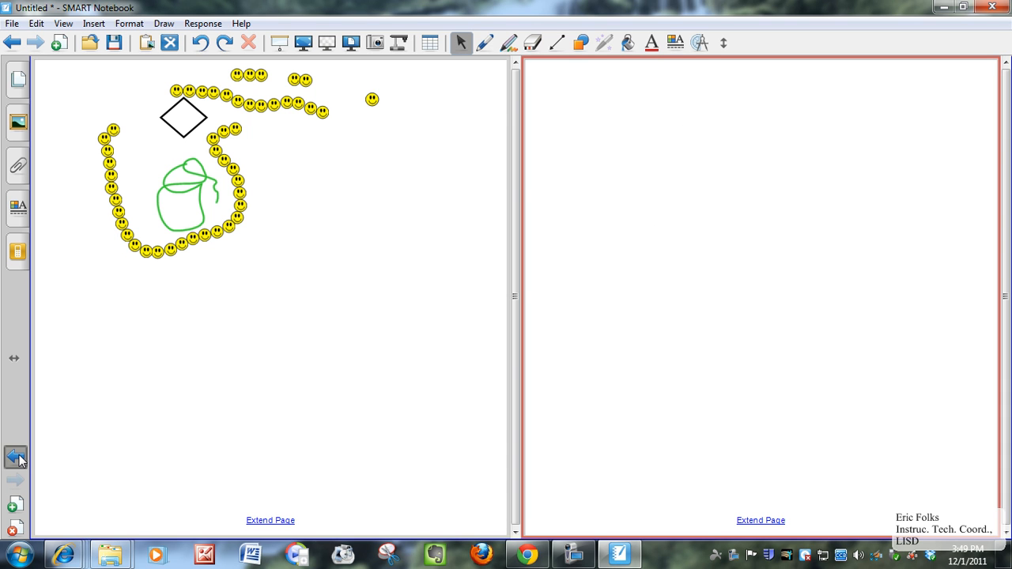
{"action": "left_click", "coordinate": [17, 458]}
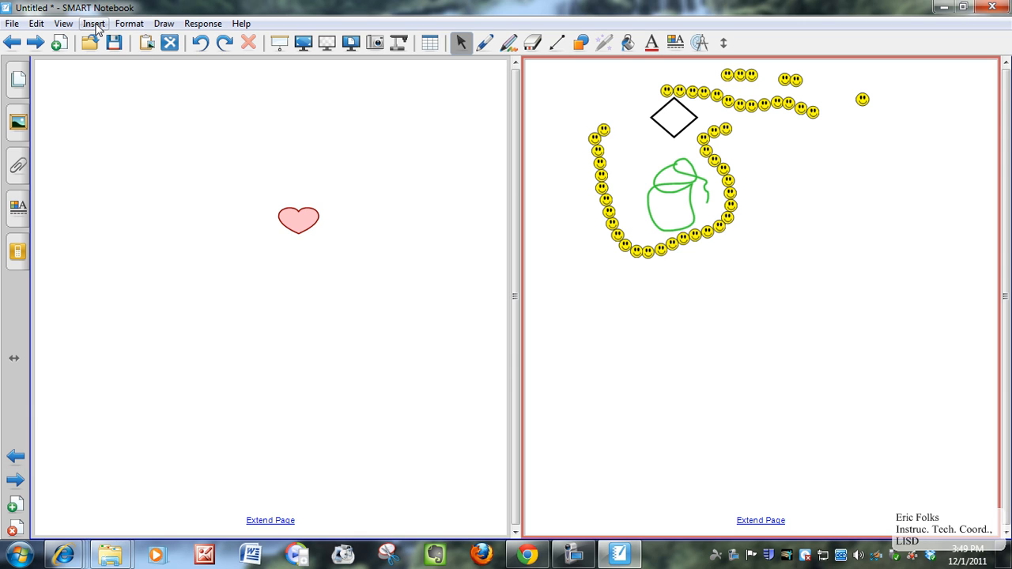
Step: Customize the toolbar by adding the Pin Page tool between Text and Properties
{"action": "left_click", "coordinate": [63, 24]}
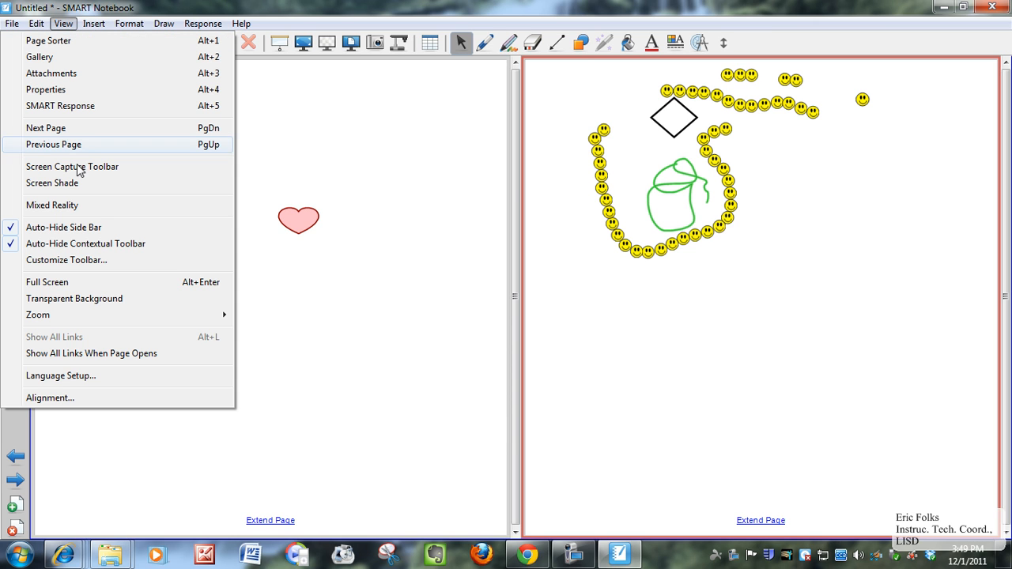
{"action": "left_click", "coordinate": [98, 264]}
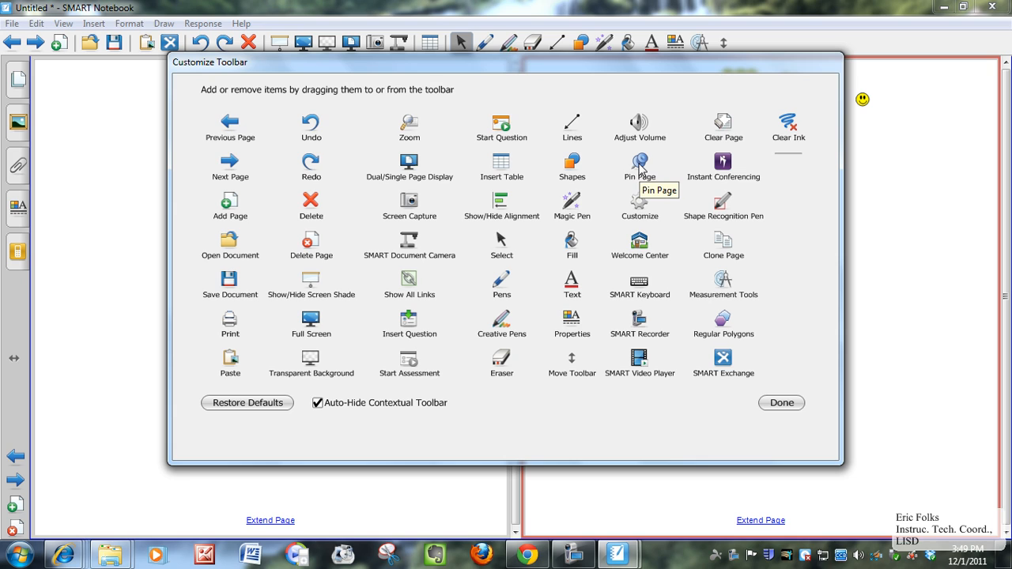
{"action": "left_click_drag", "start_coordinate": [641, 166], "coordinate": [666, 47]}
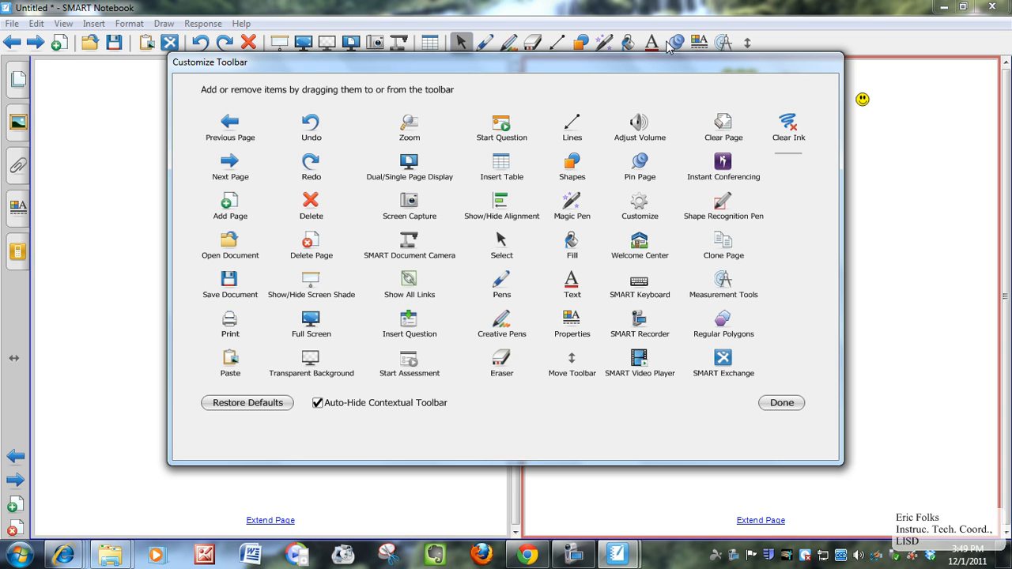
{"action": "left_click", "coordinate": [778, 404]}
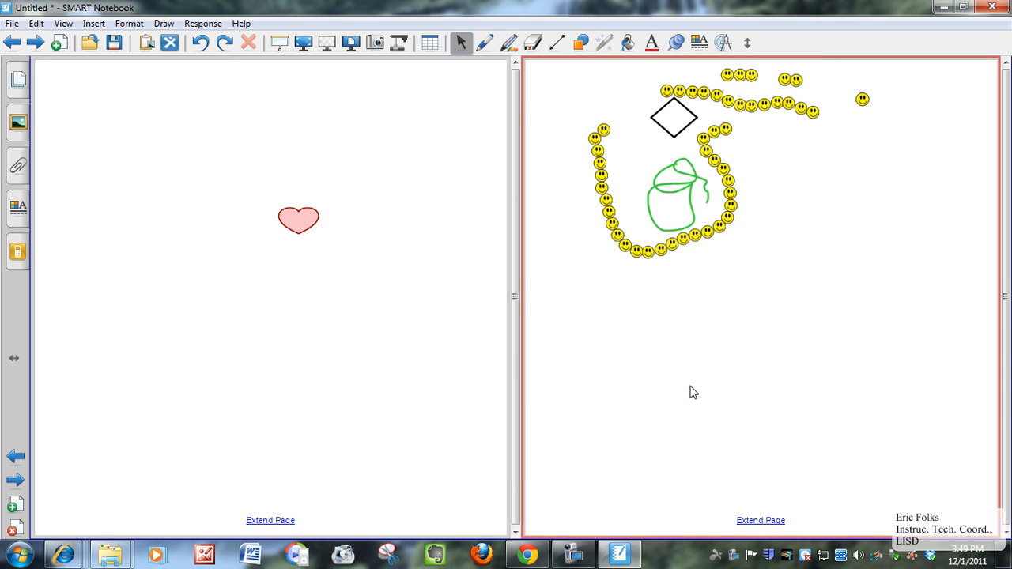
Step: Pin the page with the smiley drawing and page through the other pages beside it, ending on the title page
{"action": "left_click", "coordinate": [676, 45]}
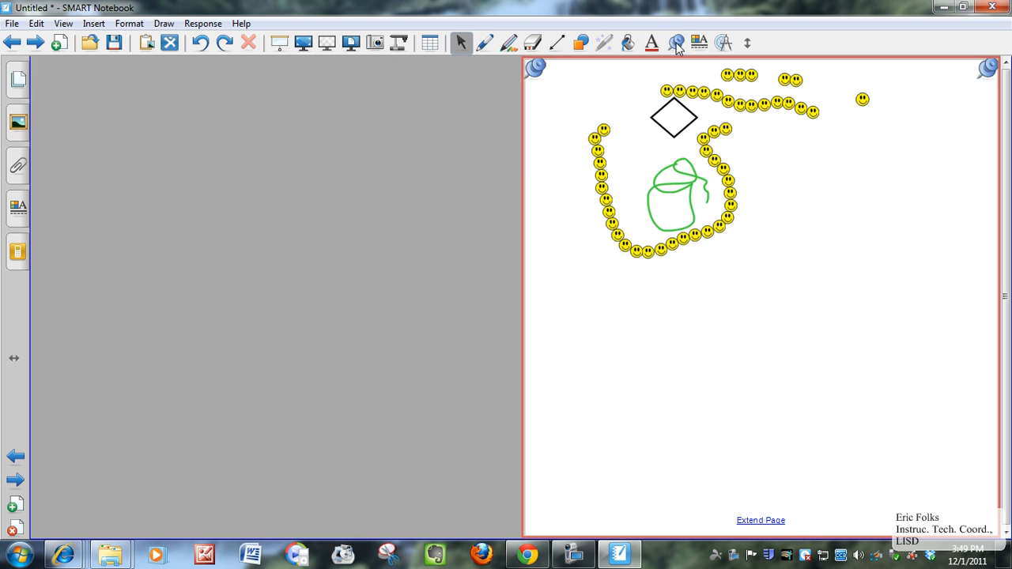
{"action": "left_click", "coordinate": [16, 480]}
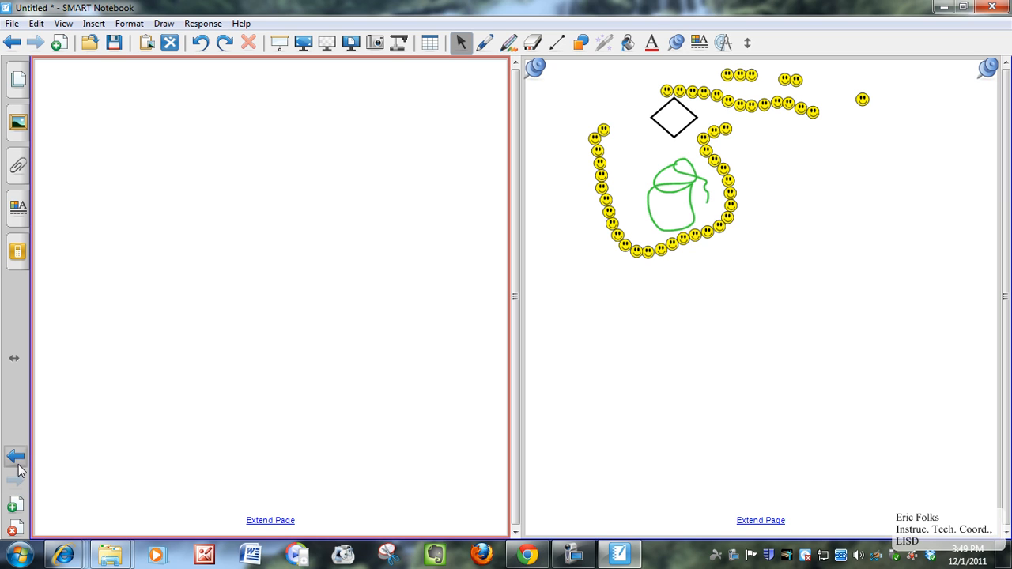
{"action": "left_click", "coordinate": [17, 461]}
{"action": "left_click", "coordinate": [17, 461]}
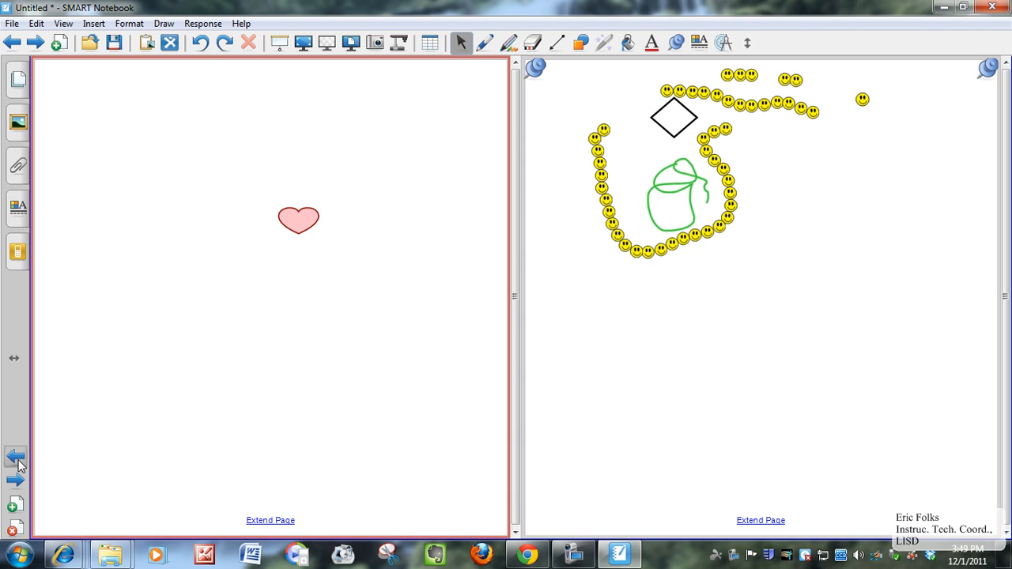
{"action": "left_click", "coordinate": [16, 462]}
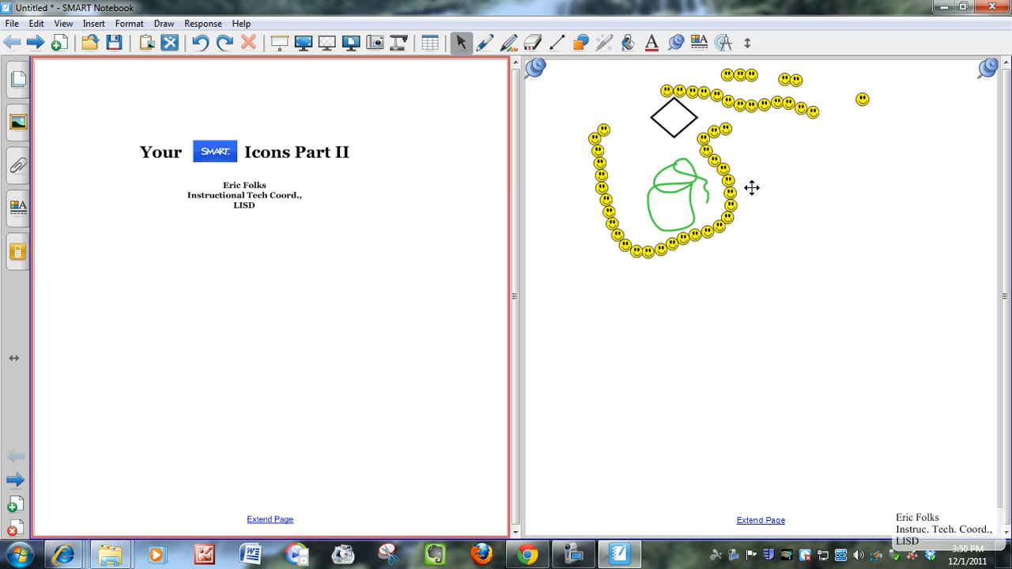
Step: Move the diamond from the pinned page to the title page and back, placing it right of the smiley border
{"action": "left_click", "coordinate": [683, 128]}
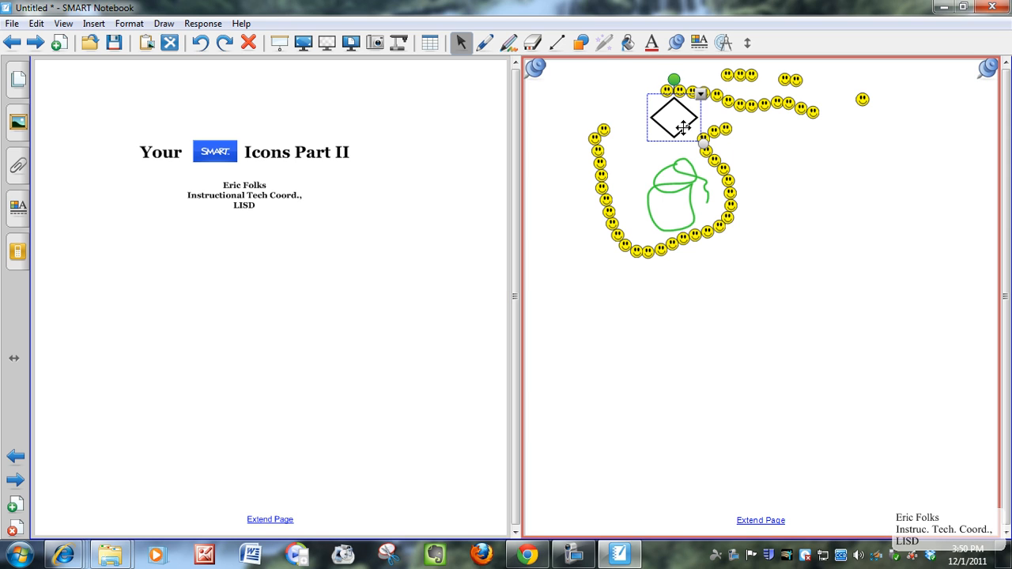
{"action": "left_click_drag", "start_coordinate": [683, 127], "coordinate": [274, 258]}
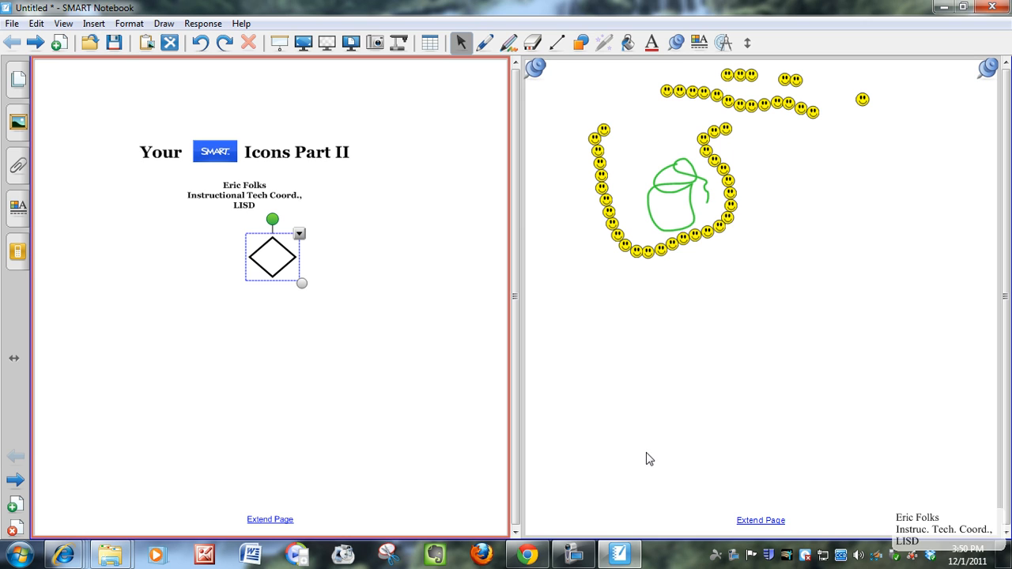
{"action": "left_click", "coordinate": [14, 483]}
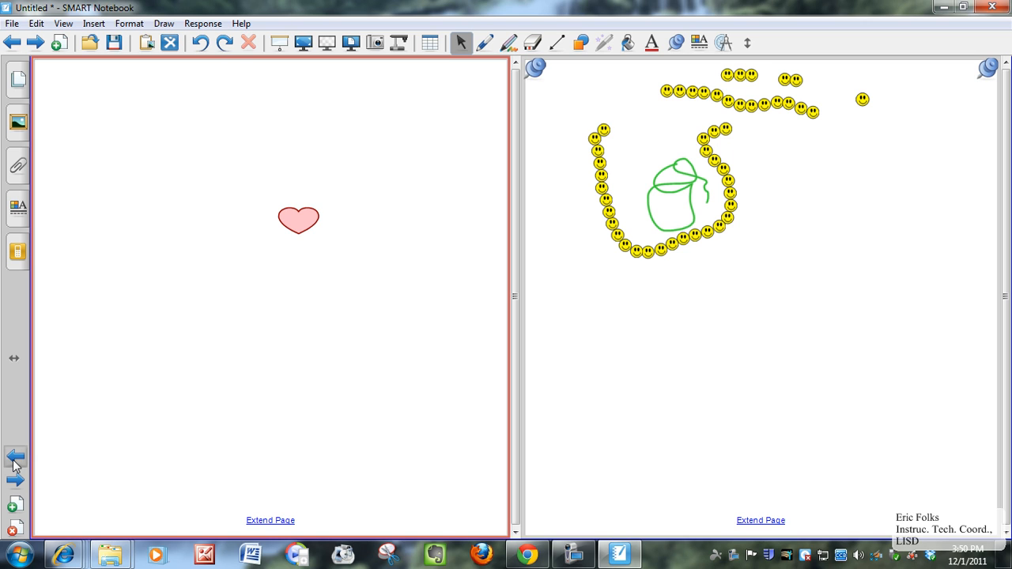
{"action": "left_click", "coordinate": [15, 456]}
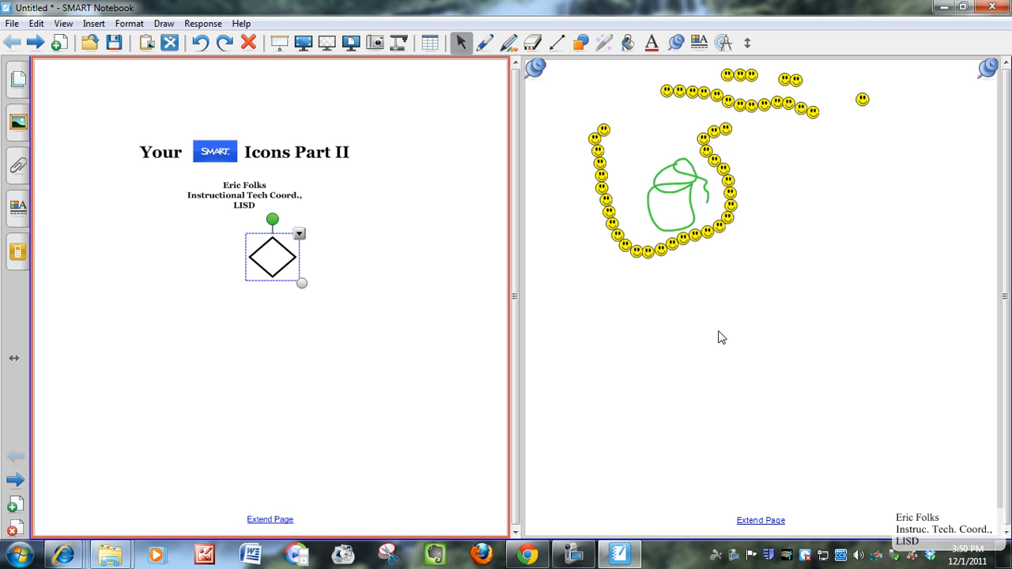
{"action": "left_click_drag", "start_coordinate": [285, 267], "coordinate": [829, 219]}
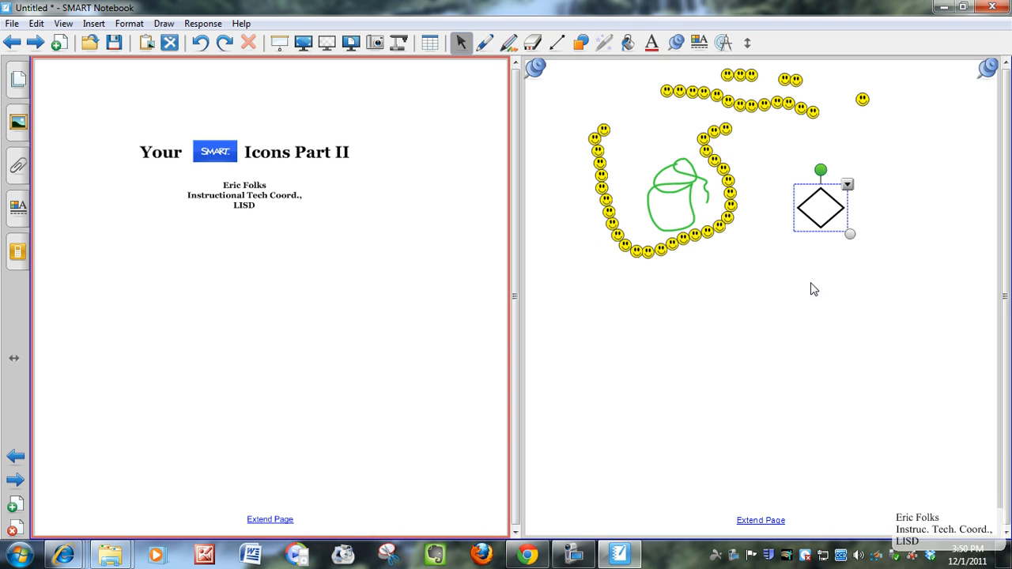
Step: Clone the diamond on the pinned page and place the copy below and to the left of the original
{"action": "left_click", "coordinate": [846, 186]}
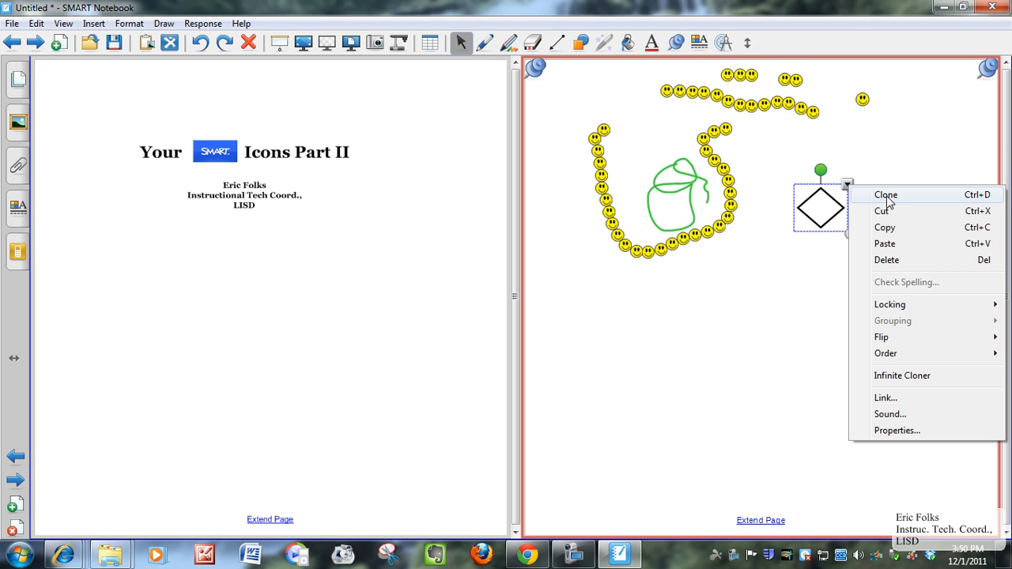
{"action": "left_click", "coordinate": [901, 198]}
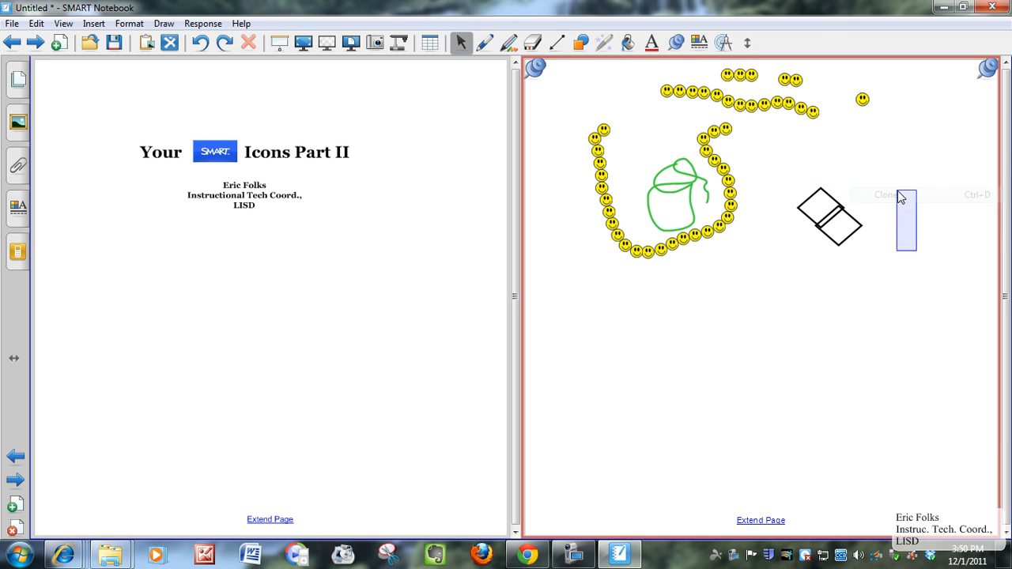
{"action": "left_click", "coordinate": [840, 234]}
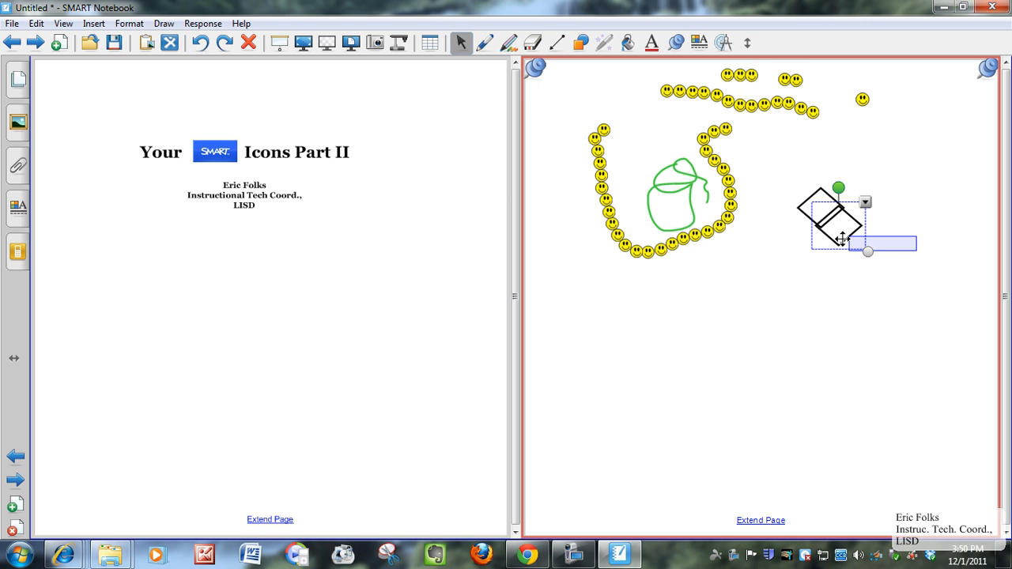
{"action": "left_click_drag", "start_coordinate": [841, 242], "coordinate": [762, 302]}
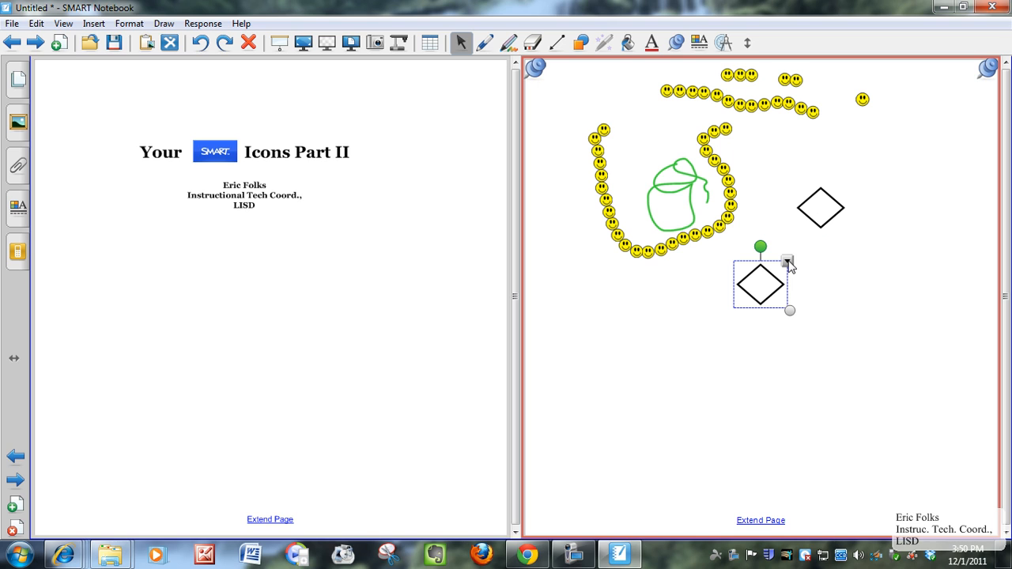
Step: Make the lower diamond on the pinned page an infinite cloner
{"action": "left_click", "coordinate": [788, 263]}
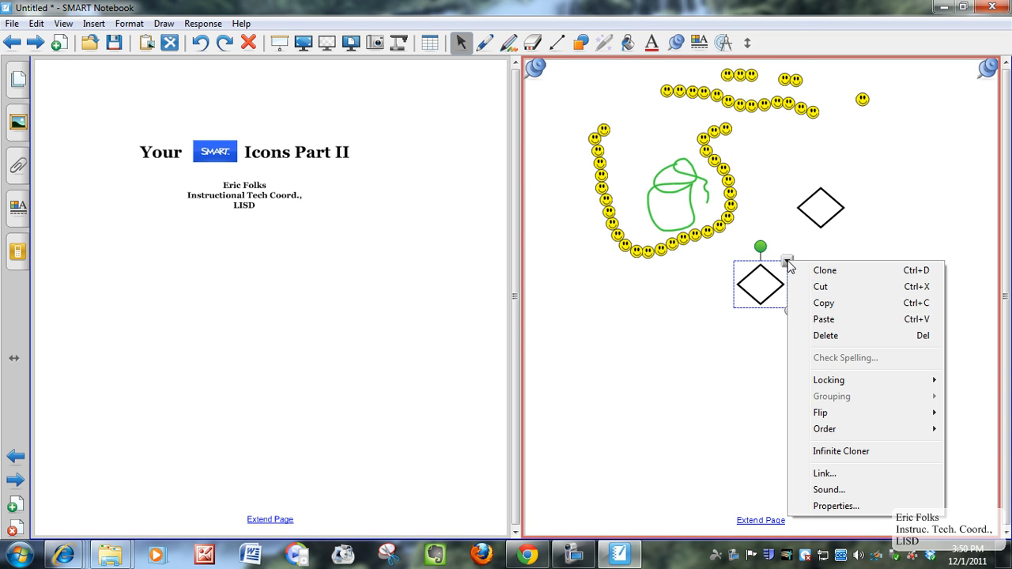
{"action": "left_click", "coordinate": [867, 457]}
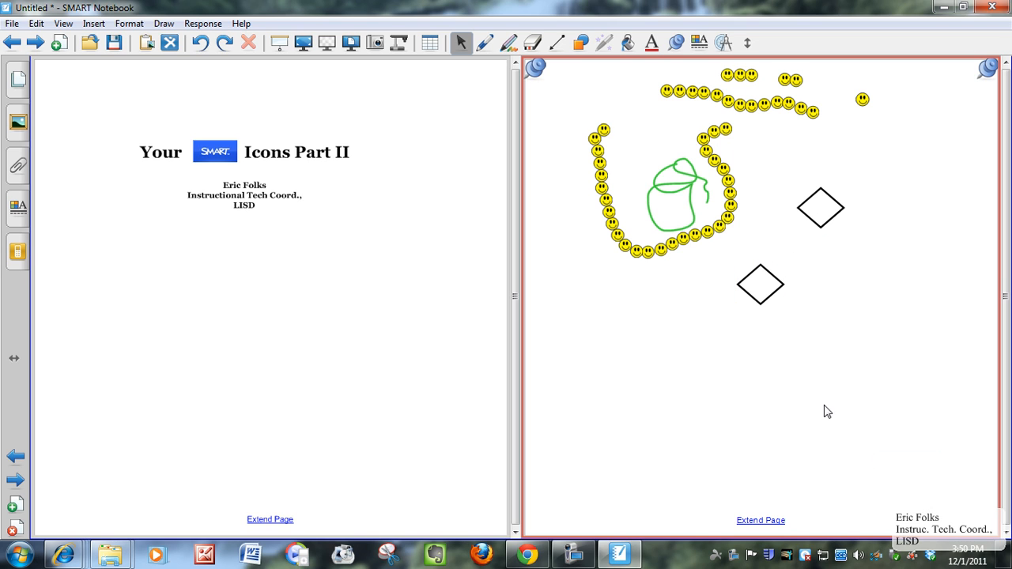
{"action": "left_click", "coordinate": [773, 293]}
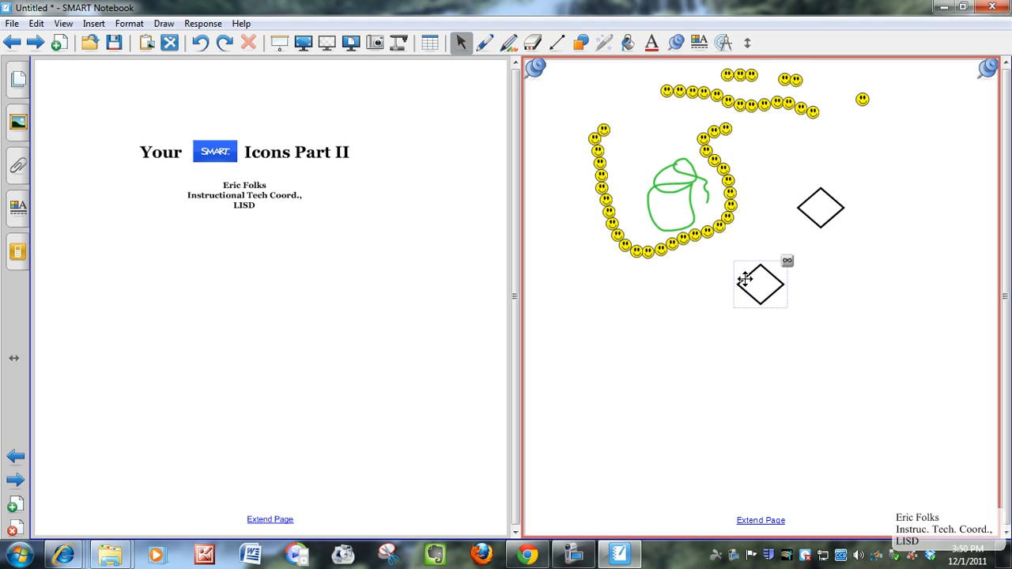
Step: Pull one diamond copy onto the title page and another below the smiley border, and move the title page copy to the pinned page
{"action": "left_click_drag", "start_coordinate": [745, 279], "coordinate": [321, 257]}
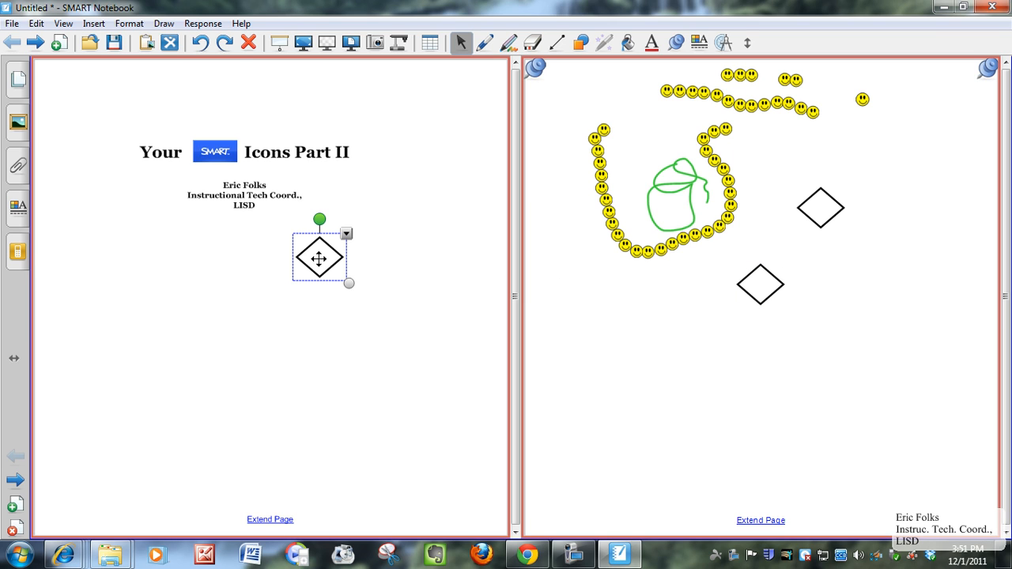
{"action": "left_click", "coordinate": [747, 274]}
{"action": "left_click_drag", "start_coordinate": [747, 274], "coordinate": [619, 287]}
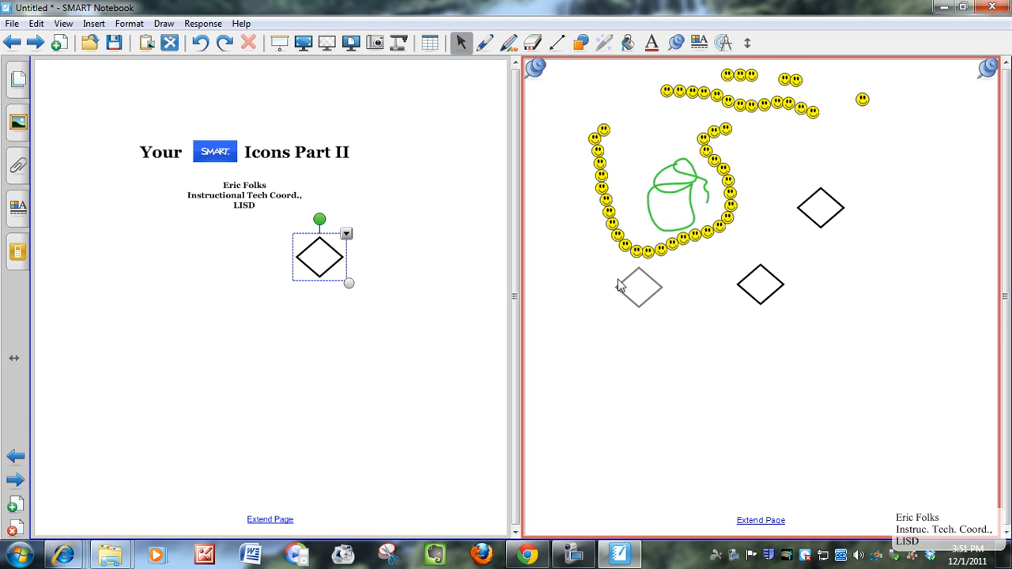
{"action": "left_click_drag", "start_coordinate": [619, 282], "coordinate": [622, 288]}
{"action": "left_click", "coordinate": [330, 270]}
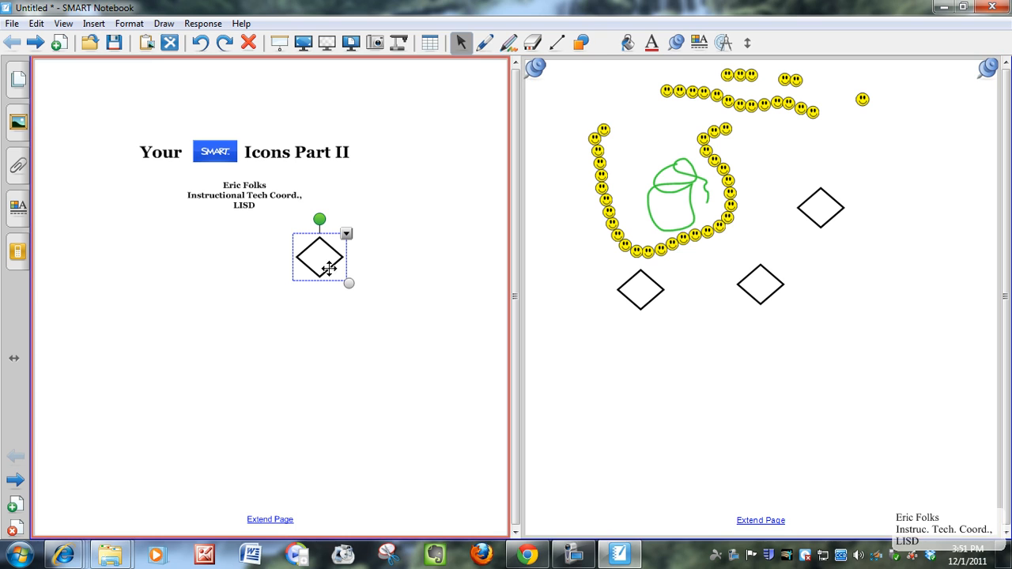
{"action": "left_click_drag", "start_coordinate": [329, 269], "coordinate": [695, 377]}
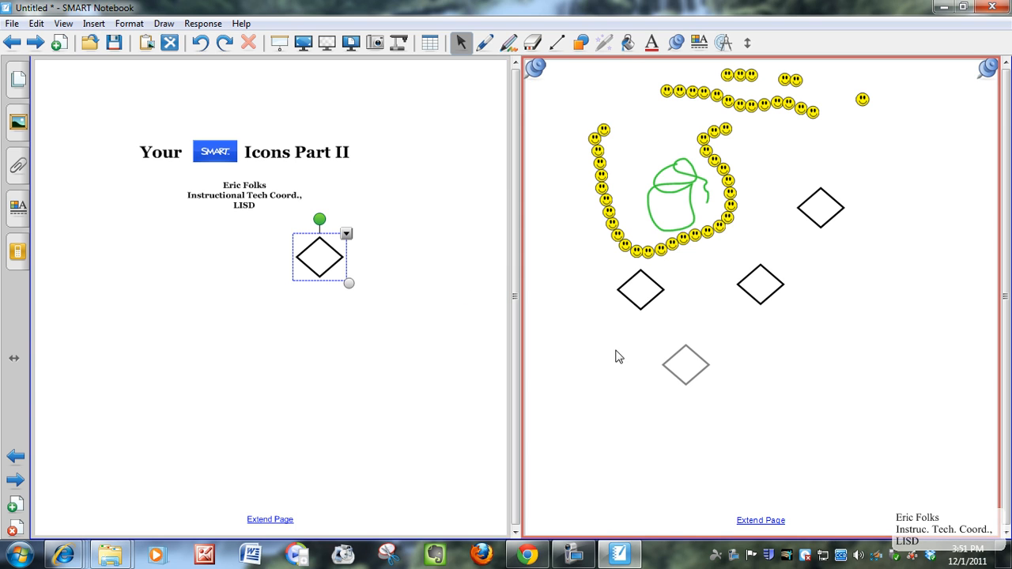
Step: Show the heart page beside the pinned page, and unpin the smiley page and return to single page display
{"action": "left_click", "coordinate": [15, 457]}
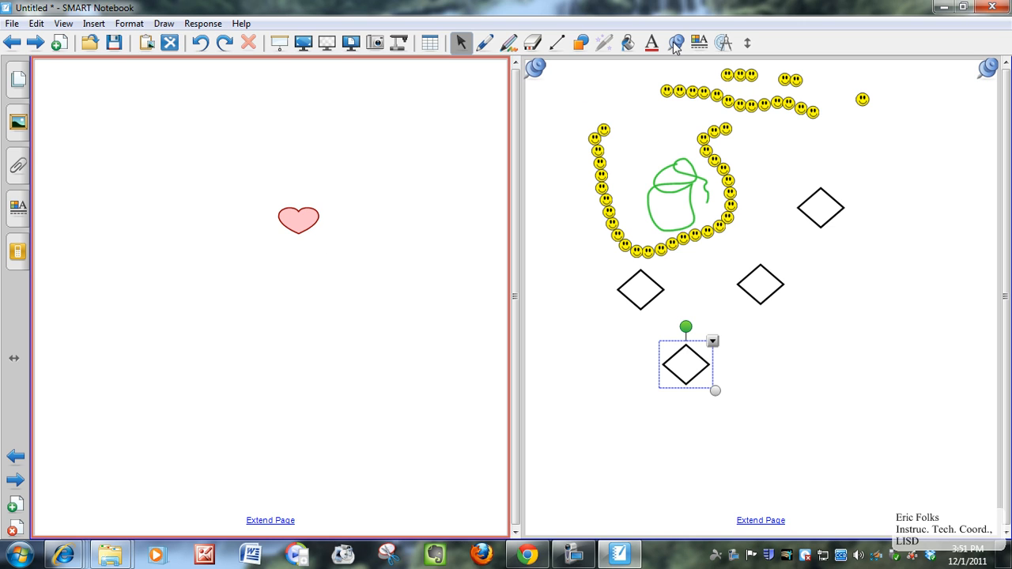
{"action": "left_click", "coordinate": [63, 23]}
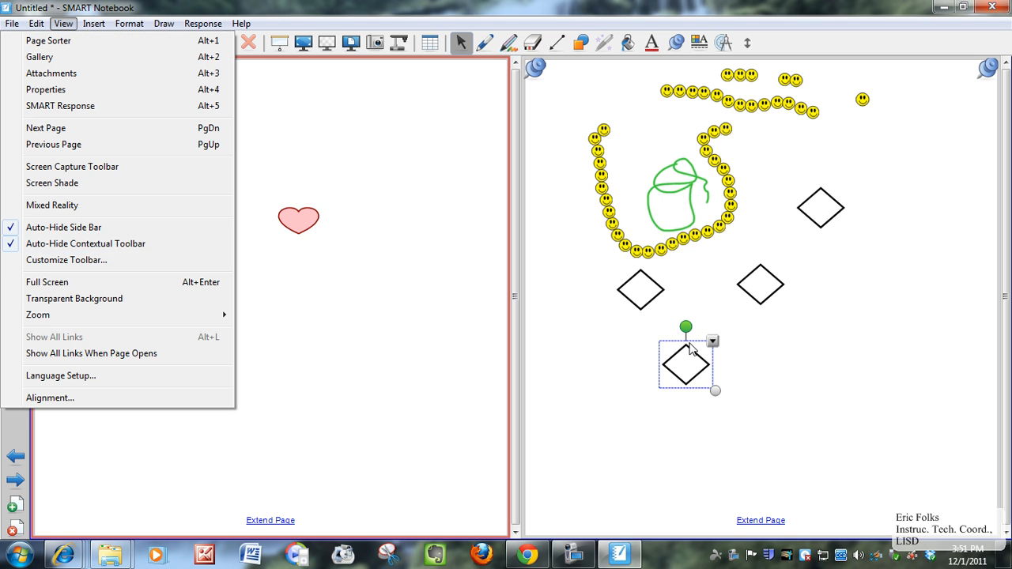
{"action": "left_click", "coordinate": [711, 341]}
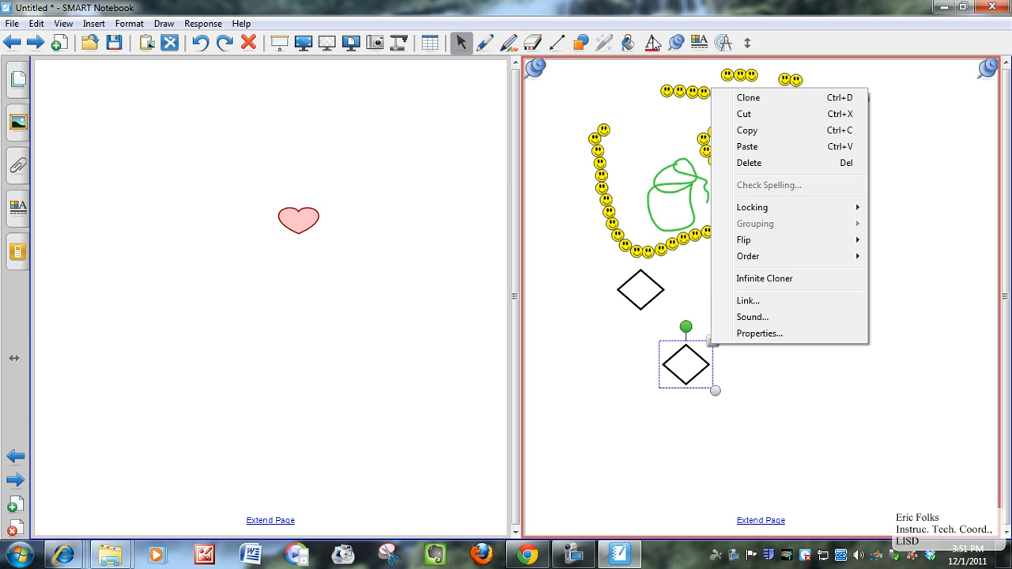
{"action": "left_click", "coordinate": [675, 42]}
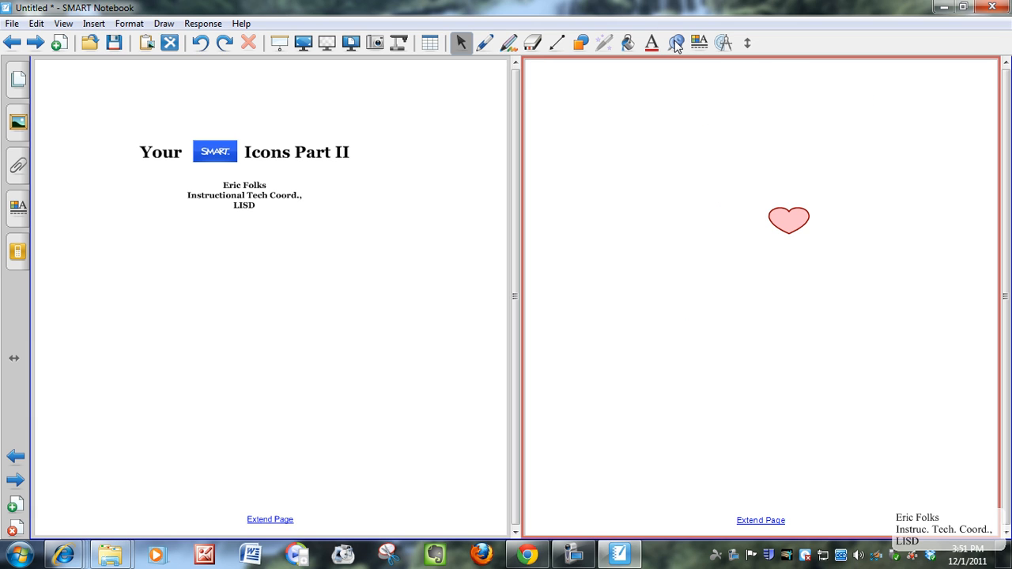
{"action": "left_click", "coordinate": [350, 43]}
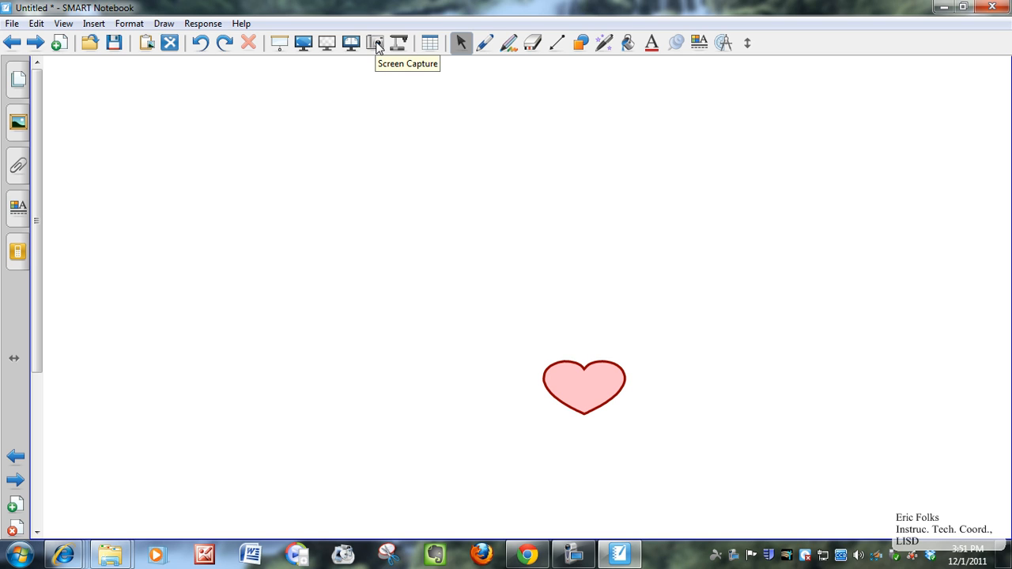
Step: Open the Screen Capture toolbar and place it above and to the right of the heart
{"action": "left_click", "coordinate": [376, 44]}
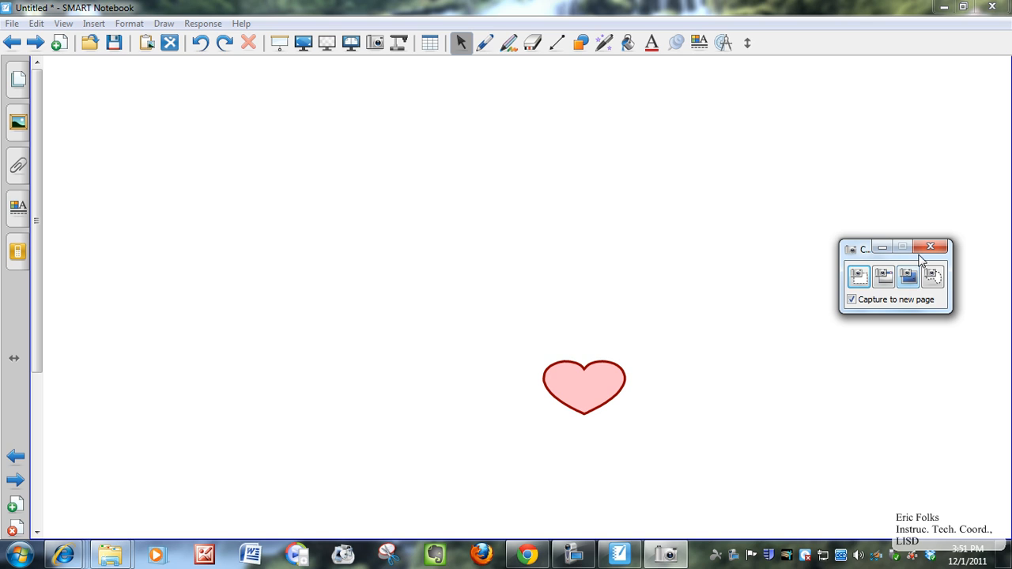
{"action": "left_click_drag", "start_coordinate": [849, 252], "coordinate": [654, 137]}
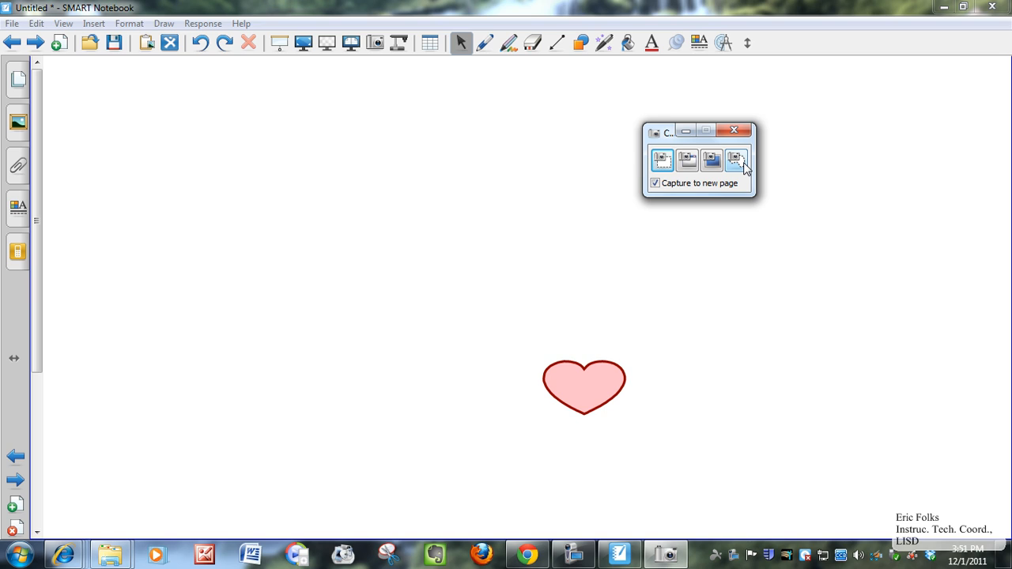
{"action": "left_click", "coordinate": [663, 161]}
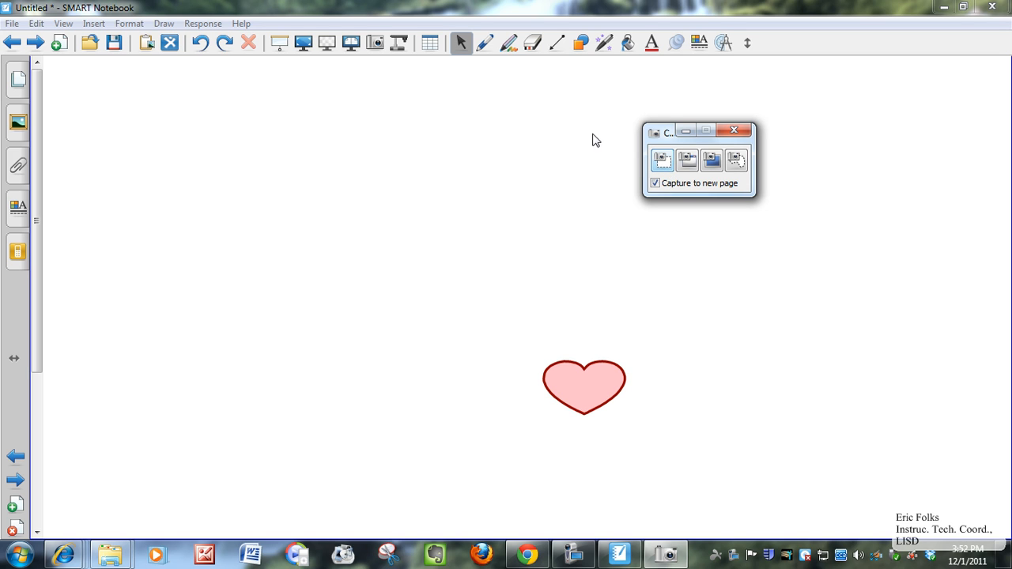
Step: Draw a loose freehand line around the heart with the rainbow Creative Pen
{"action": "left_click", "coordinate": [511, 46]}
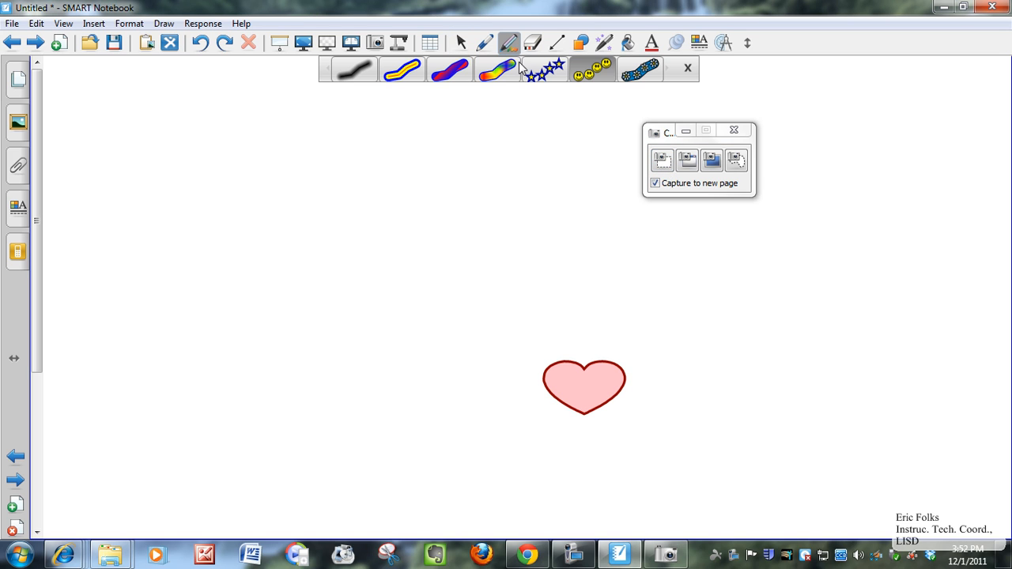
{"action": "left_click", "coordinate": [506, 73]}
{"action": "mouse_move", "coordinate": [585, 336]}
{"action": "left_mouse_down"}
{"action": "mouse_move", "coordinate": [517, 413]}
{"action": "mouse_move", "coordinate": [642, 425]}
{"action": "mouse_move", "coordinate": [673, 305]}
{"action": "mouse_move", "coordinate": [595, 299]}
{"action": "left_mouse_up"}
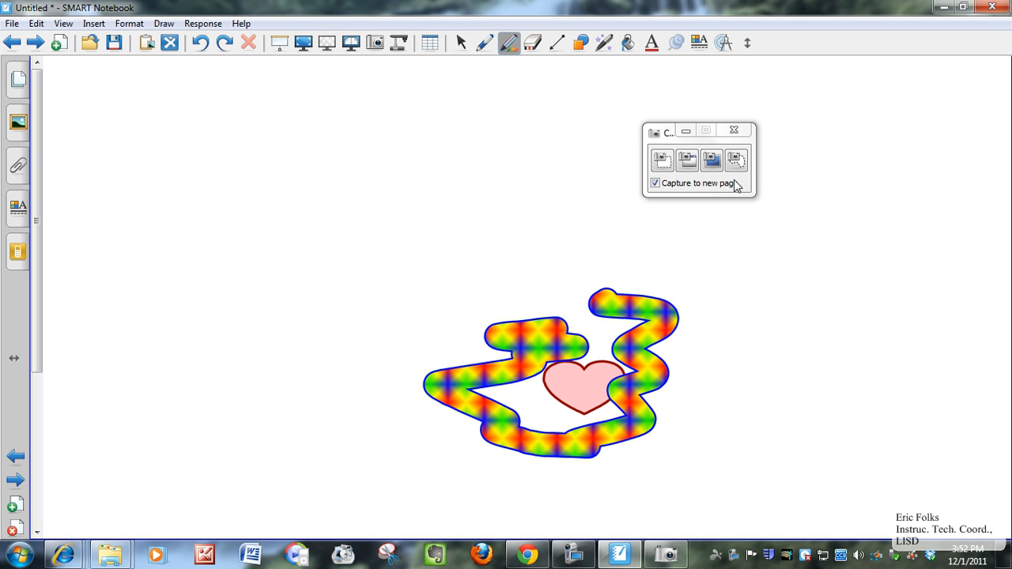
Step: Capture a rectangular area around the heart to a new page and move the captured image toward the page's centre
{"action": "left_click", "coordinate": [664, 161]}
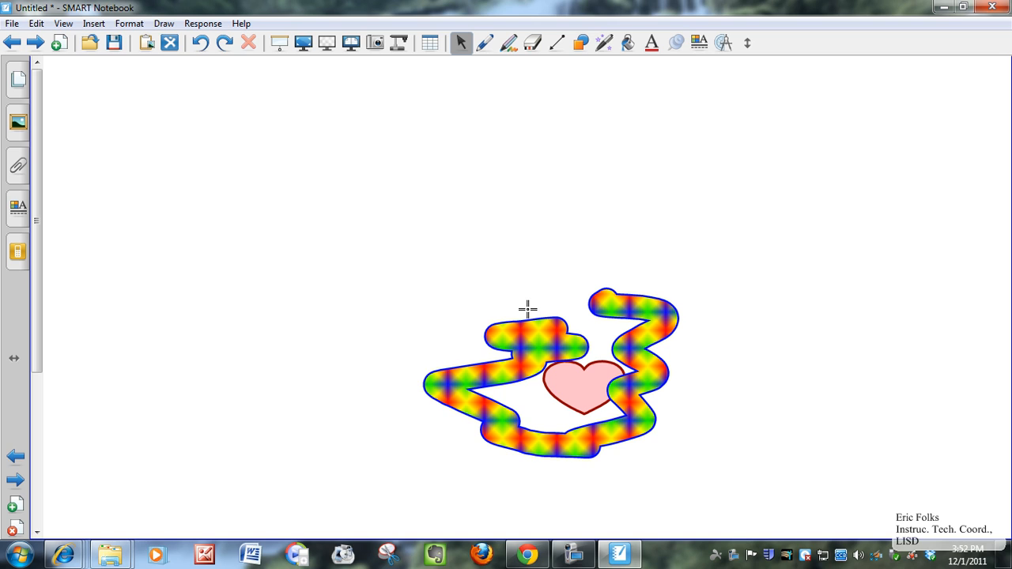
{"action": "left_click_drag", "start_coordinate": [527, 308], "coordinate": [675, 447]}
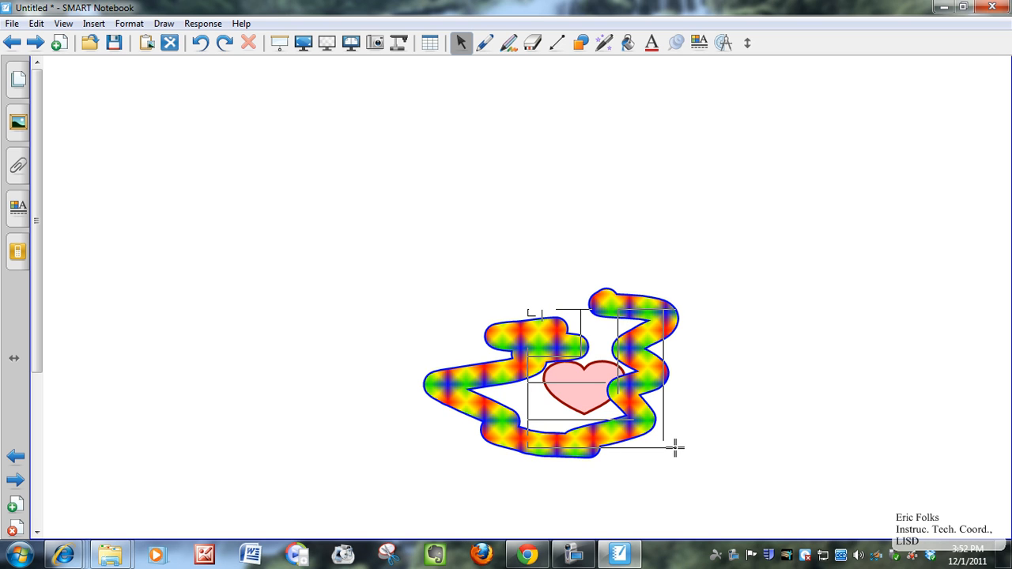
{"action": "left_click_drag", "start_coordinate": [675, 447], "coordinate": [676, 448]}
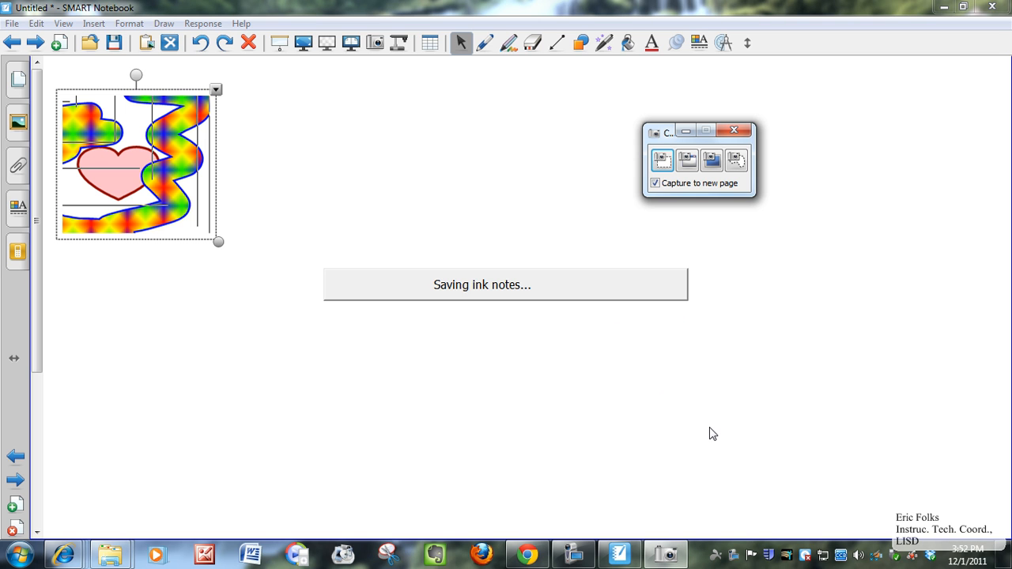
{"action": "left_click_drag", "start_coordinate": [159, 177], "coordinate": [390, 216]}
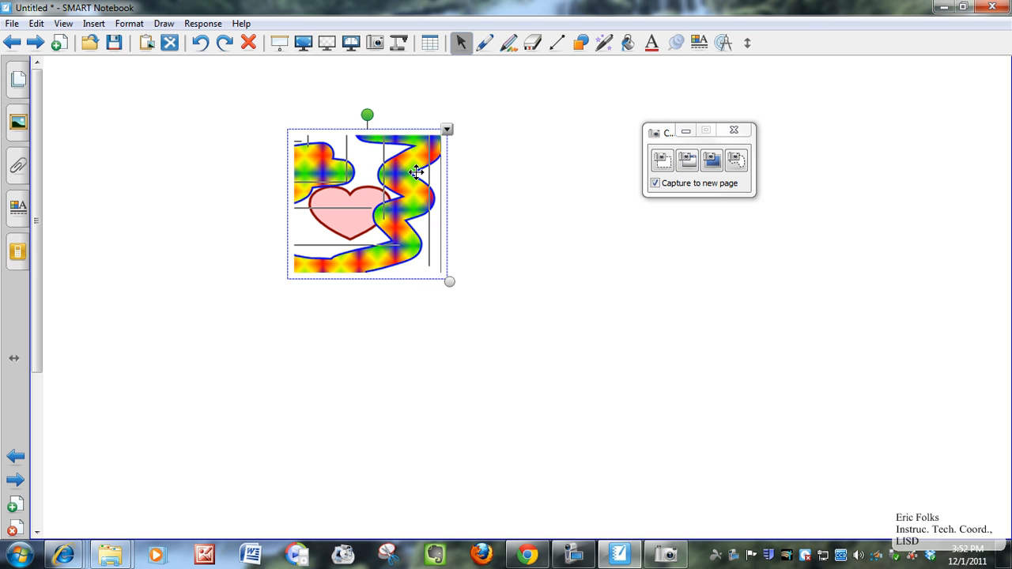
Step: Return to the heart page, capture a second rectangular area of the drawing to a new page, and move the image right
{"action": "left_click", "coordinate": [14, 44]}
{"action": "left_click", "coordinate": [661, 163]}
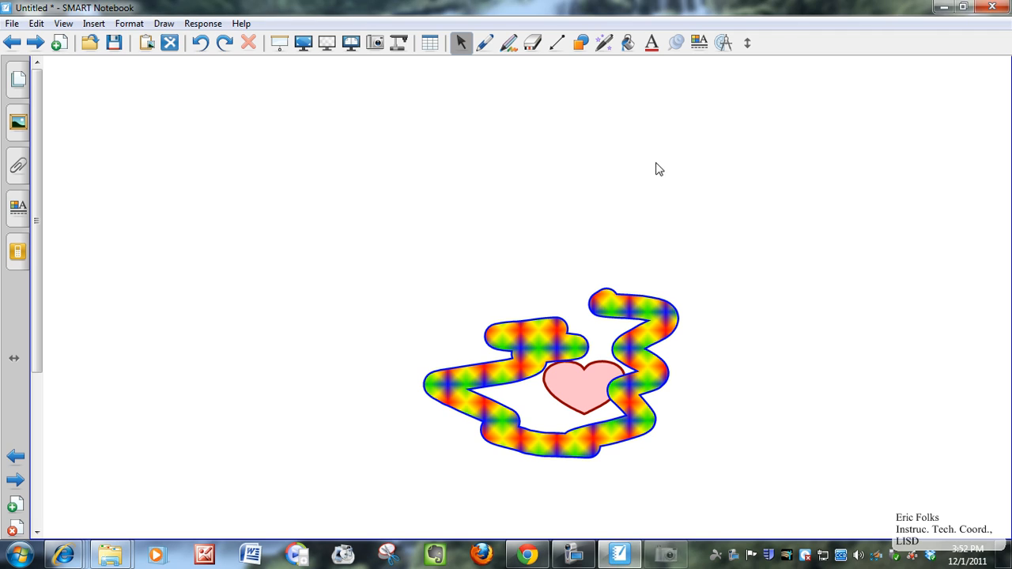
{"action": "left_click_drag", "start_coordinate": [617, 423], "coordinate": [695, 465]}
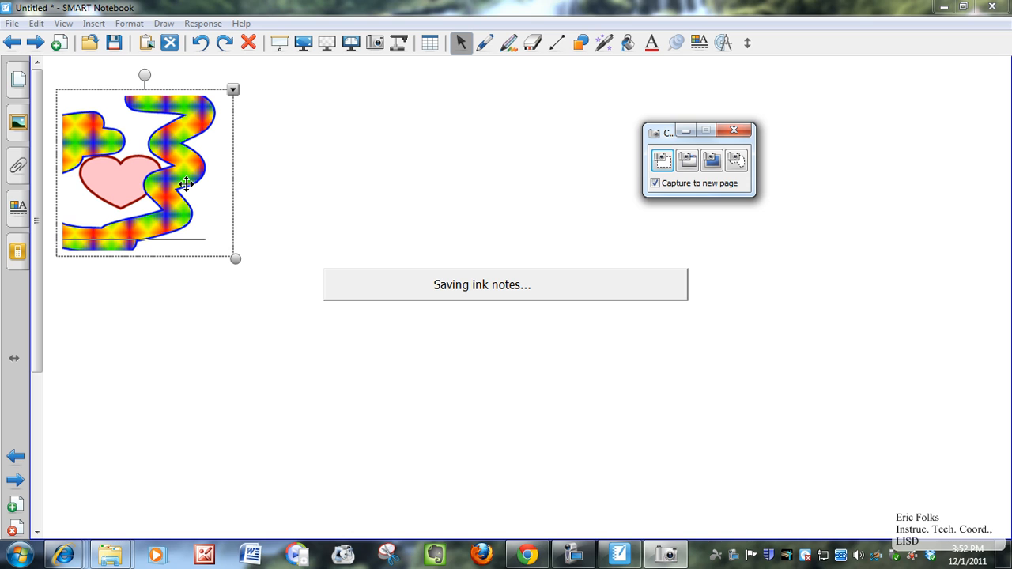
{"action": "left_click_drag", "start_coordinate": [180, 185], "coordinate": [378, 213]}
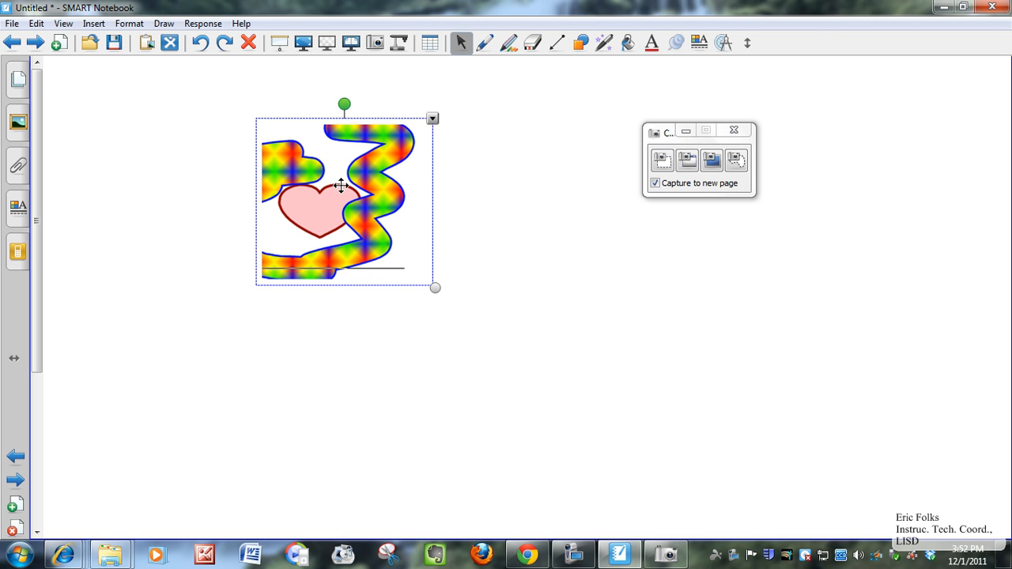
Step: Return to page 2, turn off Capture to new page, and capture the page window area onto the current page
{"action": "left_click", "coordinate": [27, 79]}
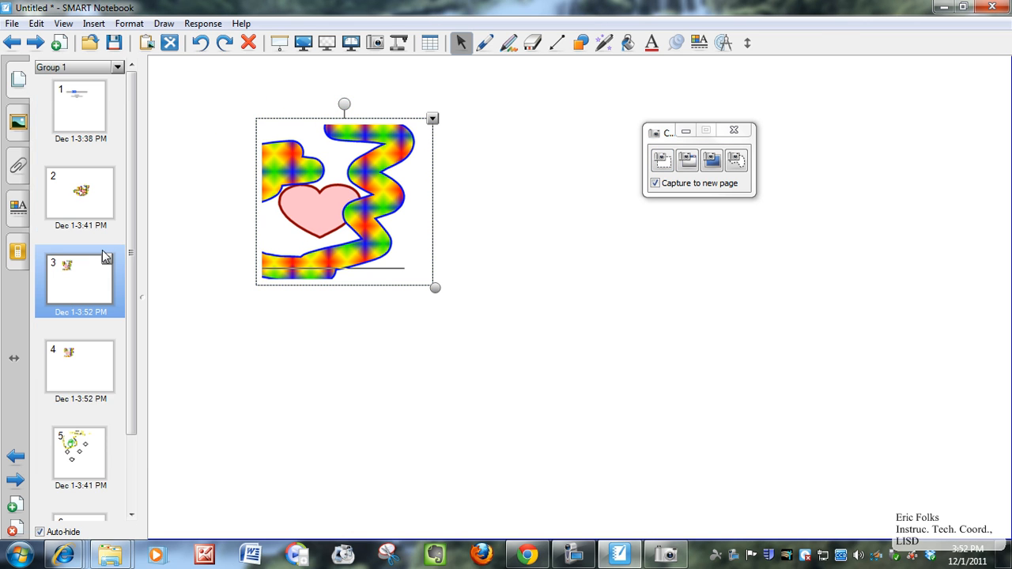
{"action": "left_click", "coordinate": [89, 199]}
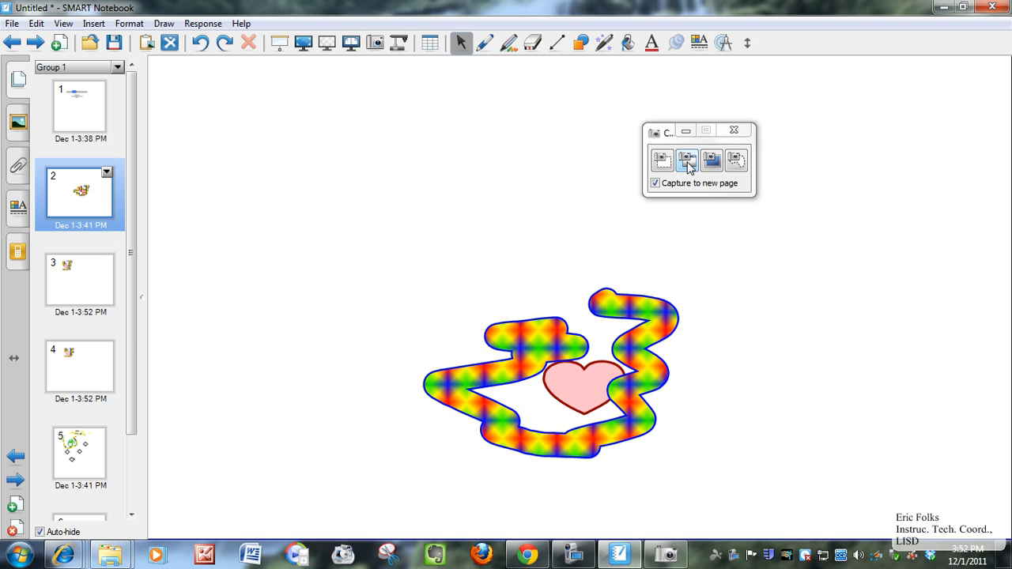
{"action": "left_click", "coordinate": [689, 266]}
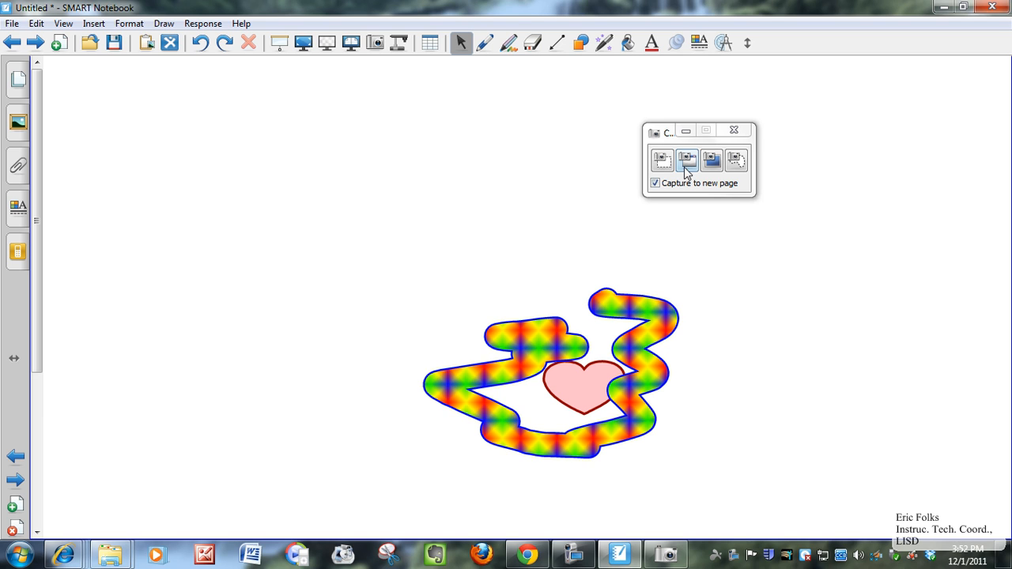
{"action": "left_click", "coordinate": [690, 180]}
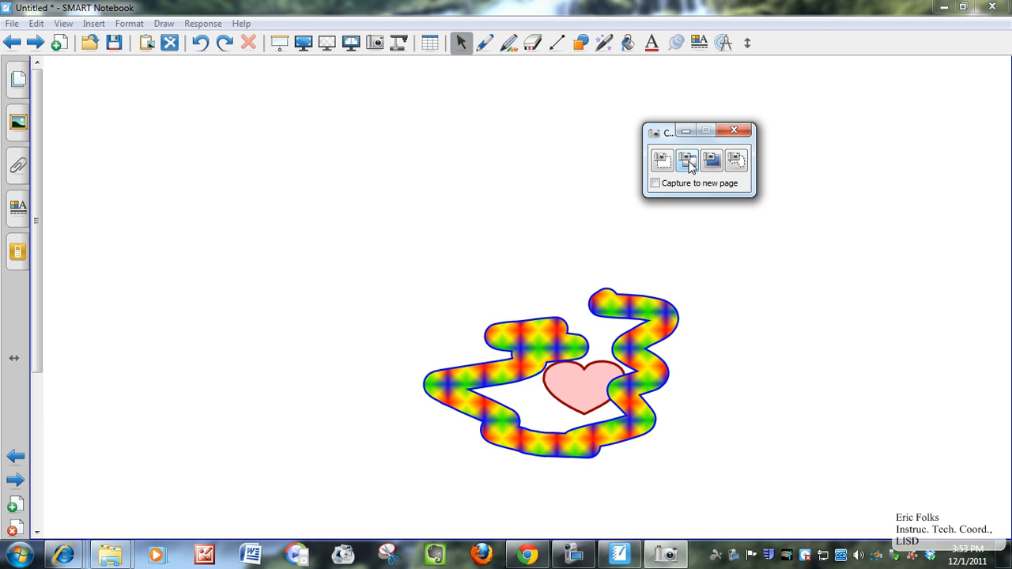
{"action": "left_click", "coordinate": [687, 161]}
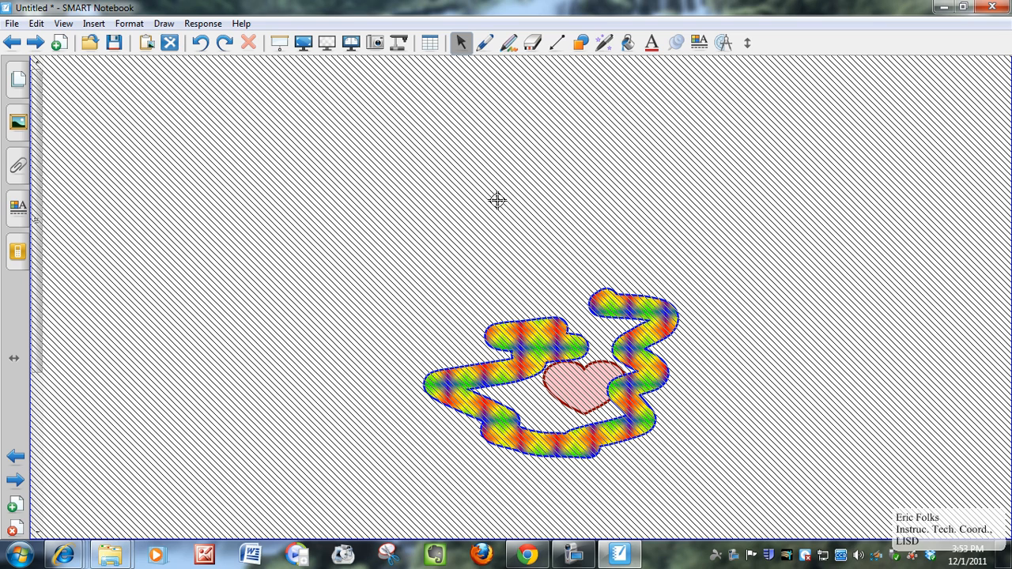
{"action": "left_click", "coordinate": [486, 196]}
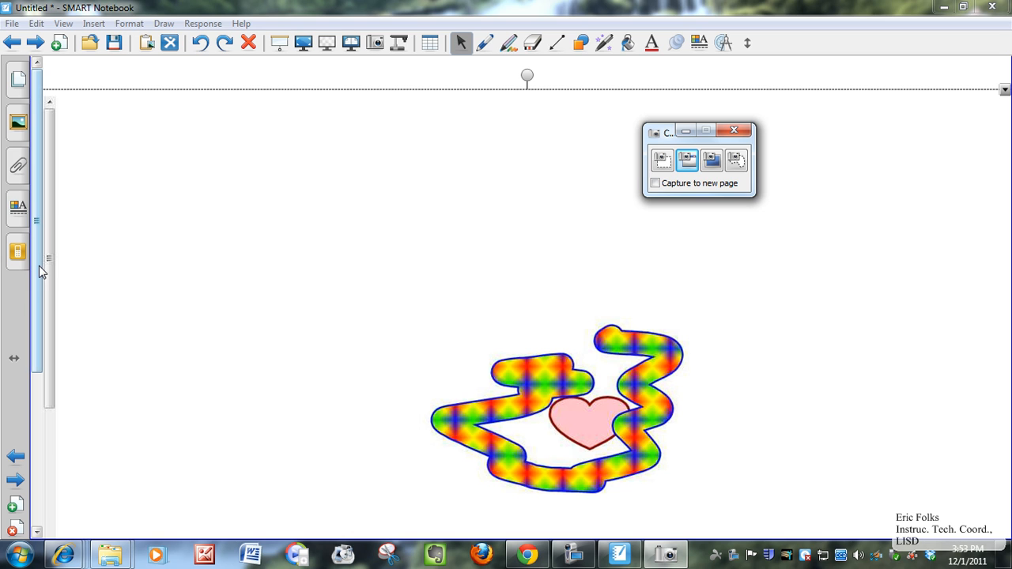
Step: Shrink the captured window image and position it over the lower part of the original heart drawing
{"action": "mouse_move", "coordinate": [35, 273]}
{"action": "left_mouse_down"}
{"action": "mouse_move", "coordinate": [37, 425]}
{"action": "mouse_move", "coordinate": [36, 380]}
{"action": "left_mouse_up"}
{"action": "mouse_move", "coordinate": [606, 262]}
{"action": "left_mouse_down"}
{"action": "mouse_move", "coordinate": [552, 262]}
{"action": "mouse_move", "coordinate": [486, 239]}
{"action": "left_mouse_up"}
{"action": "left_click_drag", "start_coordinate": [900, 356], "coordinate": [508, 204]}
{"action": "mouse_move", "coordinate": [300, 95]}
{"action": "left_mouse_down"}
{"action": "mouse_move", "coordinate": [390, 324]}
{"action": "mouse_move", "coordinate": [583, 479]}
{"action": "mouse_move", "coordinate": [726, 519]}
{"action": "mouse_move", "coordinate": [699, 472]}
{"action": "left_mouse_up"}
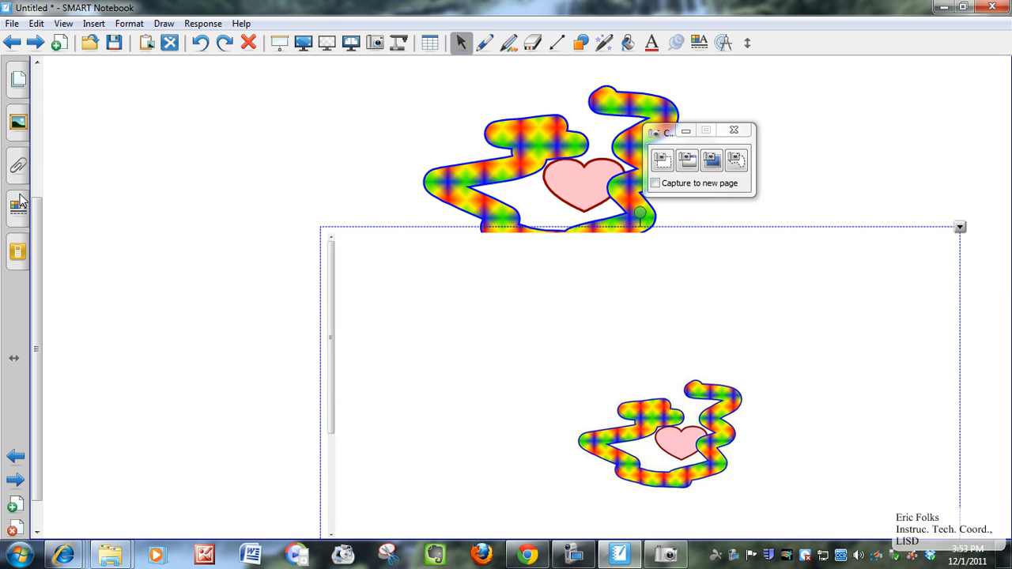
Step: Move the captured window image up the page, tilt it slightly clockwise, and shrink it above and to the left of the heart drawing
{"action": "left_click_drag", "start_coordinate": [35, 220], "coordinate": [34, 95]}
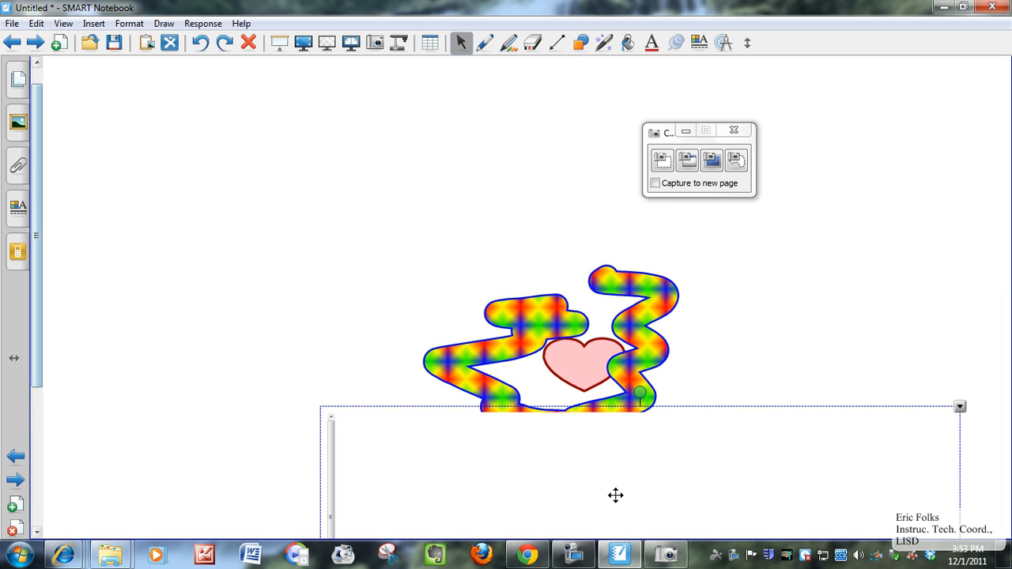
{"action": "left_click_drag", "start_coordinate": [617, 451], "coordinate": [400, 177]}
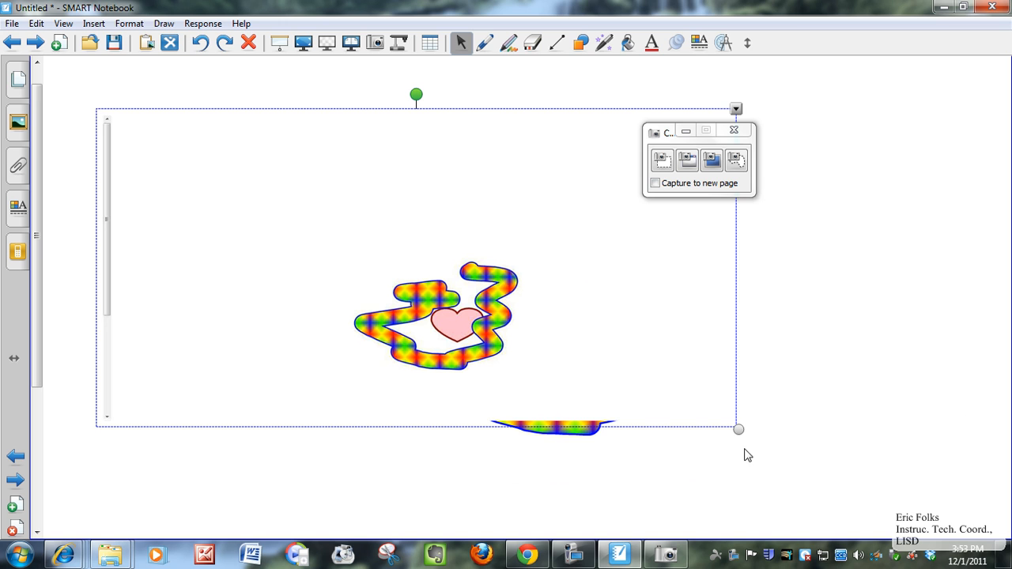
{"action": "left_click_drag", "start_coordinate": [414, 95], "coordinate": [355, 111]}
{"action": "left_click_drag", "start_coordinate": [441, 180], "coordinate": [474, 203]}
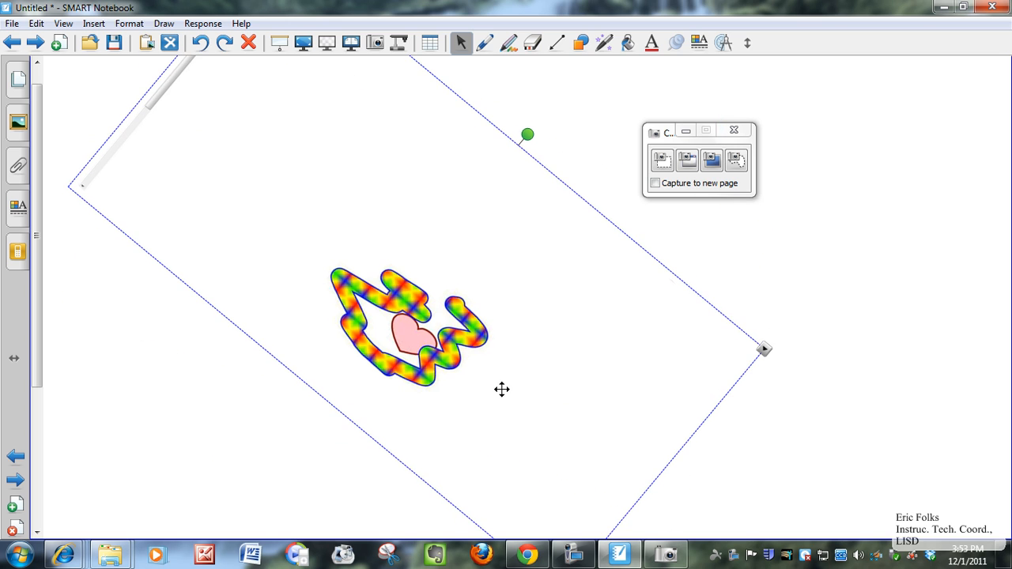
{"action": "left_click_drag", "start_coordinate": [528, 135], "coordinate": [434, 124]}
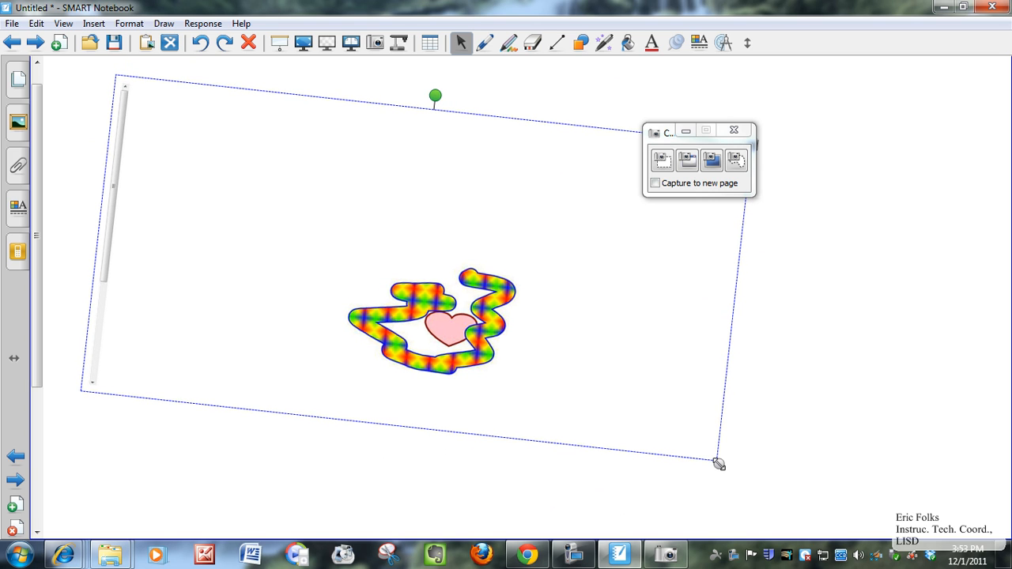
{"action": "mouse_move", "coordinate": [686, 443]}
{"action": "left_mouse_down"}
{"action": "mouse_move", "coordinate": [544, 336]}
{"action": "mouse_move", "coordinate": [431, 276]}
{"action": "left_mouse_up"}
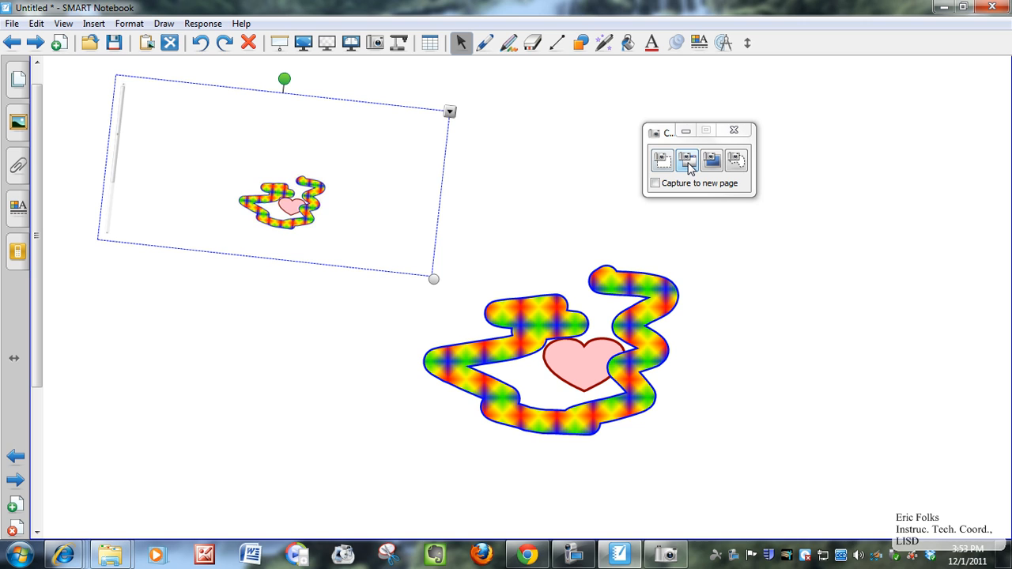
Step: Turn on Capture to new page and capture the full screen with All Displays selected
{"action": "left_click", "coordinate": [688, 164]}
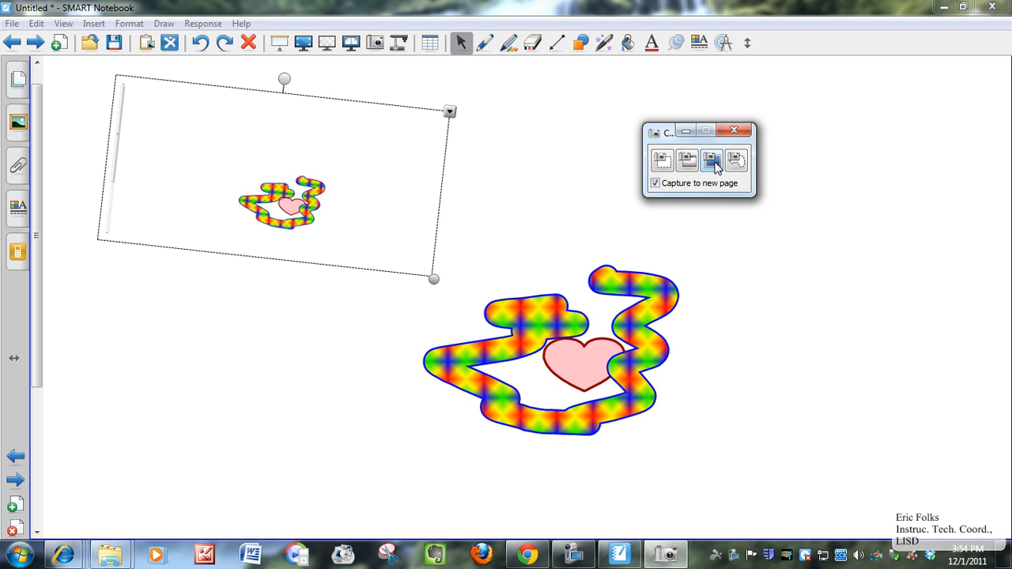
{"action": "left_click", "coordinate": [714, 163]}
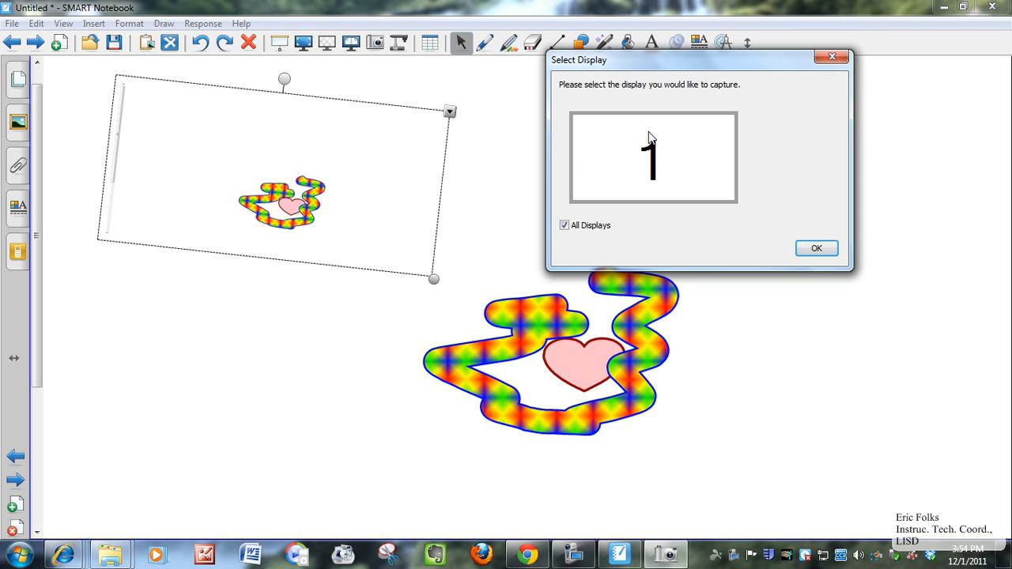
{"action": "left_click", "coordinate": [816, 250]}
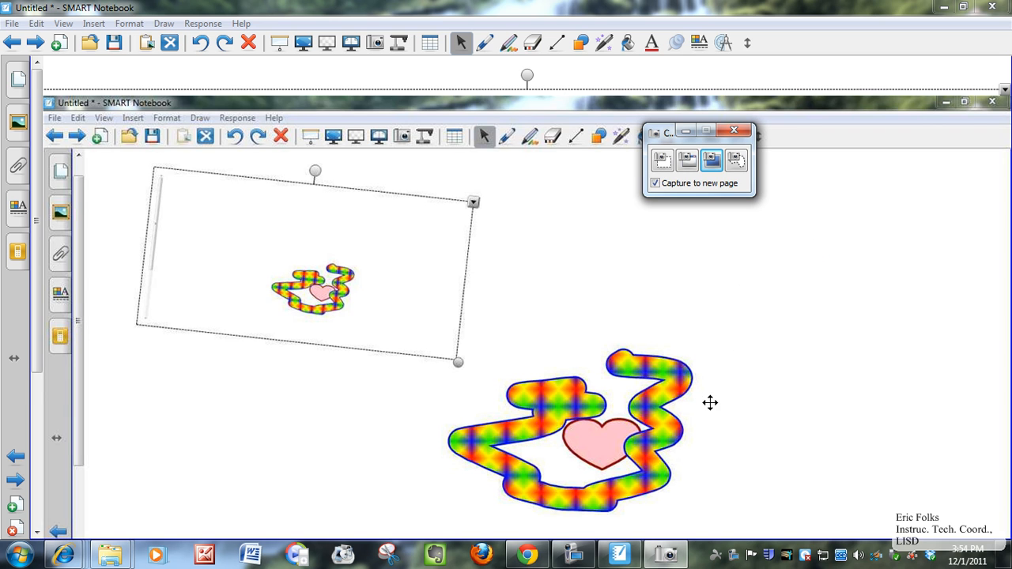
Step: Shrink the full-screen capture to fit the page and move it toward the upper middle of the page
{"action": "left_click_drag", "start_coordinate": [627, 421], "coordinate": [570, 287]}
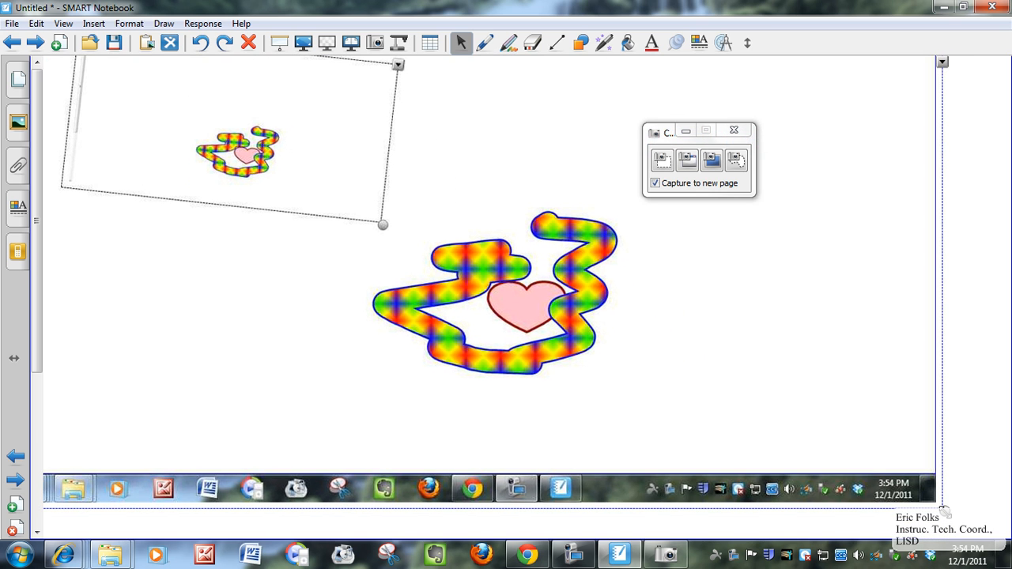
{"action": "left_click_drag", "start_coordinate": [872, 456], "coordinate": [611, 305]}
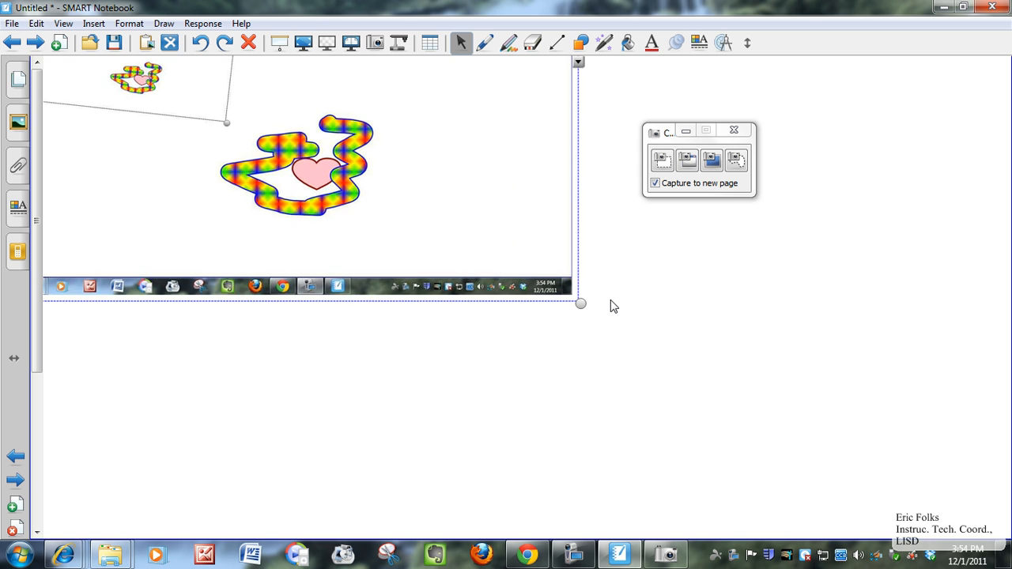
{"action": "left_click_drag", "start_coordinate": [282, 139], "coordinate": [534, 324]}
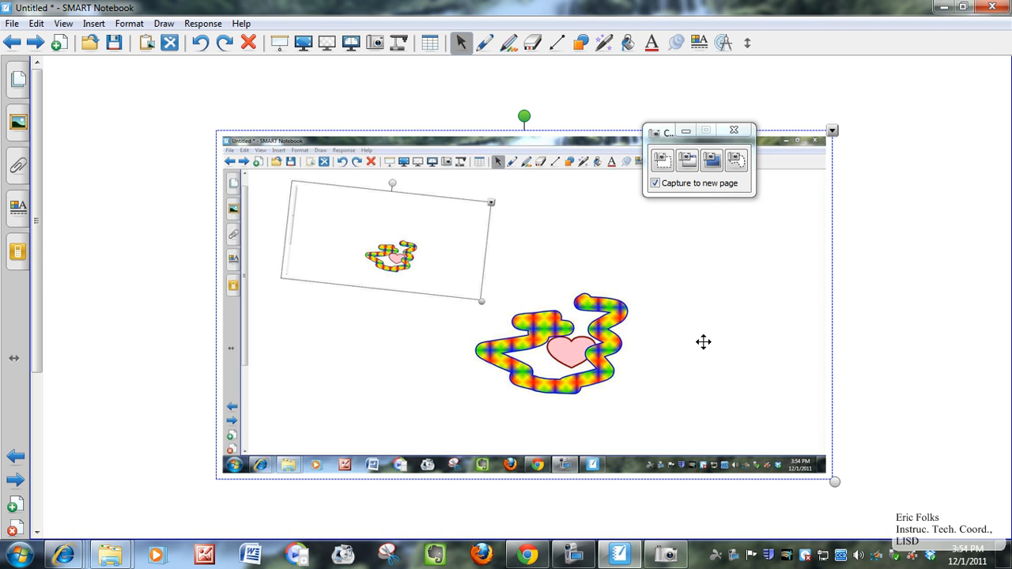
{"action": "left_click_drag", "start_coordinate": [529, 318], "coordinate": [434, 265]}
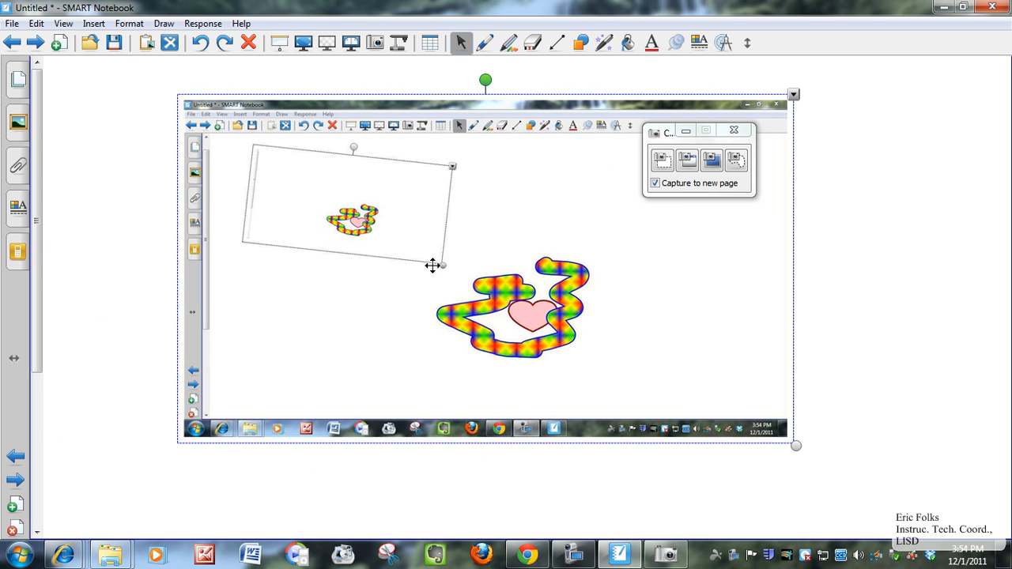
Step: Page back to the title page, return to the heart page, and minimize the Notebook window to reveal the desktop
{"action": "left_click", "coordinate": [12, 43]}
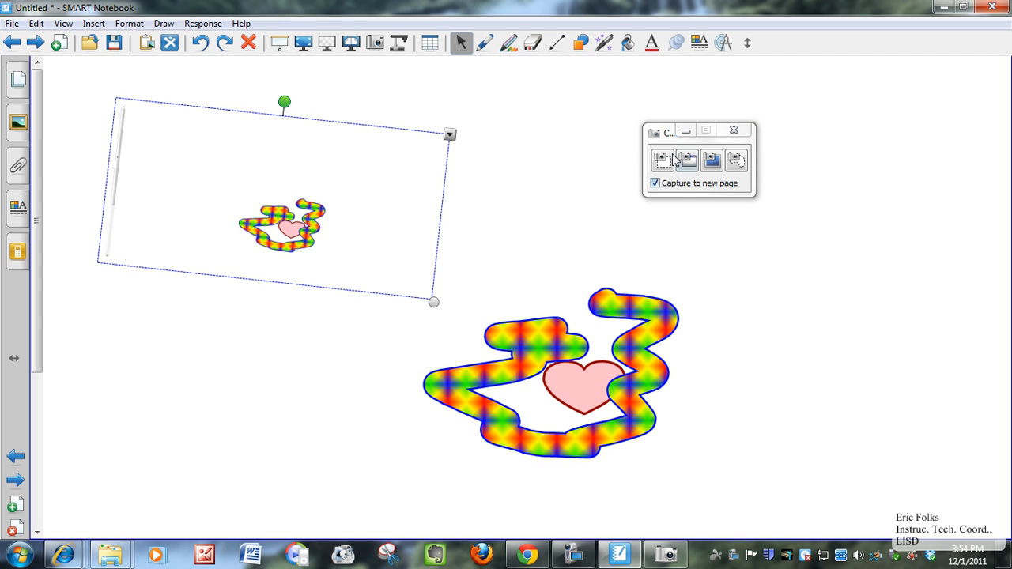
{"action": "left_click", "coordinate": [12, 45]}
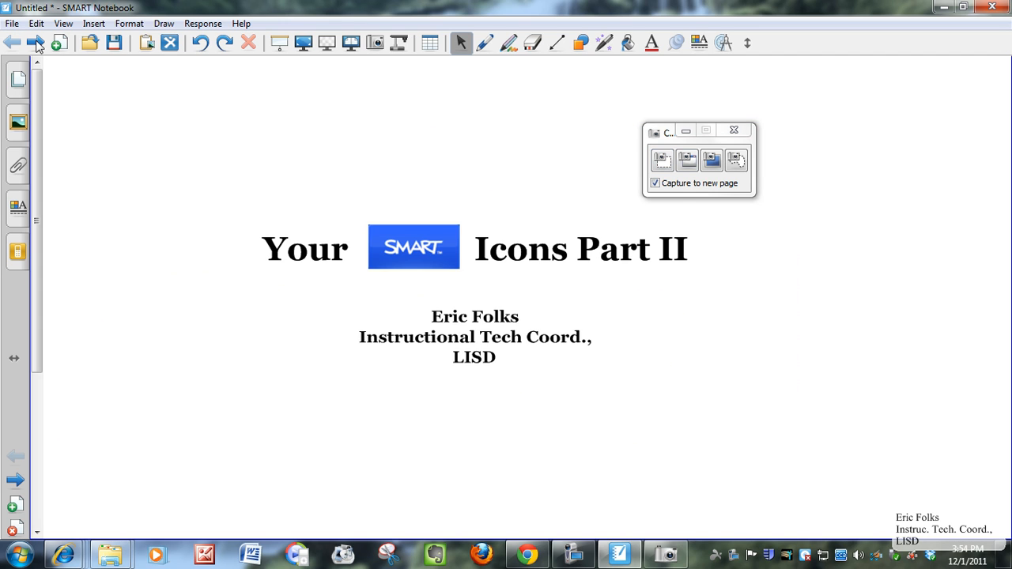
{"action": "left_click", "coordinate": [35, 42]}
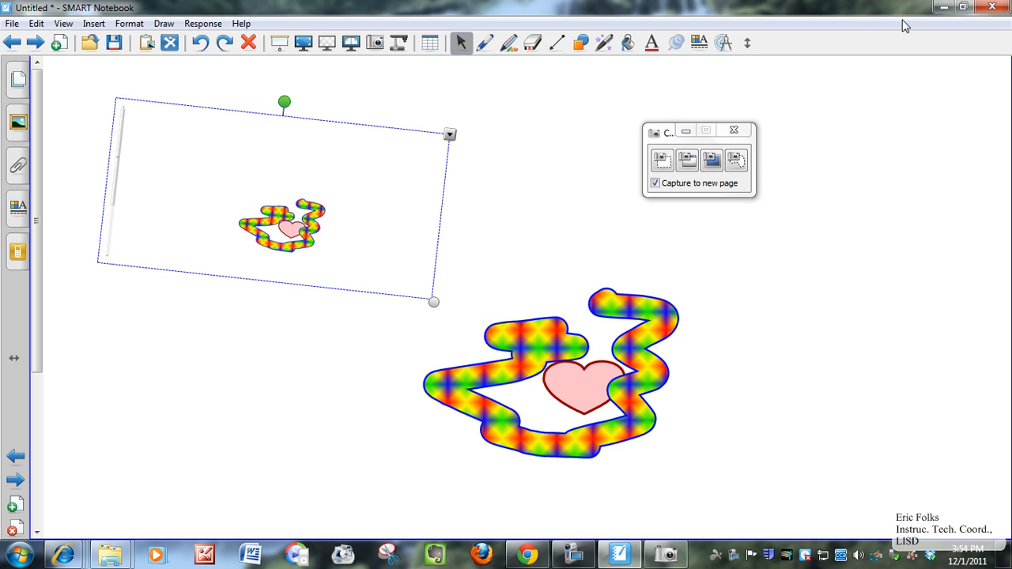
{"action": "left_click", "coordinate": [941, 9]}
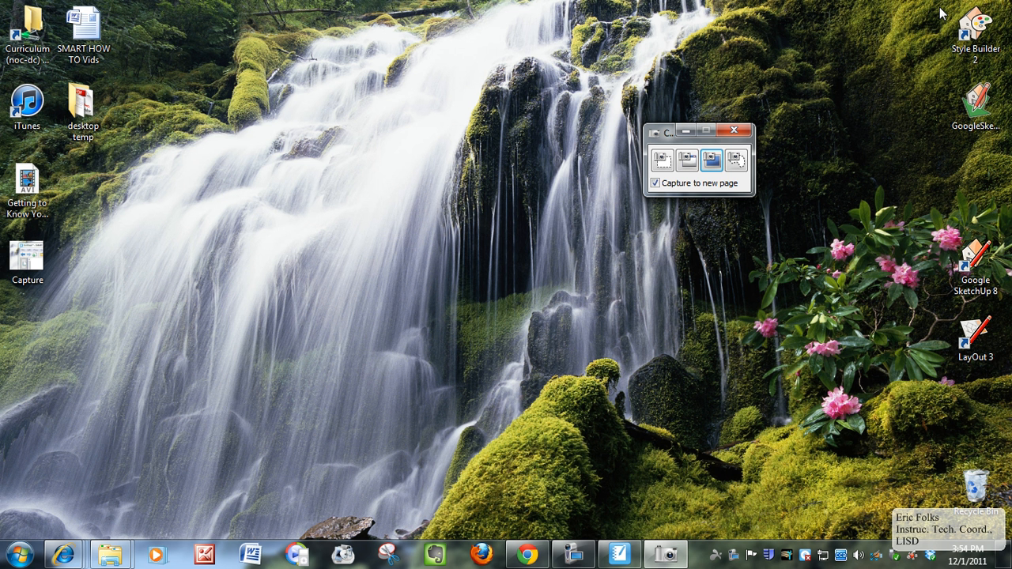
Step: Move the floating Capture toolbar toward the upper-right corner of the desktop
{"action": "left_click", "coordinate": [656, 133]}
{"action": "left_click", "coordinate": [749, 257]}
{"action": "left_click", "coordinate": [660, 132]}
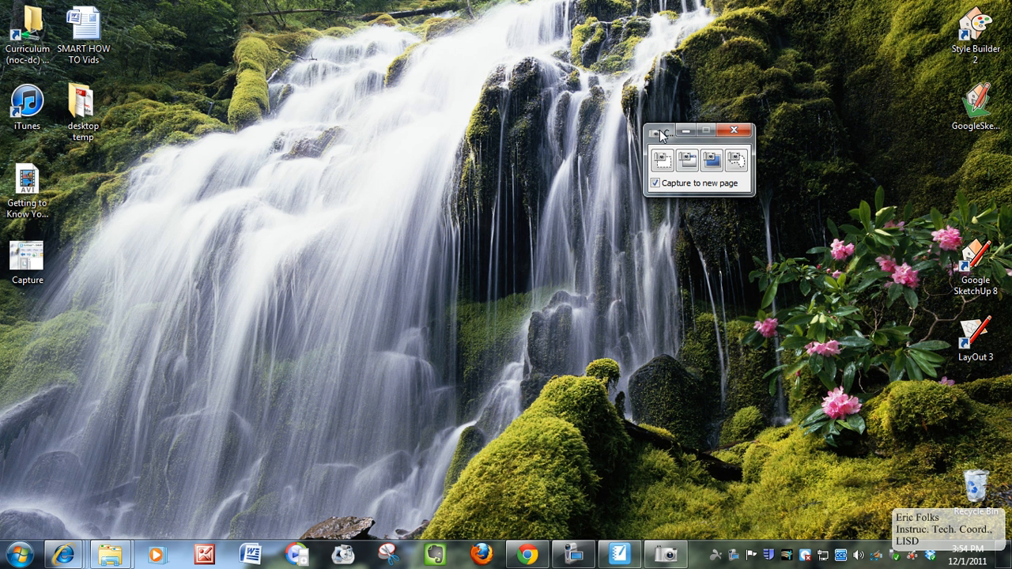
{"action": "left_click", "coordinate": [660, 133]}
{"action": "left_click", "coordinate": [663, 133]}
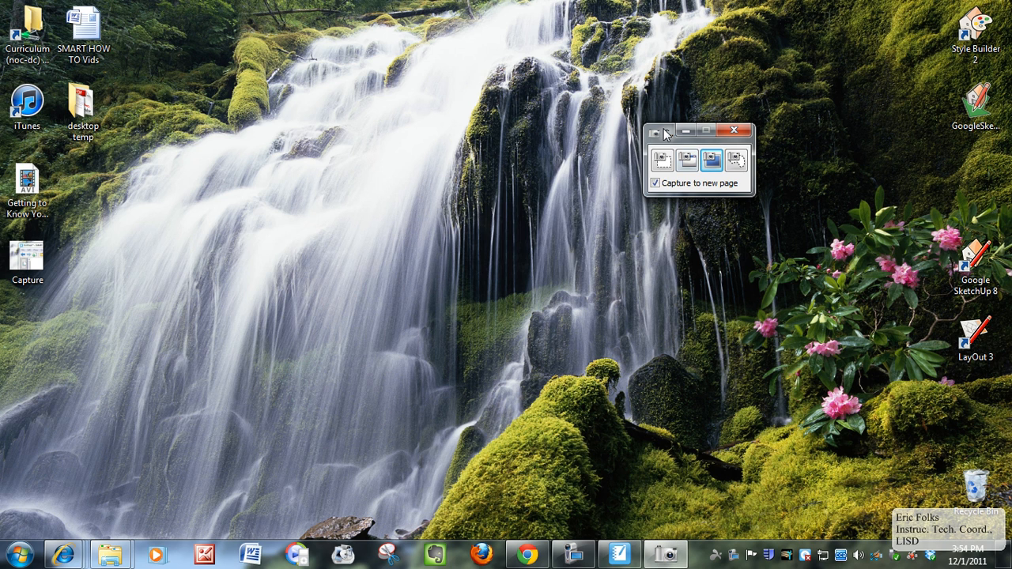
{"action": "left_click_drag", "start_coordinate": [668, 132], "coordinate": [847, 34]}
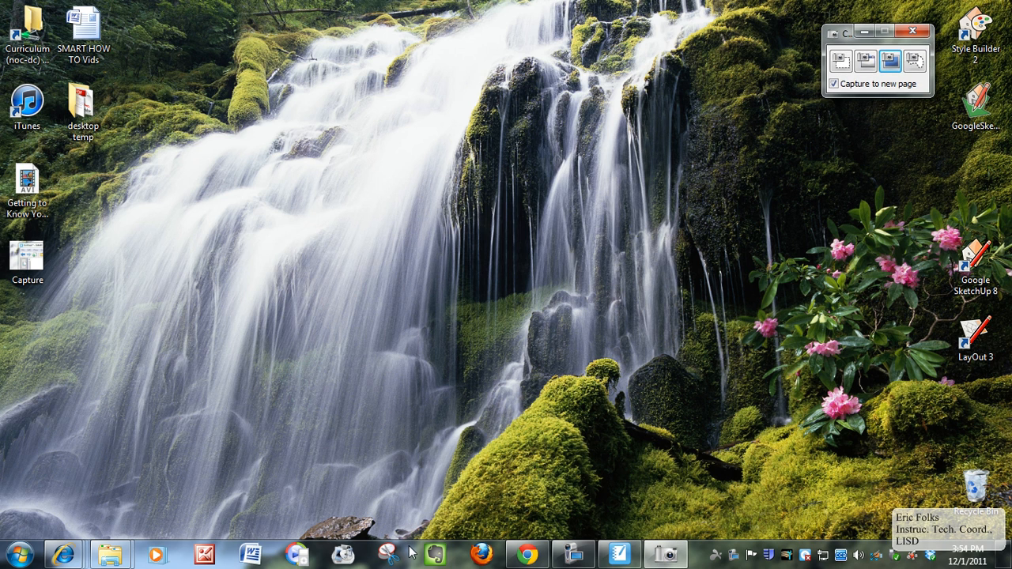
Step: Switch to Chrome, capture the SMART Exchange area around Standards-Correlated Lessons and the Subject selector, and move the image toward the new page's centre
{"action": "left_click", "coordinate": [528, 556]}
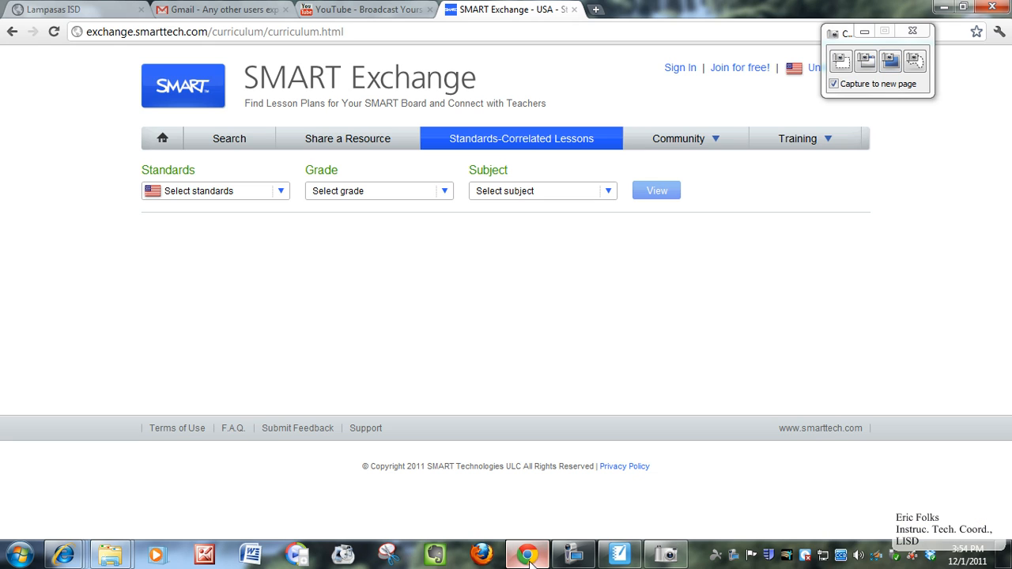
{"action": "left_click", "coordinate": [842, 64]}
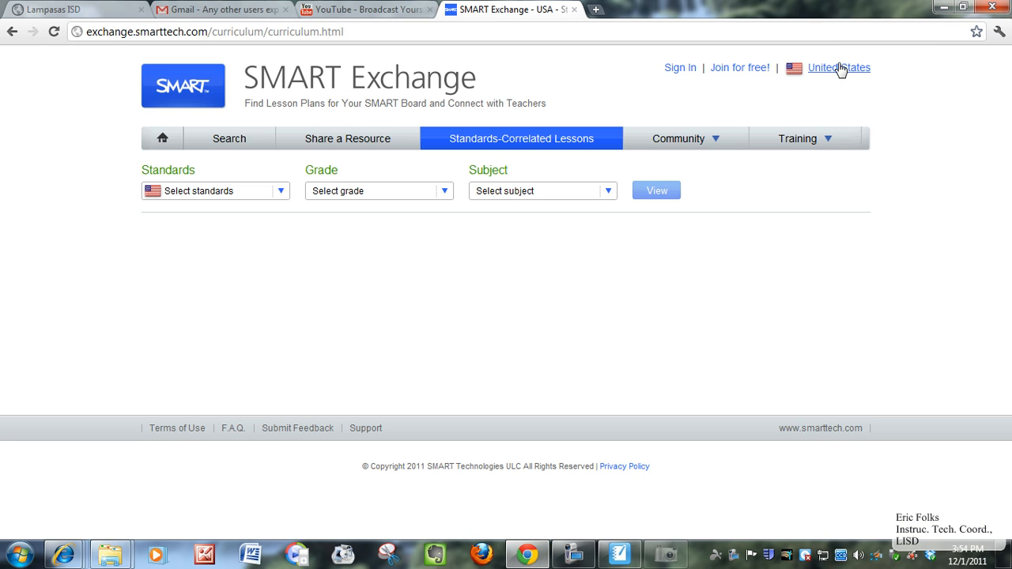
{"action": "left_click_drag", "start_coordinate": [421, 124], "coordinate": [692, 210]}
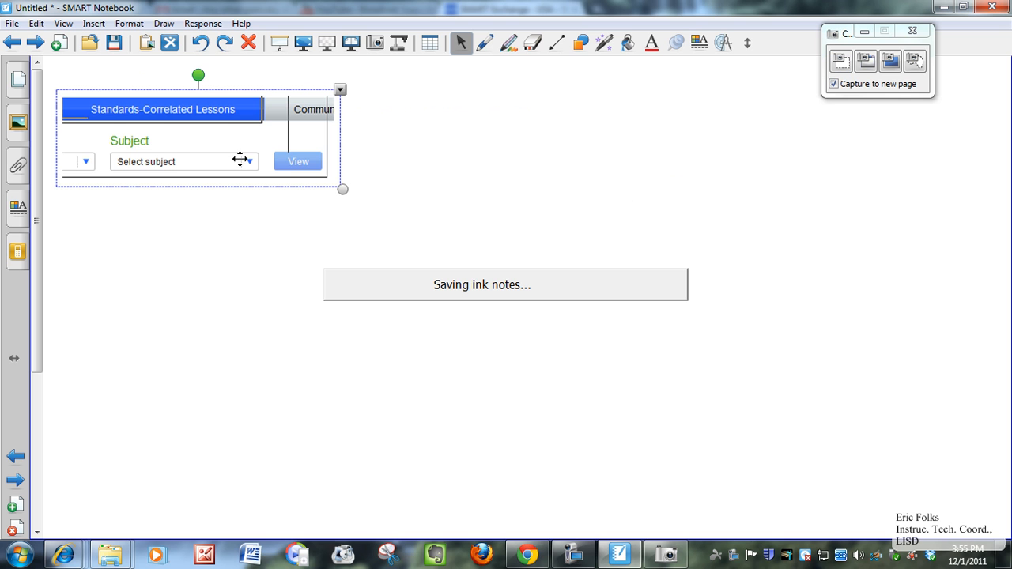
{"action": "left_click_drag", "start_coordinate": [166, 145], "coordinate": [464, 246]}
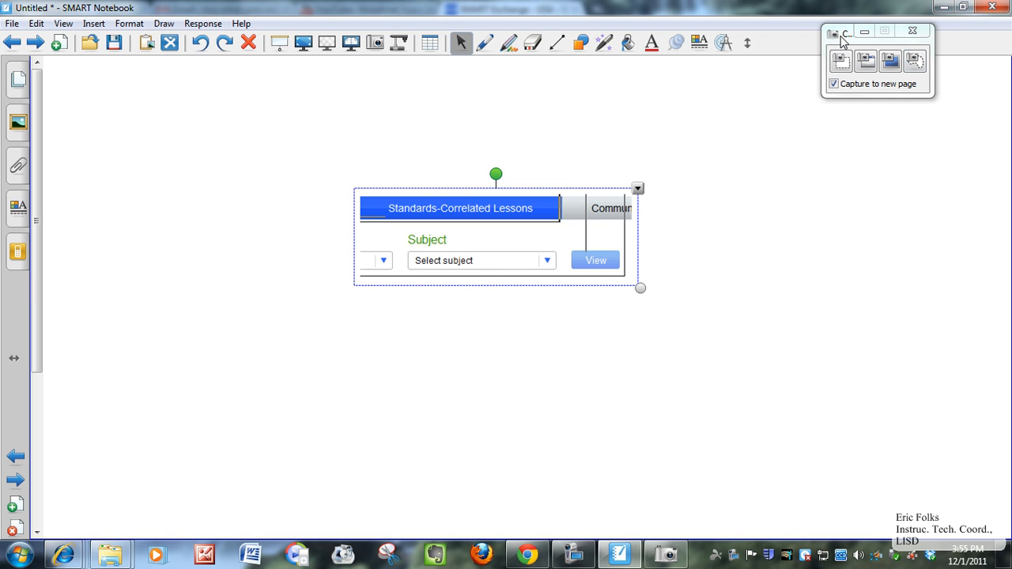
Step: Minimize the Notebook and Chrome windows and open the SMART HOW TO Vids document from the desktop
{"action": "left_click", "coordinate": [944, 8]}
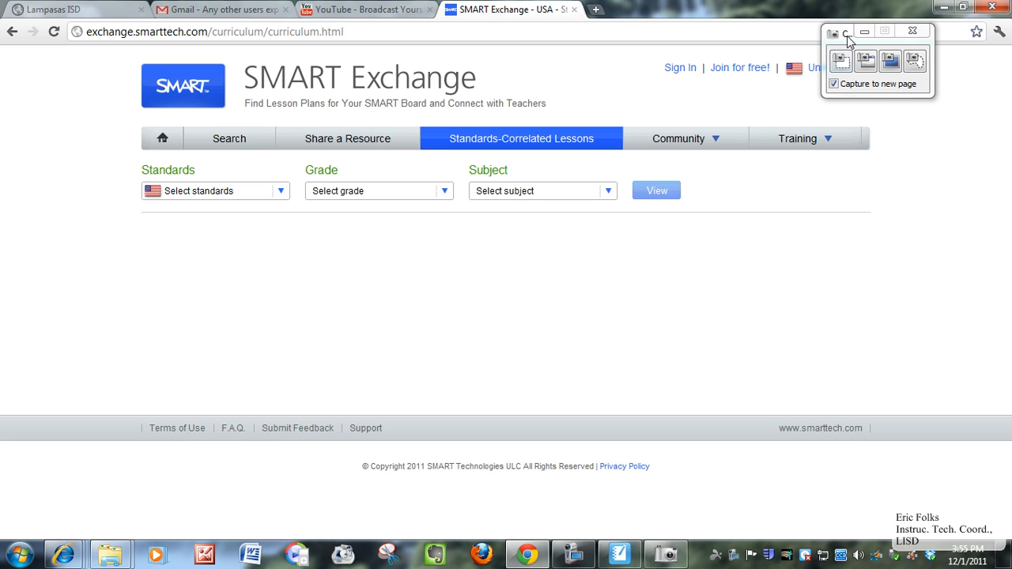
{"action": "left_click", "coordinate": [943, 10]}
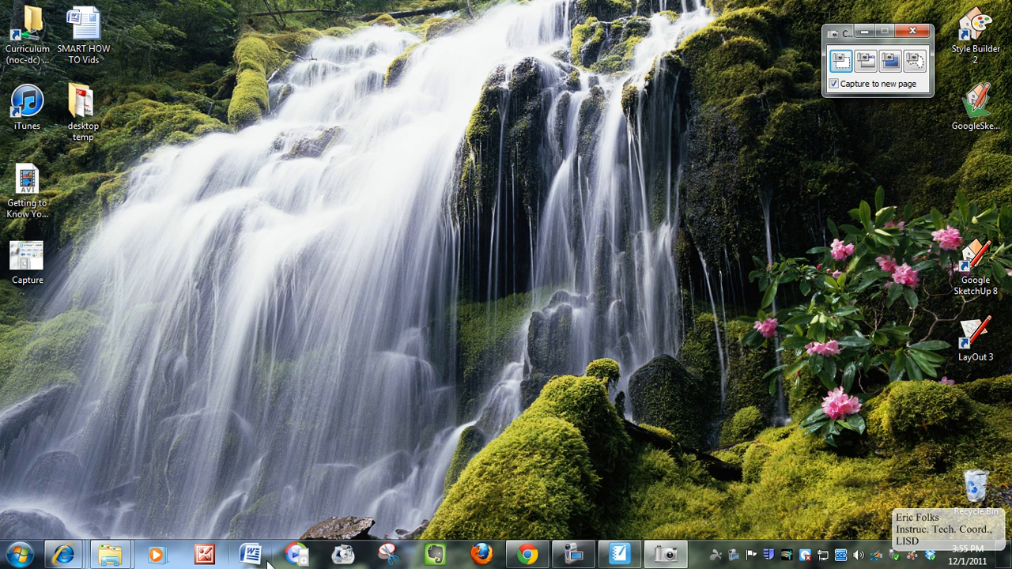
{"action": "double_click", "coordinate": [77, 39]}
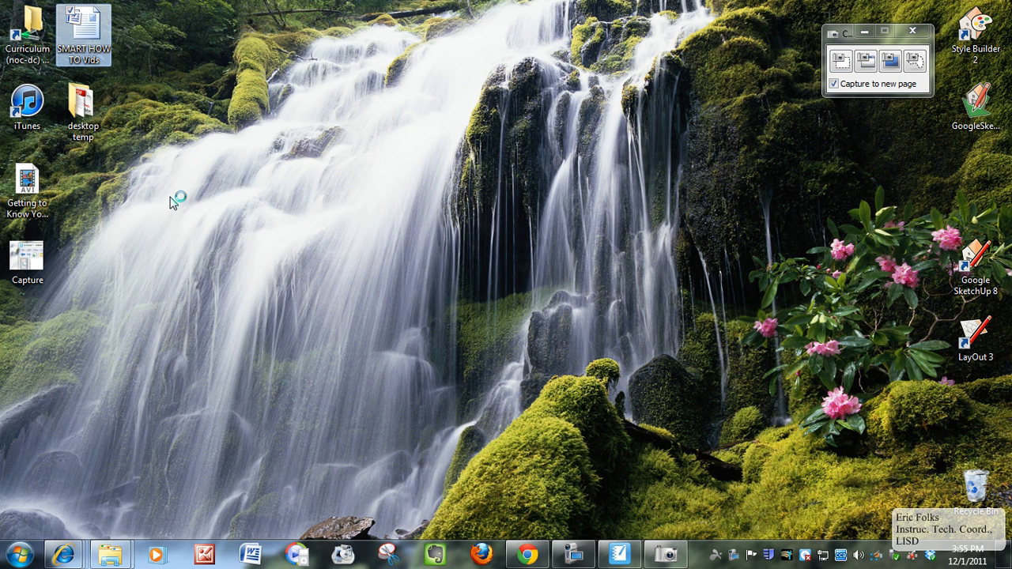
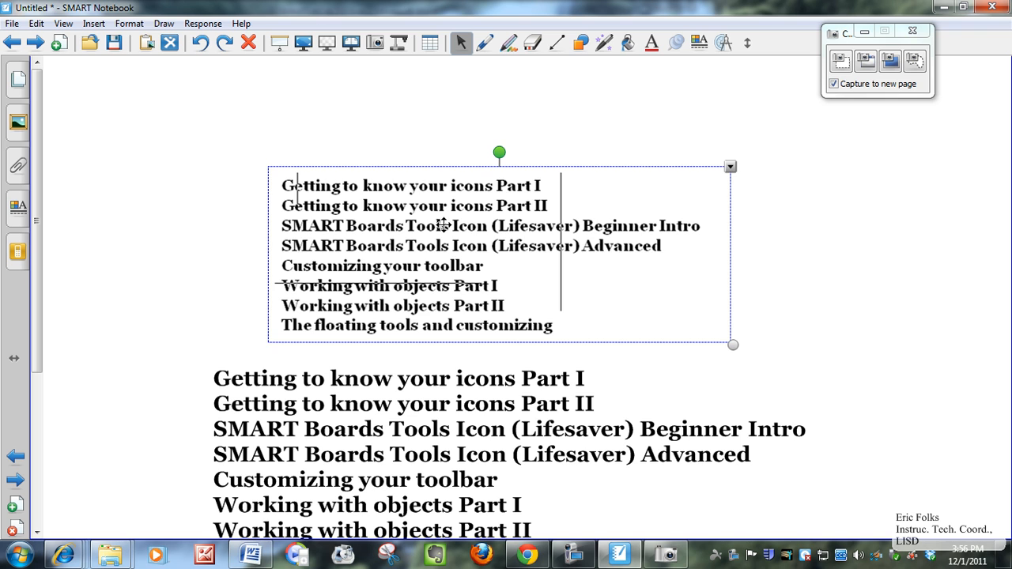
Step: Move the text list near the page top and insert blank lines after the Getting to know your icons Part I and Part II lines
{"action": "left_click_drag", "start_coordinate": [445, 429], "coordinate": [442, 244]}
{"action": "left_click", "coordinate": [444, 244]}
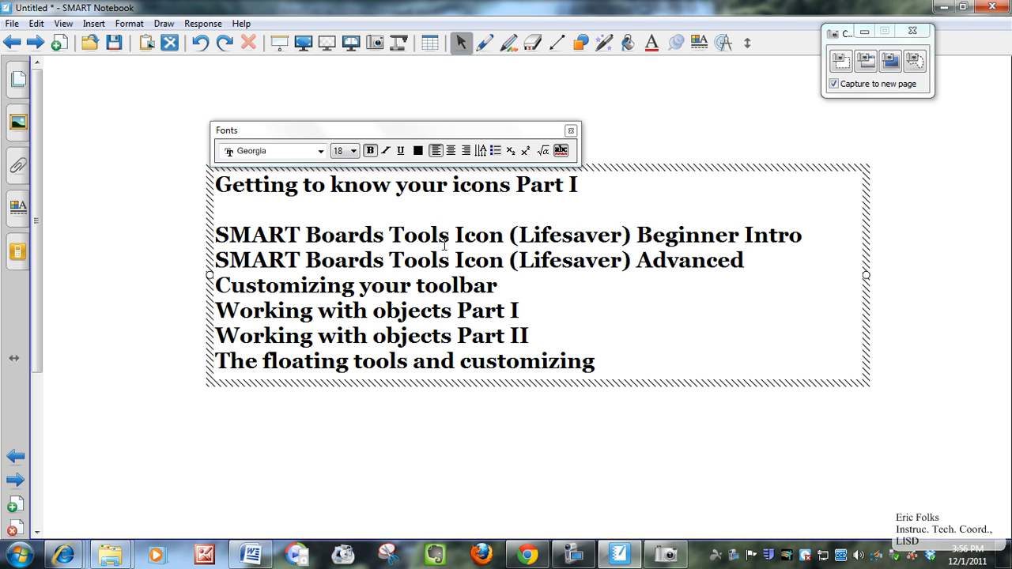
{"action": "left_click", "coordinate": [587, 189]}
{"action": "key", "text": "Return"}
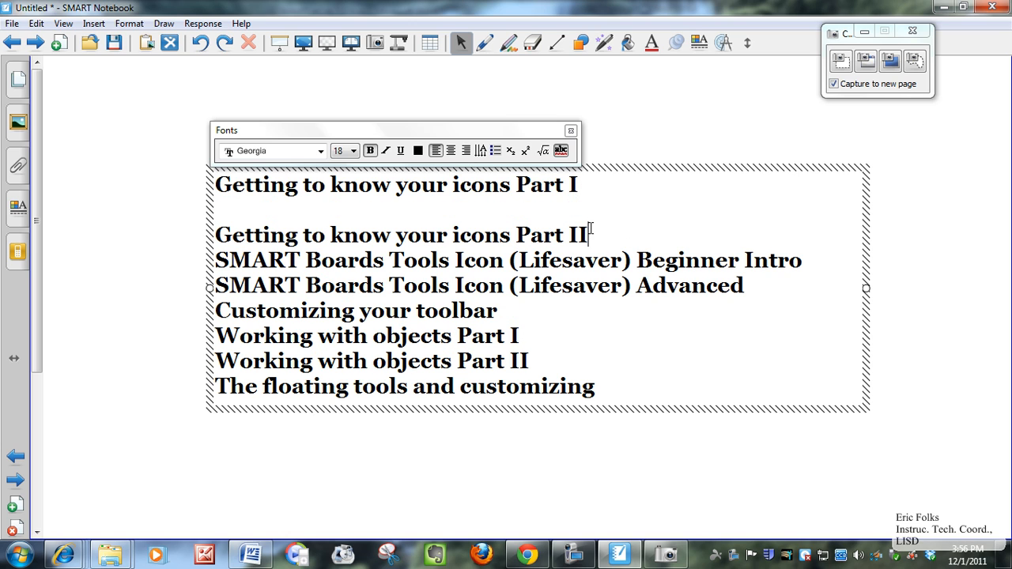
{"action": "key", "text": "Return"}
Step: Delete all the text below the "Getting to know your icons Part I" line, including the blank line
{"action": "left_click_drag", "start_coordinate": [601, 235], "coordinate": [420, 238]}
{"action": "left_click_drag", "start_coordinate": [331, 236], "coordinate": [217, 236]}
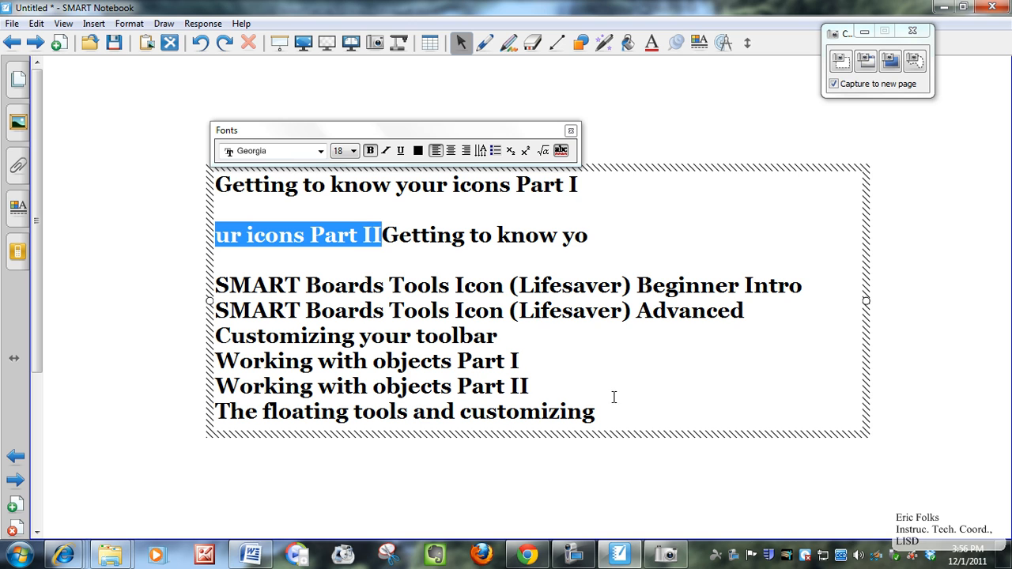
{"action": "left_click_drag", "start_coordinate": [598, 411], "coordinate": [218, 236]}
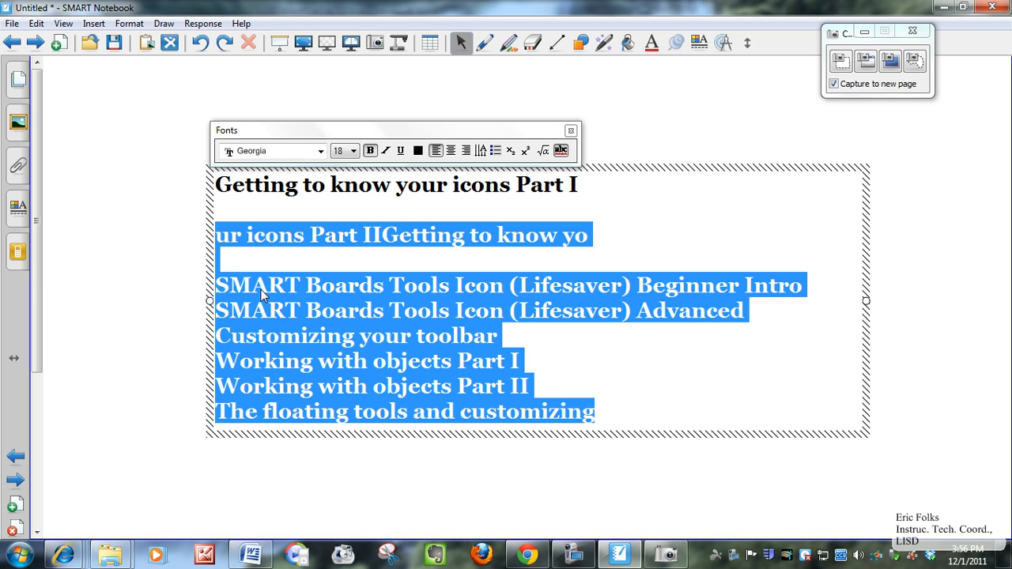
{"action": "key", "text": "Delete"}
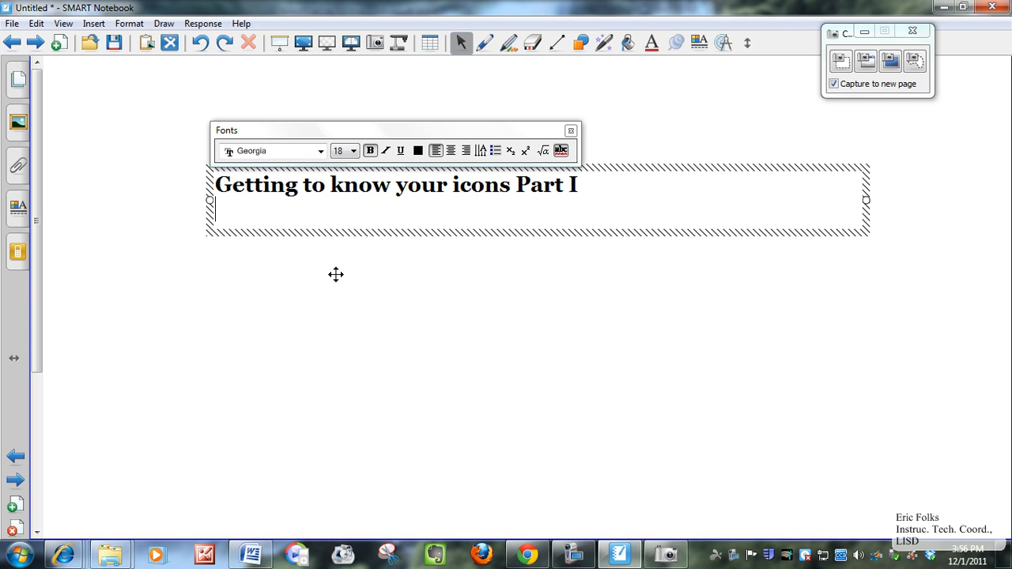
{"action": "key", "text": "BackSpace"}
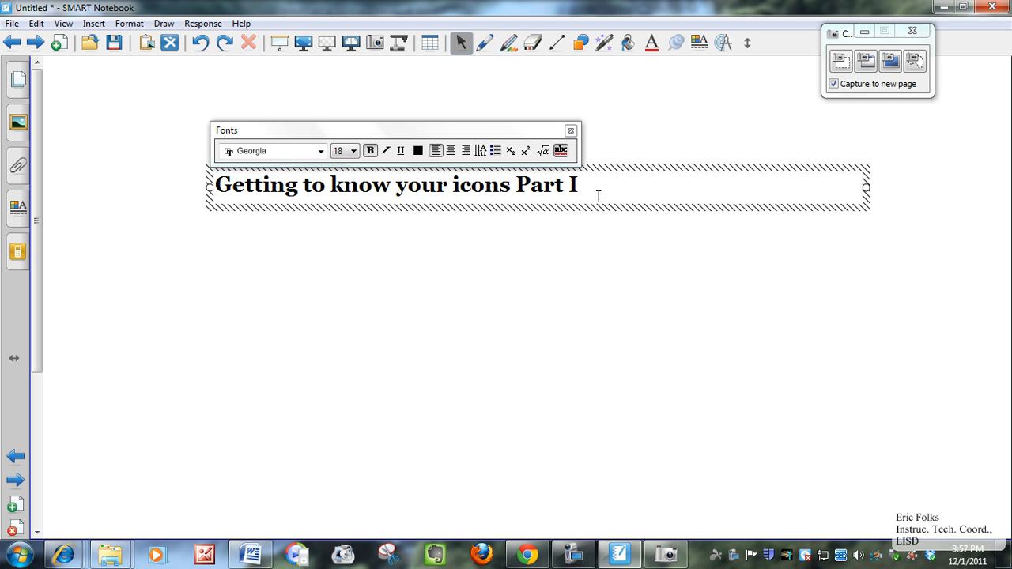
Step: Copy the words "icons Part I" out of the text line as a separate text object below it
{"action": "left_click_drag", "start_coordinate": [595, 186], "coordinate": [453, 187]}
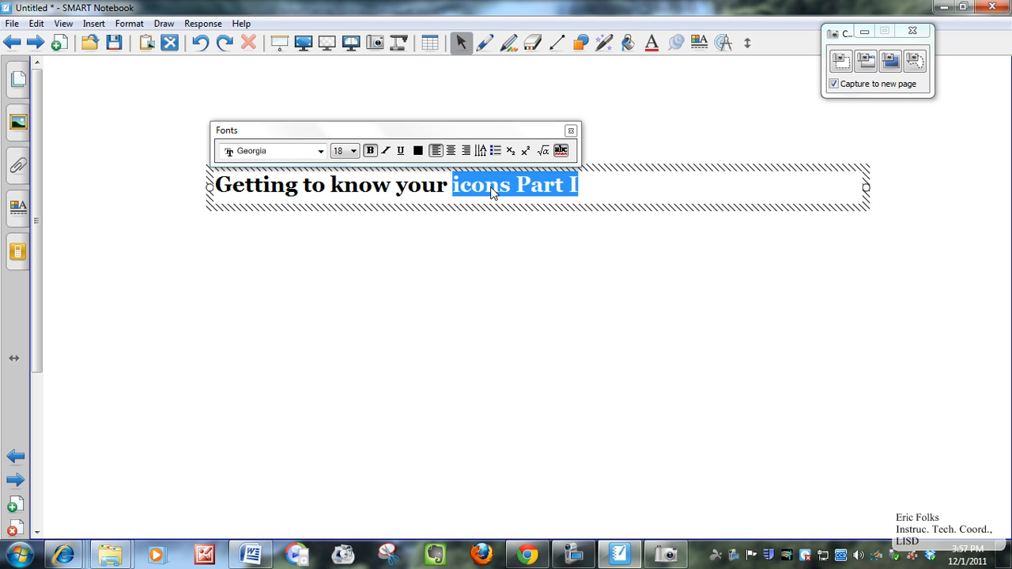
{"action": "left_click_drag", "start_coordinate": [491, 192], "coordinate": [606, 305]}
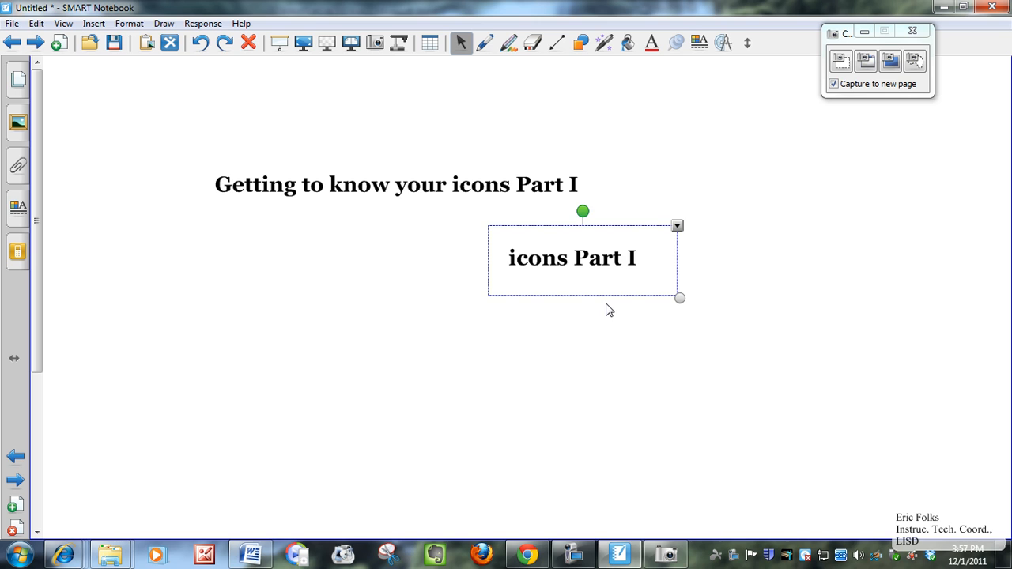
Step: Copy the words "to know" out of the Getting to know your icons Part I line as a separate text object below it
{"action": "double_click", "coordinate": [506, 184]}
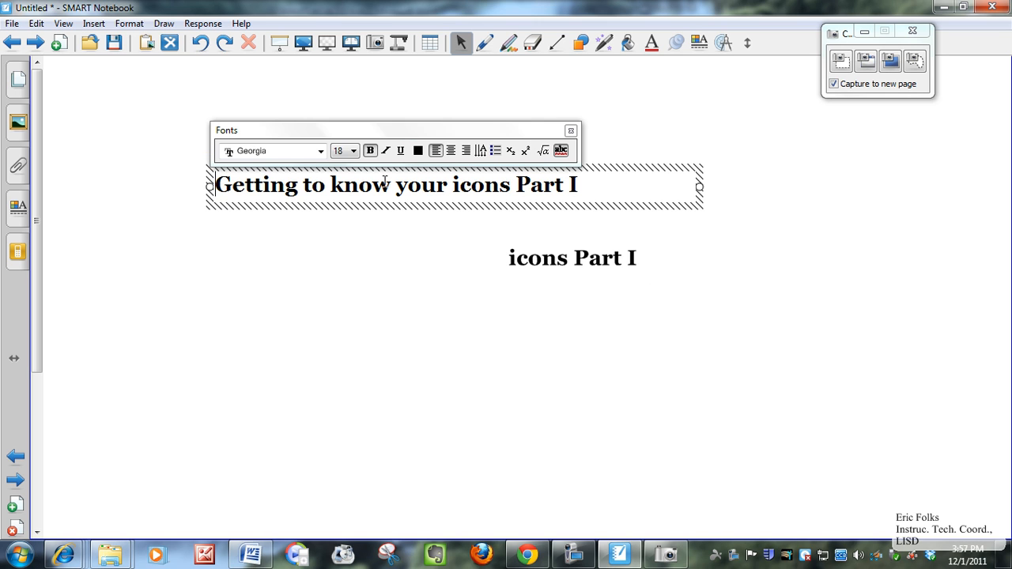
{"action": "left_click_drag", "start_coordinate": [393, 186], "coordinate": [305, 184]}
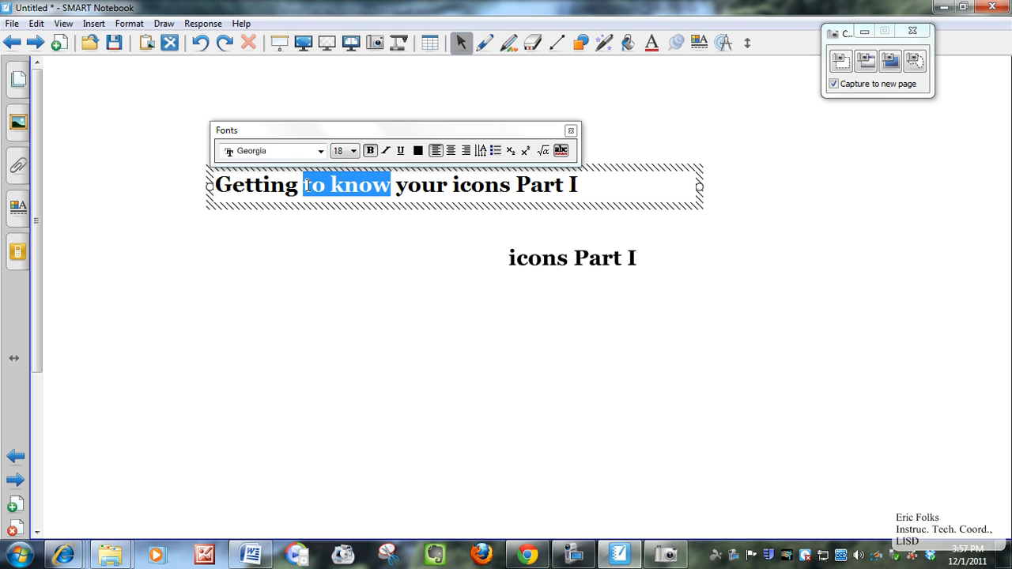
{"action": "left_click_drag", "start_coordinate": [345, 195], "coordinate": [332, 286]}
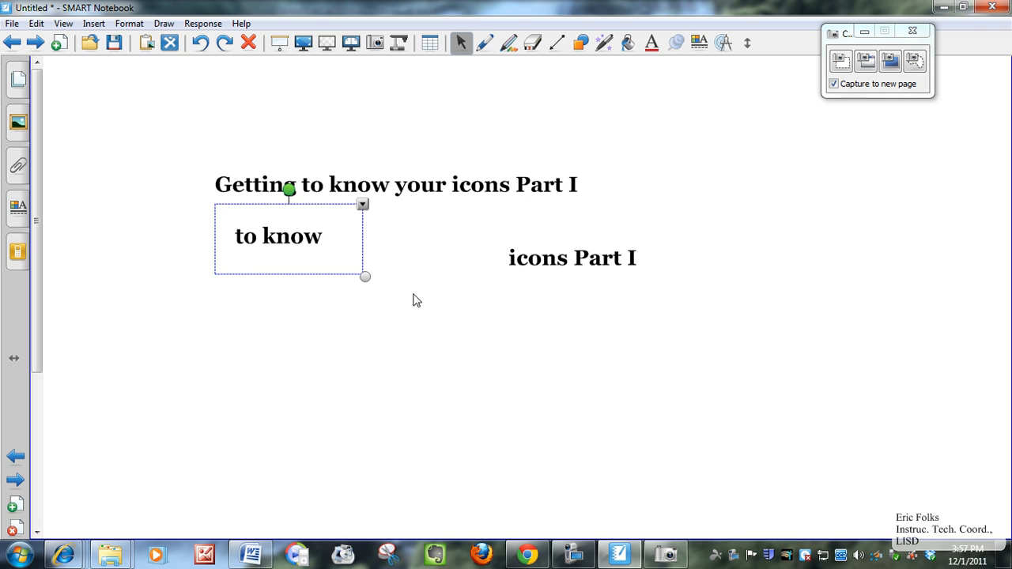
Step: Rearrange the two extracted text objects so that "to know" sits just after "icons Part I" on the same row
{"action": "left_click_drag", "start_coordinate": [579, 263], "coordinate": [485, 253]}
{"action": "left_click_drag", "start_coordinate": [326, 262], "coordinate": [388, 276]}
{"action": "left_click_drag", "start_coordinate": [486, 259], "coordinate": [441, 276]}
{"action": "left_click_drag", "start_coordinate": [346, 261], "coordinate": [633, 267]}
Step: Insert "dfgsdf adsf" between "to" and "know" in the extracted text and widen its box to fit one line
{"action": "double_click", "coordinate": [633, 267]}
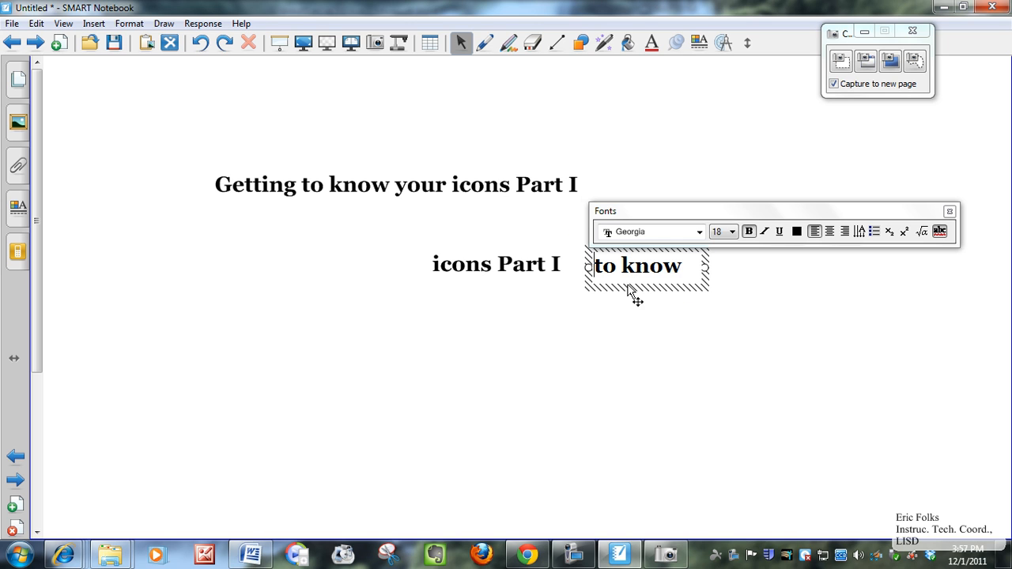
{"action": "type", "text": "dfgsdf "}
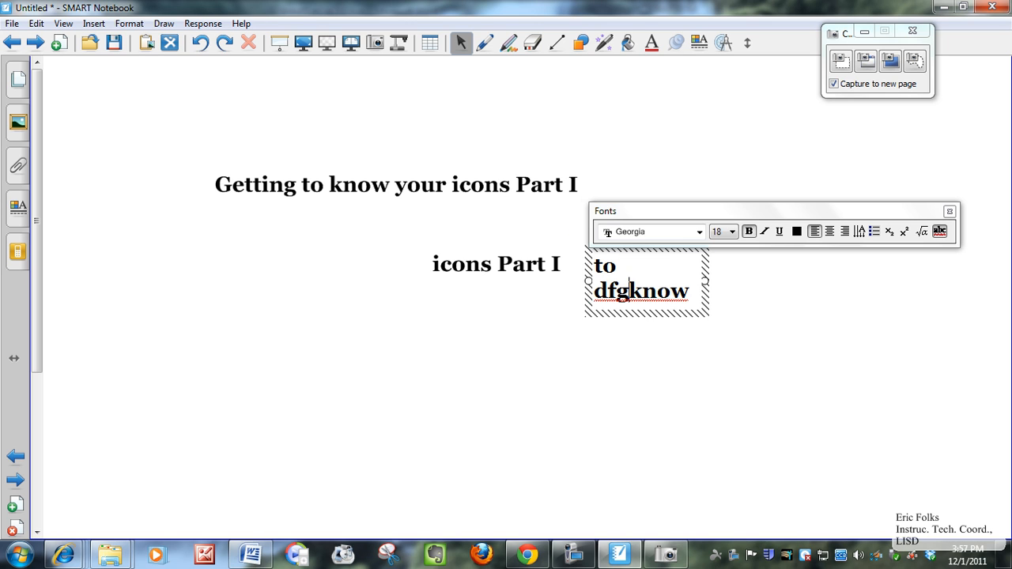
{"action": "type", "text": "adsf"}
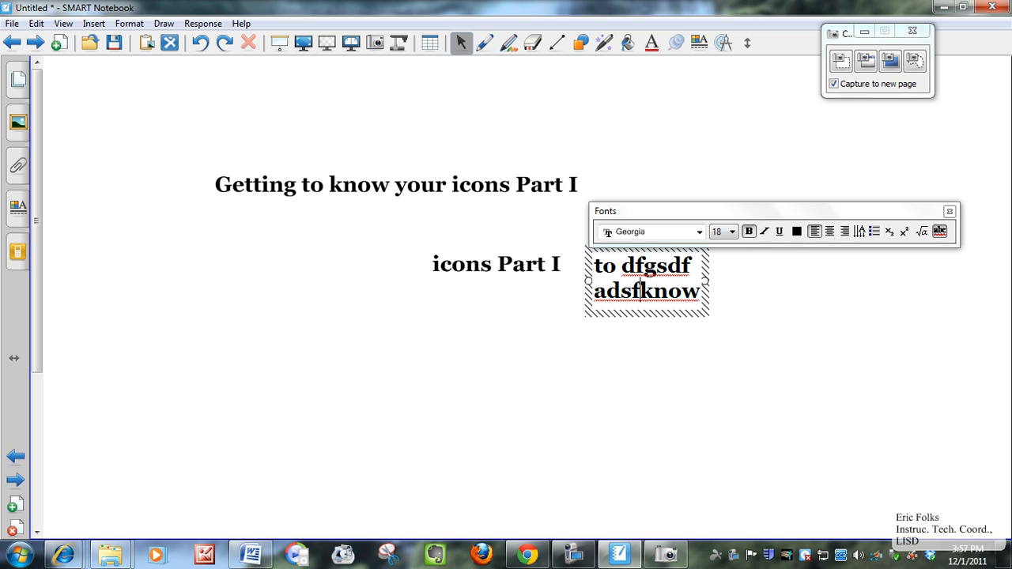
{"action": "left_click_drag", "start_coordinate": [706, 294], "coordinate": [840, 298]}
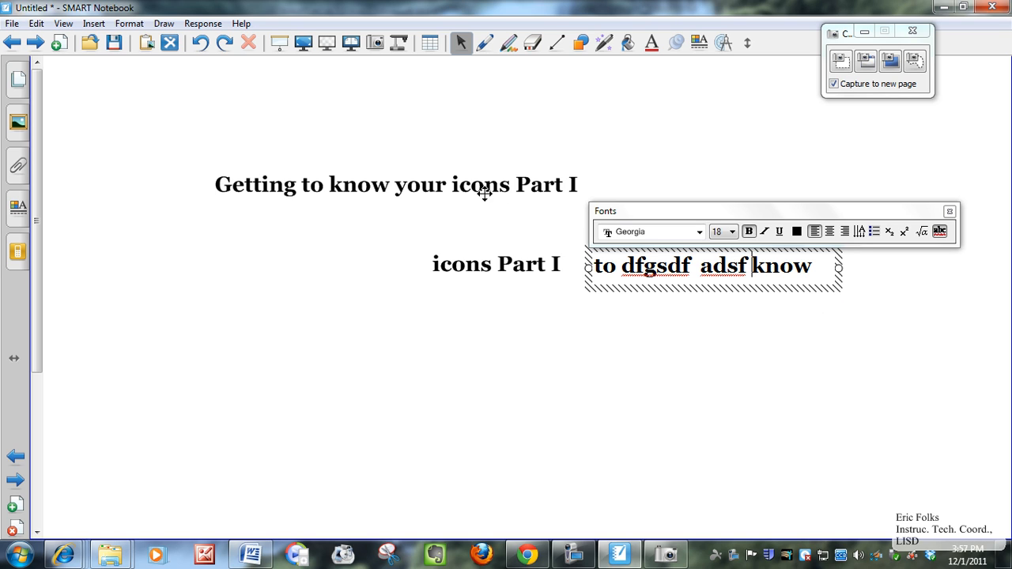
Step: Copy "Getting to know your" out of the full text line as a separate object below its beginning
{"action": "double_click", "coordinate": [458, 190]}
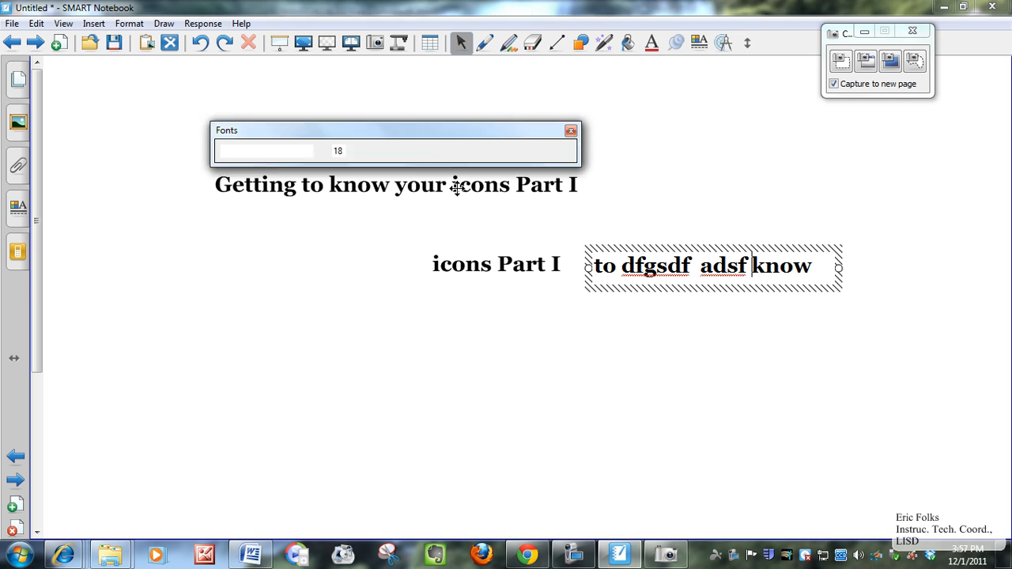
{"action": "left_click_drag", "start_coordinate": [447, 188], "coordinate": [188, 280]}
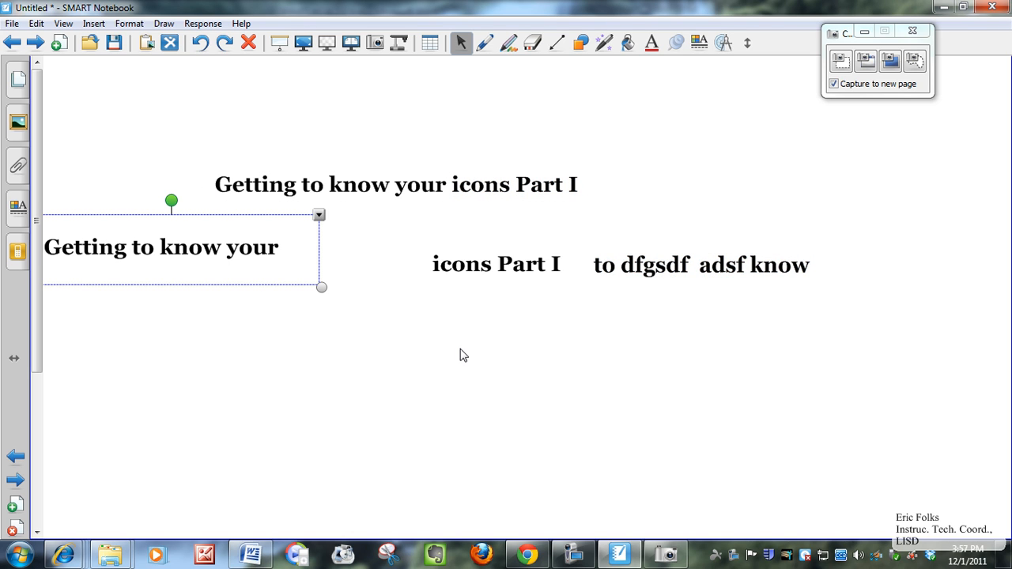
Step: Insert the SMART Document Camera view on the page and remove the extracted "Getting to know your" text object
{"action": "left_click", "coordinate": [399, 46]}
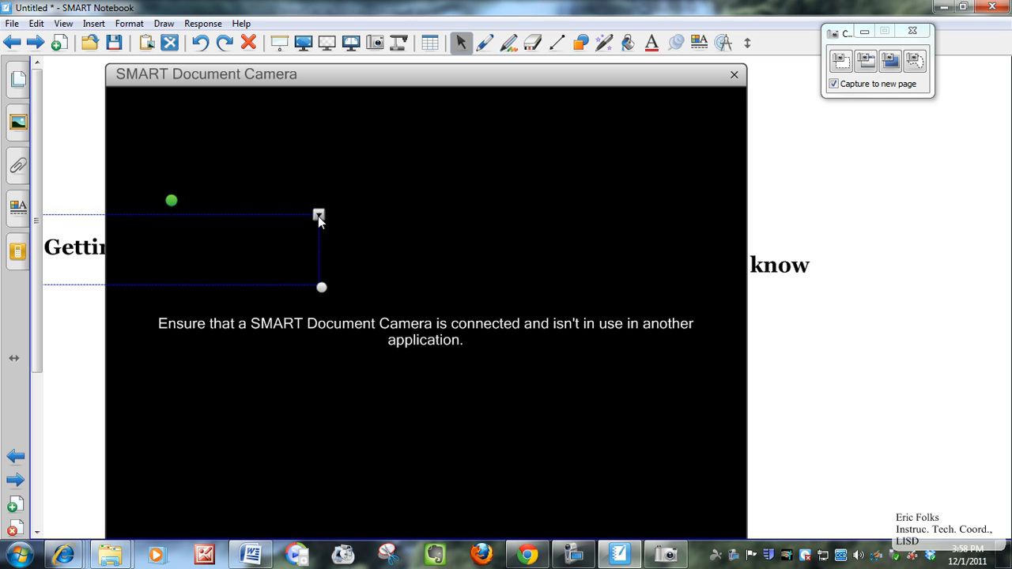
{"action": "left_click", "coordinate": [318, 215]}
{"action": "left_click", "coordinate": [352, 241]}
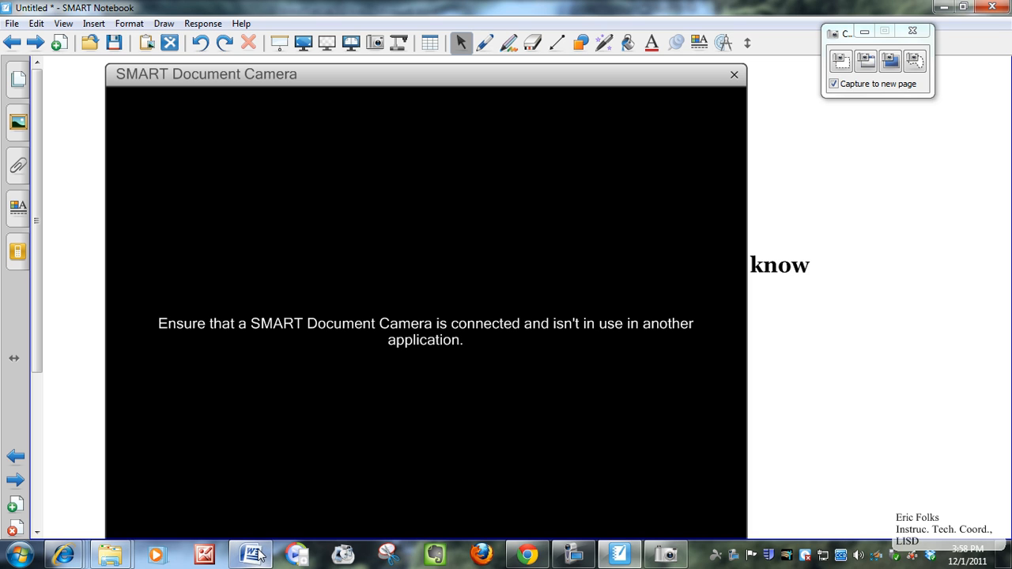
Step: Switch to Windows Explorer and bring up the Training and PD and SMART HOW TOs folder windows
{"action": "mouse_move", "coordinate": [259, 556]}
{"action": "mouse_move", "coordinate": [110, 560]}
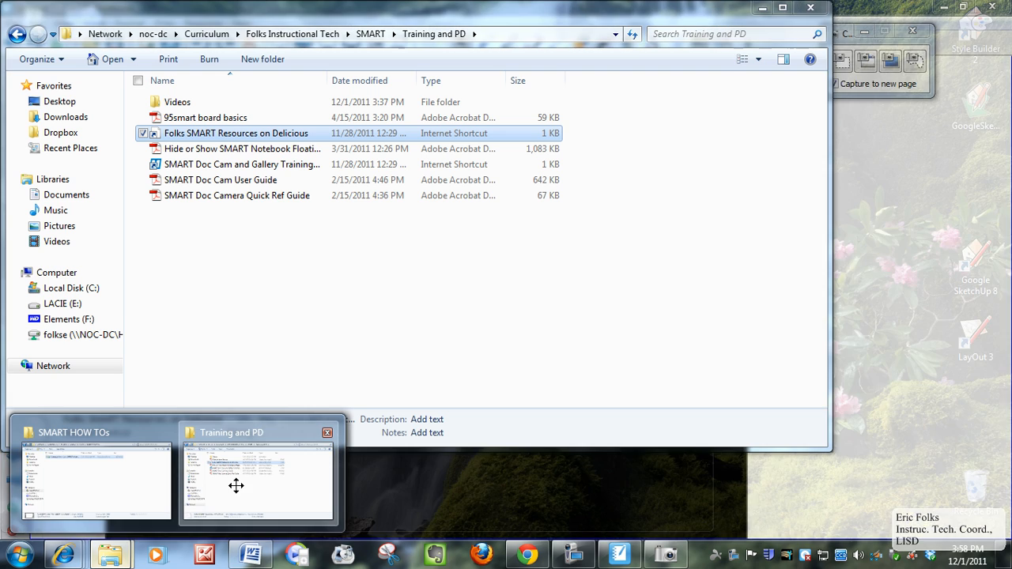
{"action": "left_click", "coordinate": [237, 486]}
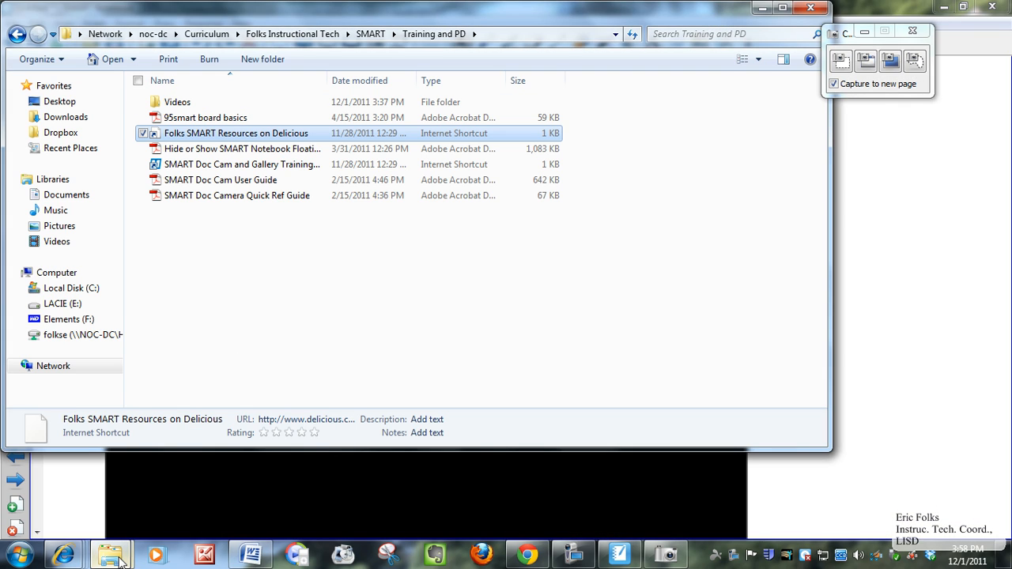
{"action": "mouse_move", "coordinate": [111, 557]}
{"action": "left_click", "coordinate": [125, 490]}
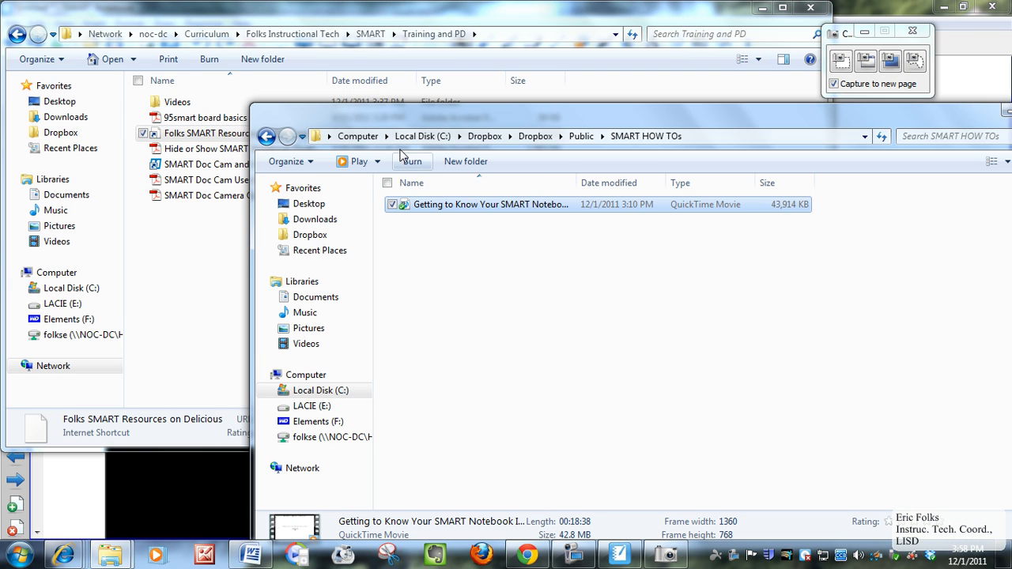
Step: Browse LACIE (E:) to _Temp Desktop CURR, Trainings and Materials, Images, and reposition the window to look through the pictures
{"action": "left_click", "coordinate": [419, 137]}
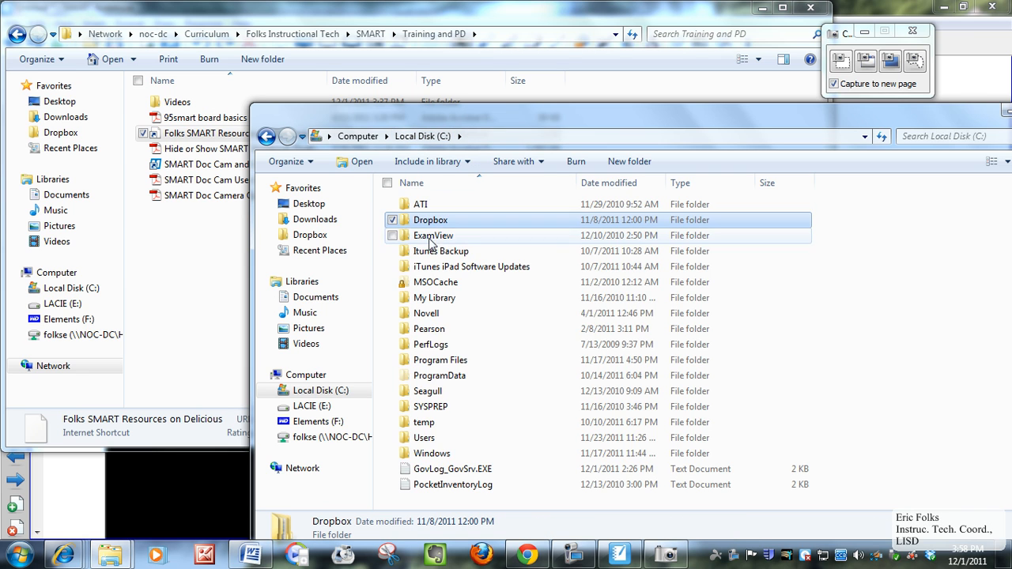
{"action": "left_click", "coordinate": [320, 408]}
{"action": "double_click", "coordinate": [460, 205]}
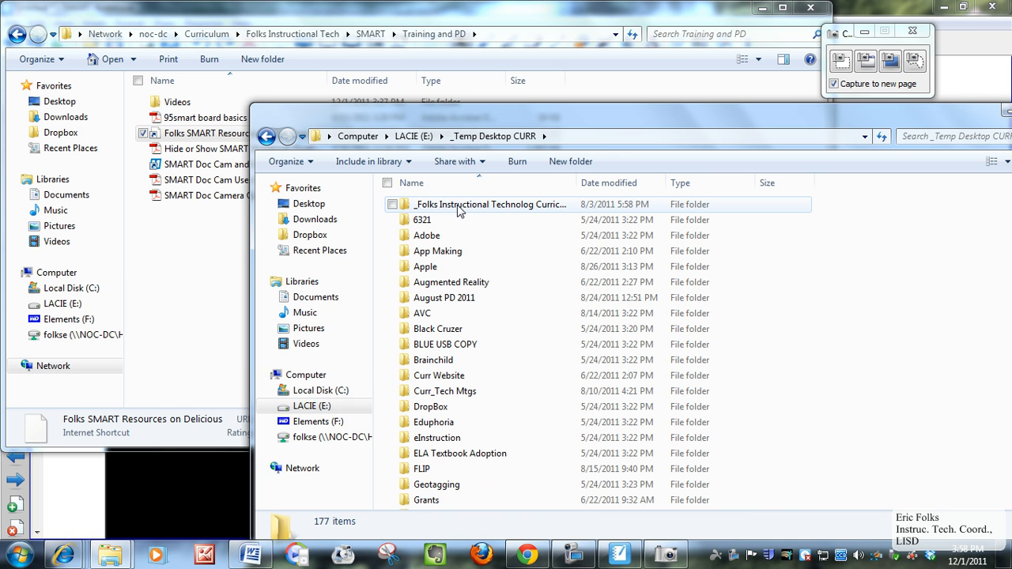
{"action": "scroll", "coordinate": [490, 379], "scroll_direction": "down", "scroll_amount": 9}
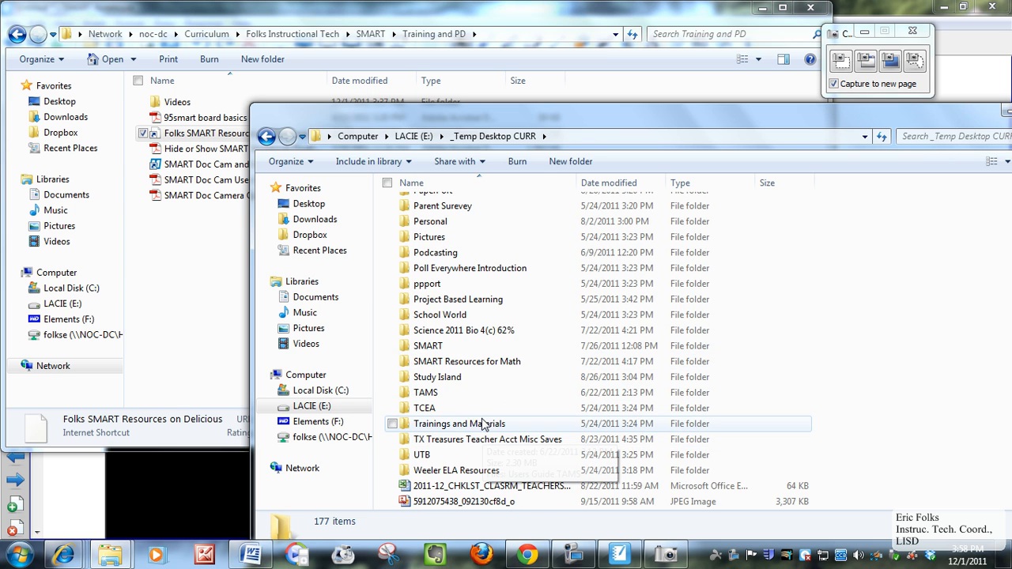
{"action": "double_click", "coordinate": [484, 425]}
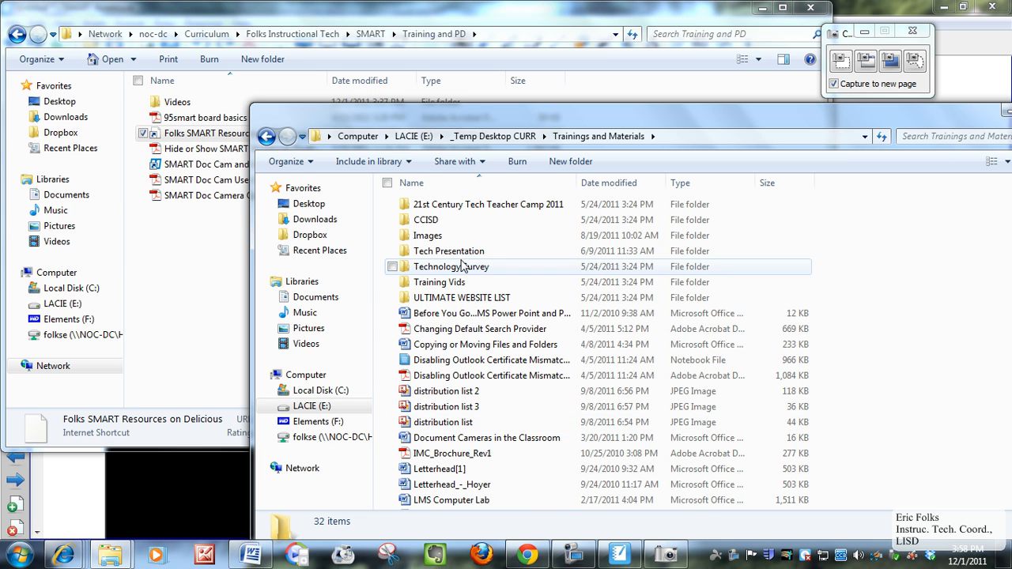
{"action": "double_click", "coordinate": [429, 235]}
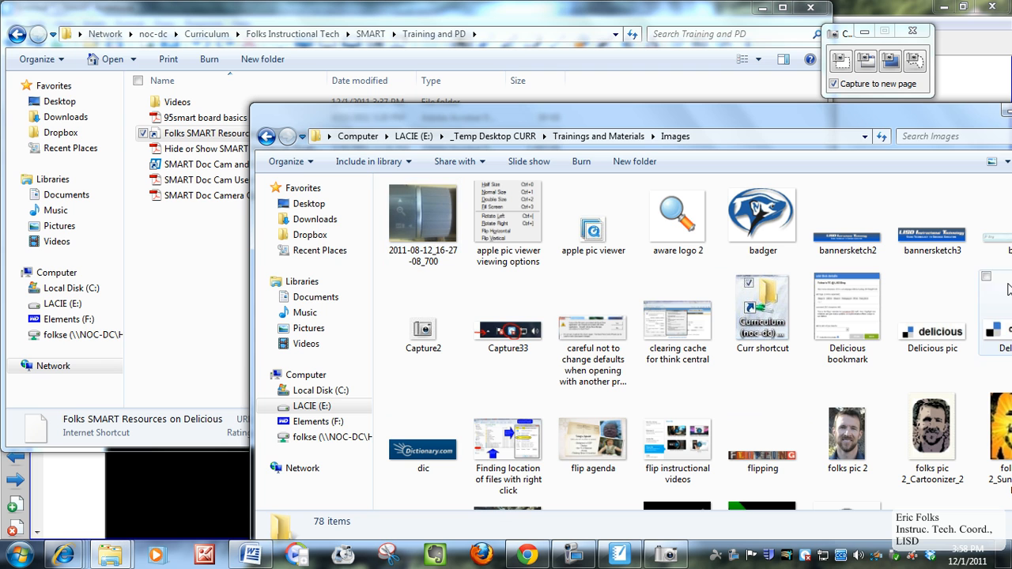
{"action": "left_click_drag", "start_coordinate": [647, 112], "coordinate": [564, 56]}
{"action": "mouse_move", "coordinate": [971, 196]}
{"action": "left_mouse_down"}
{"action": "mouse_move", "coordinate": [979, 415]}
{"action": "mouse_move", "coordinate": [991, 183]}
{"action": "left_mouse_up"}
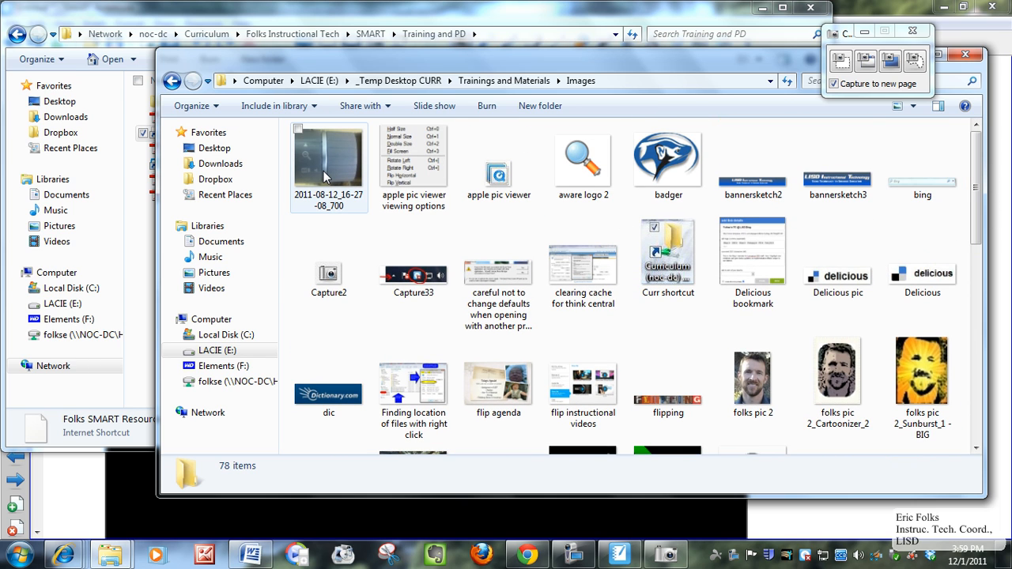
Step: Look through the SMART folder in _Temp Desktop CURR and close both Explorer windows
{"action": "left_click", "coordinate": [409, 82]}
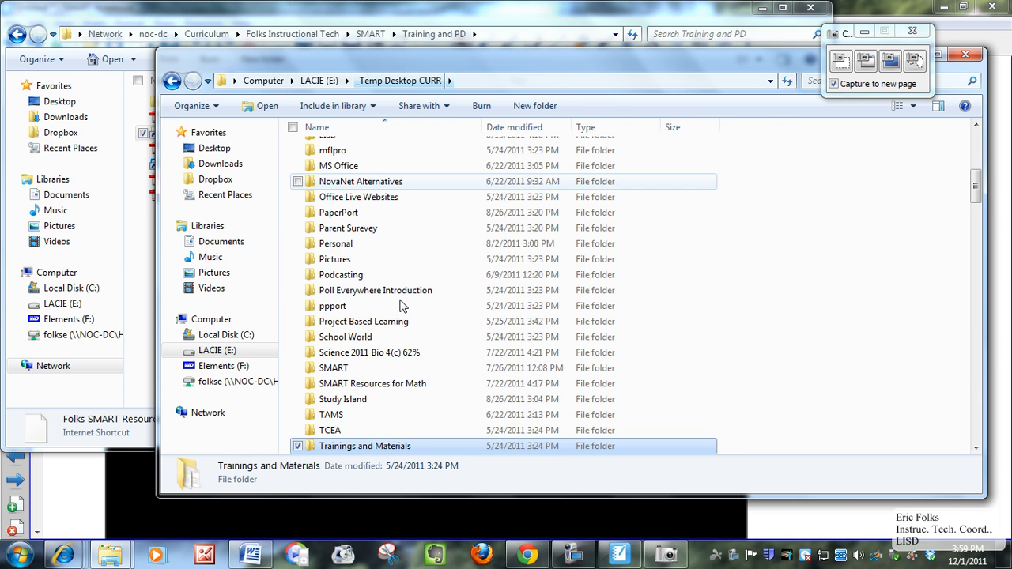
{"action": "double_click", "coordinate": [331, 367]}
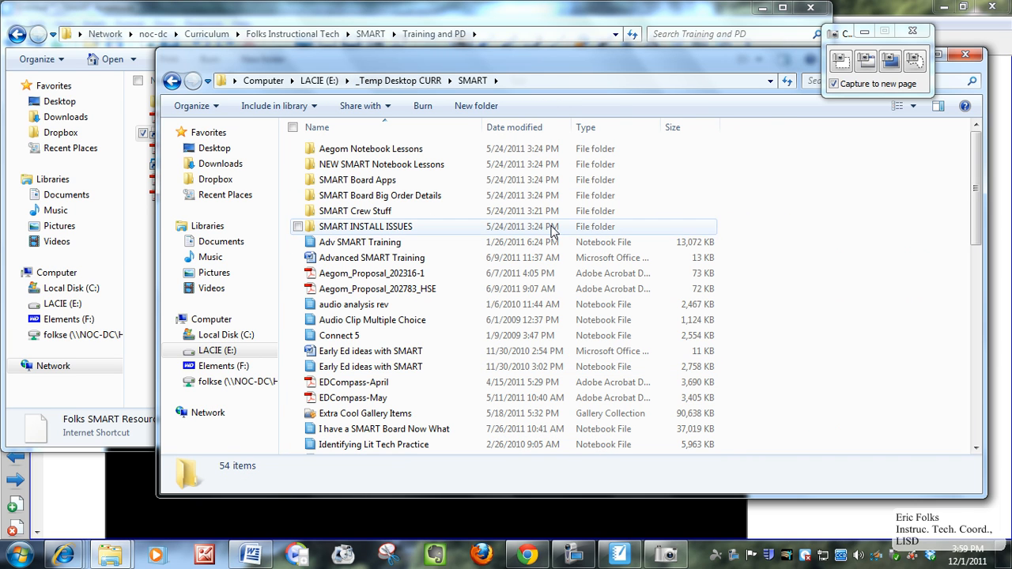
{"action": "left_click_drag", "start_coordinate": [974, 184], "coordinate": [972, 381]}
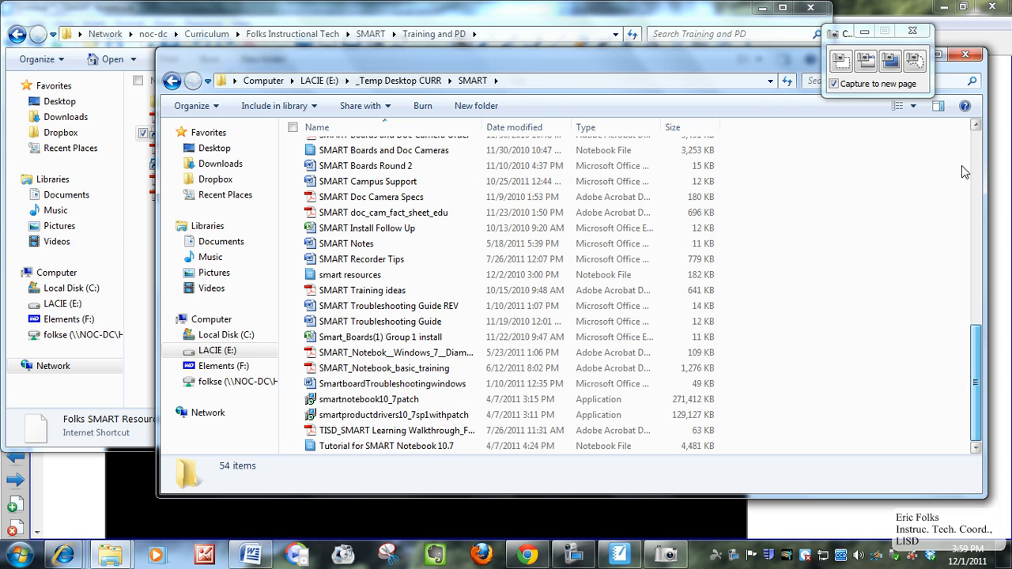
{"action": "left_click", "coordinate": [965, 54]}
{"action": "left_click", "coordinate": [811, 11]}
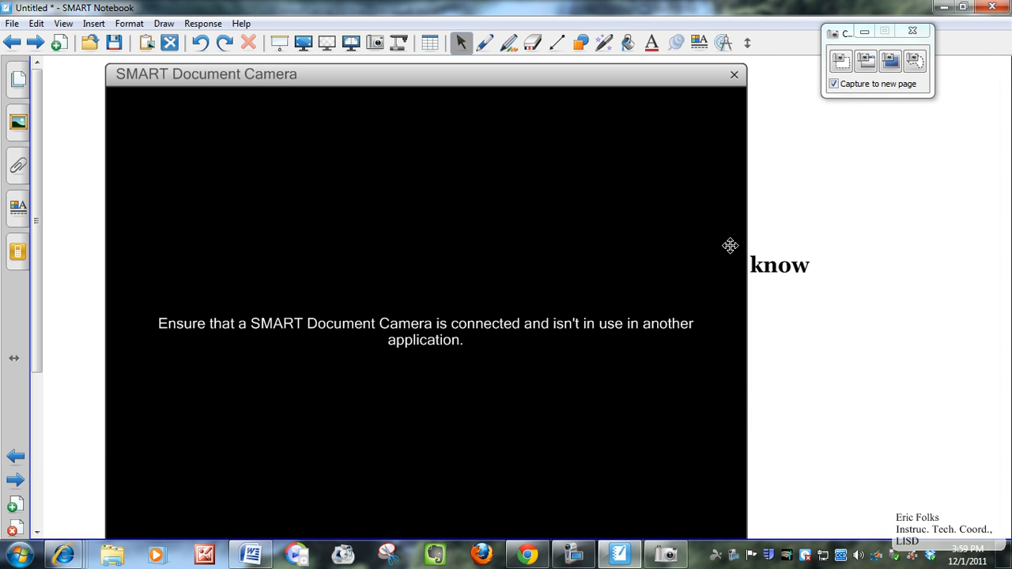
Step: Switch to Chrome and search the web for "smart document camera 330 images"
{"action": "left_click", "coordinate": [527, 554]}
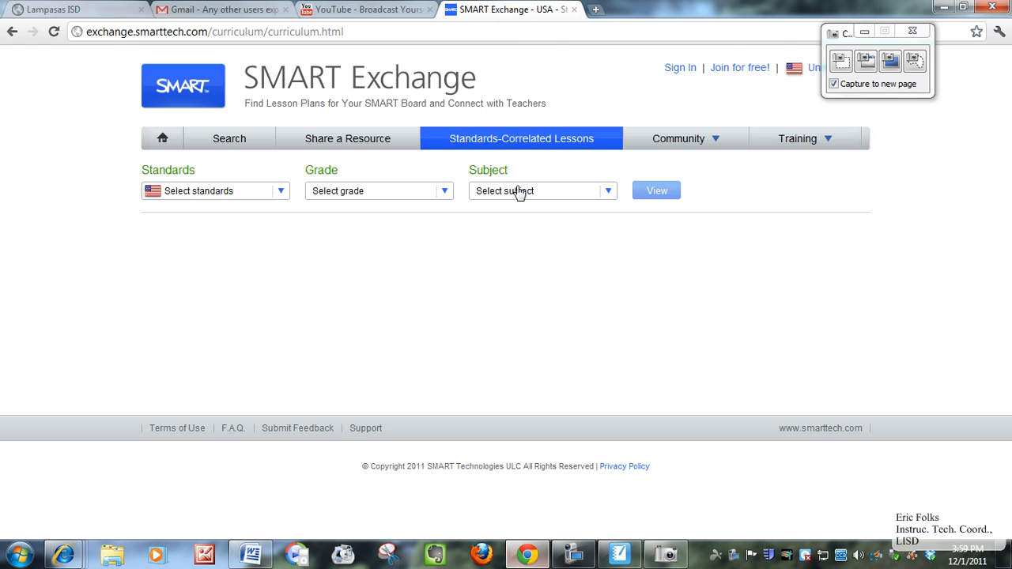
{"action": "left_click", "coordinate": [538, 34]}
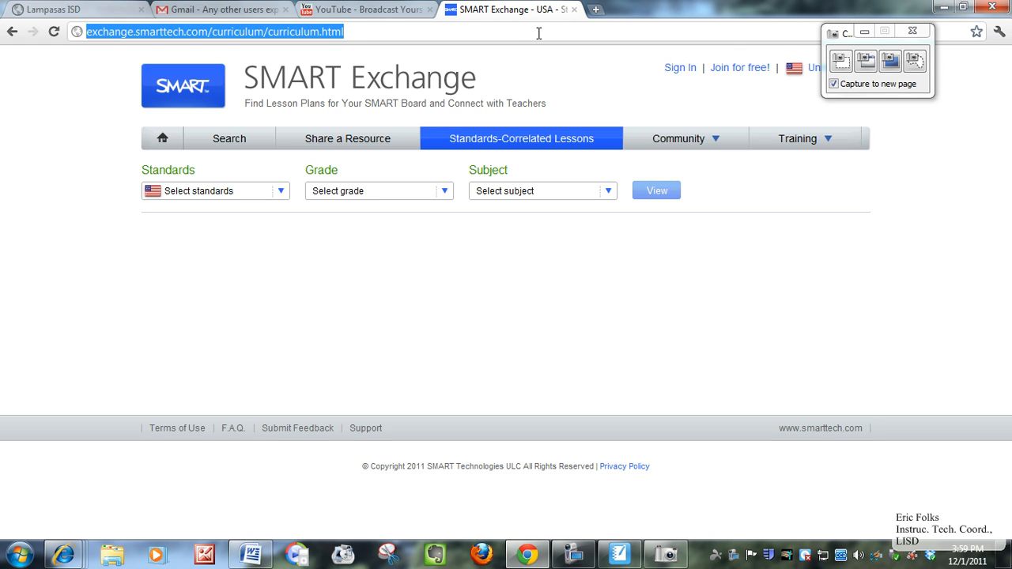
{"action": "type", "text": "smart doc"}
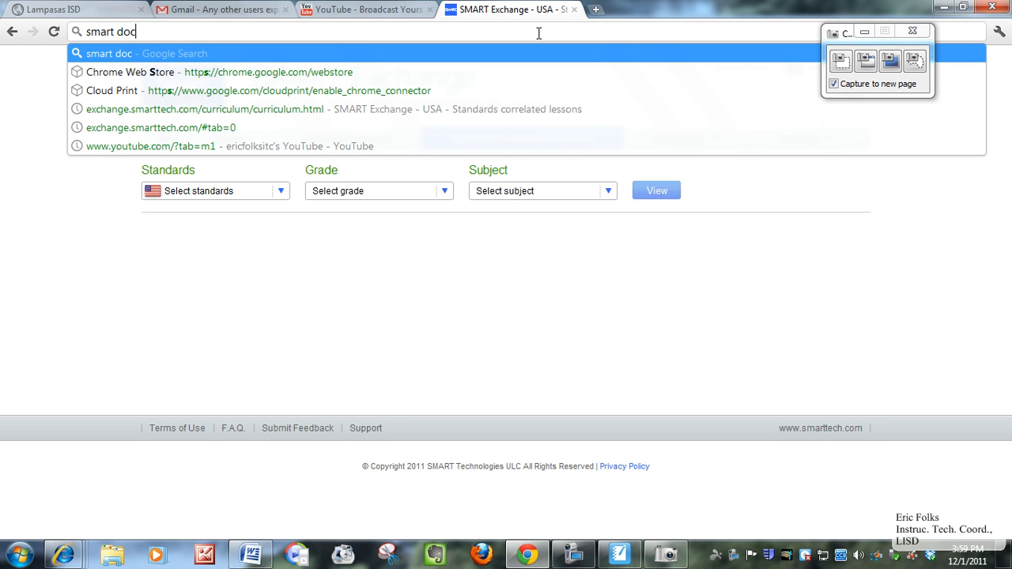
{"action": "type", "text": "ument c"}
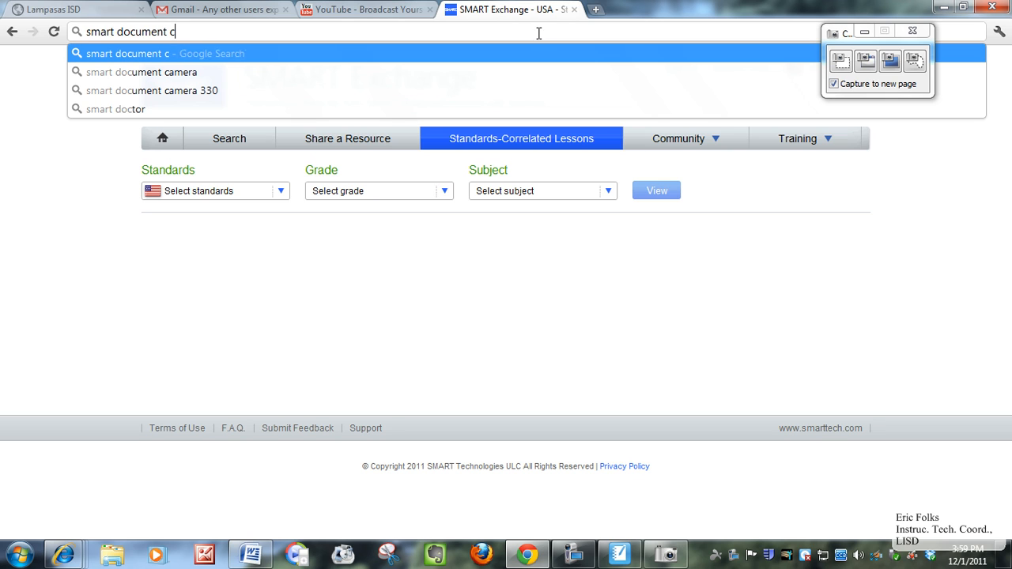
{"action": "type", "text": "amera 33"}
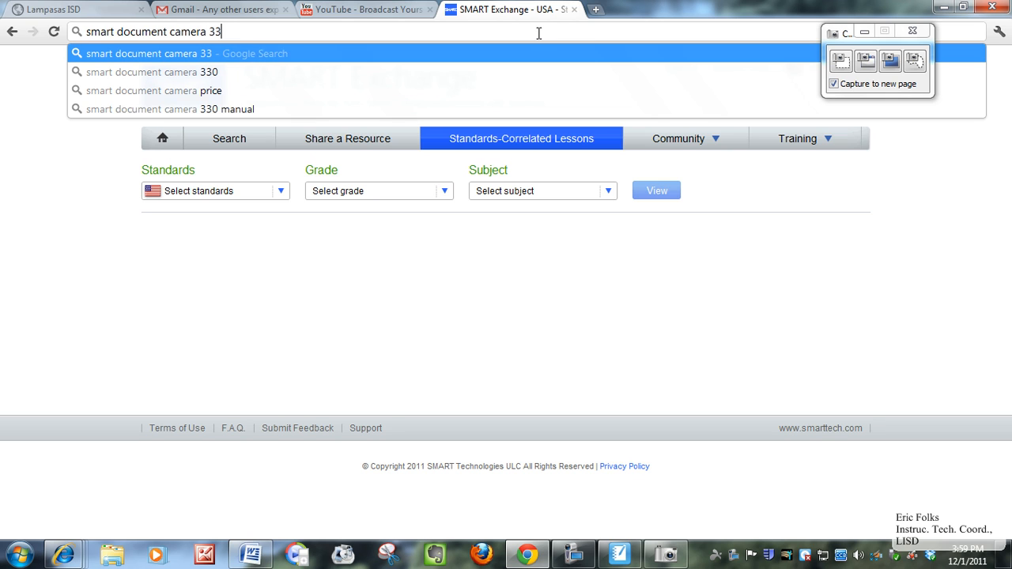
{"action": "type", "text": "0 images"}
{"action": "key", "text": "Return"}
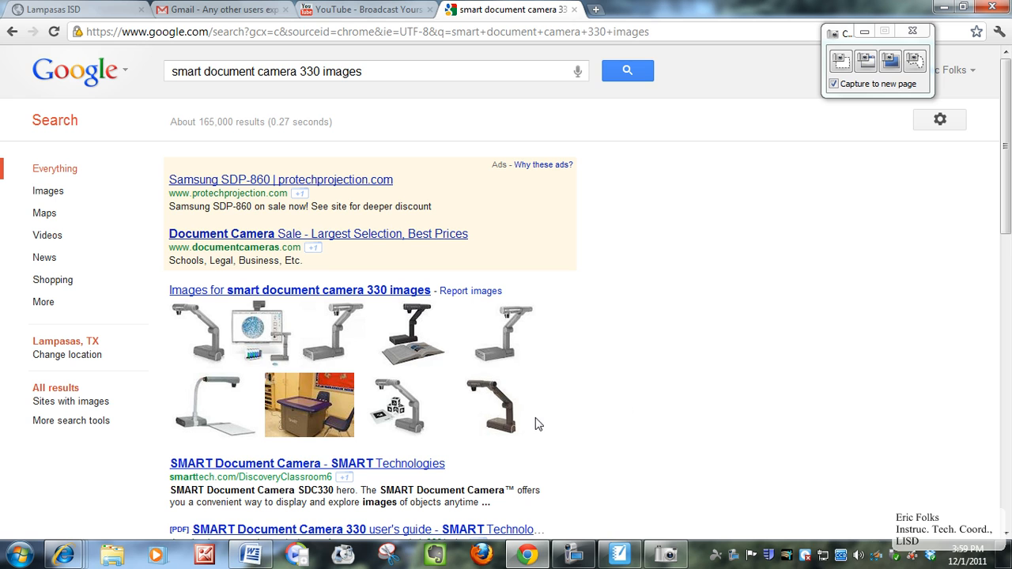
Step: Open the dark SMART SDC-330 document camera picture from the image results at full size
{"action": "mouse_move", "coordinate": [495, 419]}
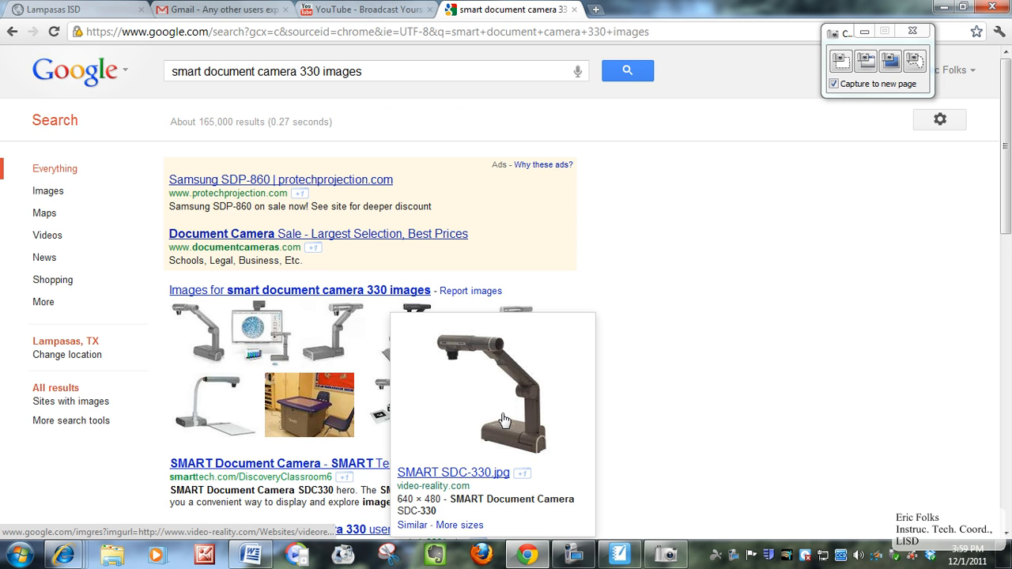
{"action": "left_click", "coordinate": [513, 421]}
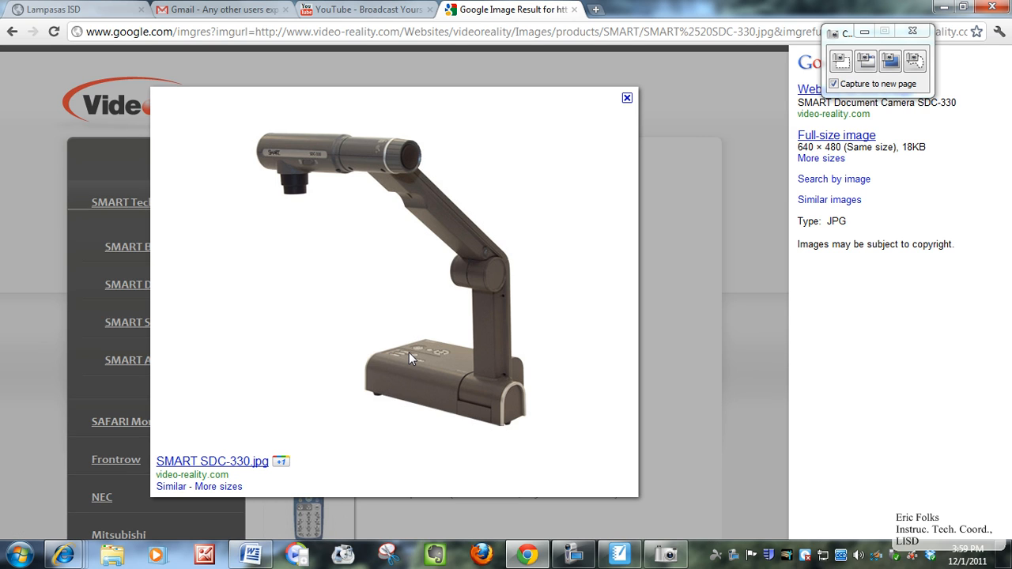
{"action": "left_click", "coordinate": [836, 138]}
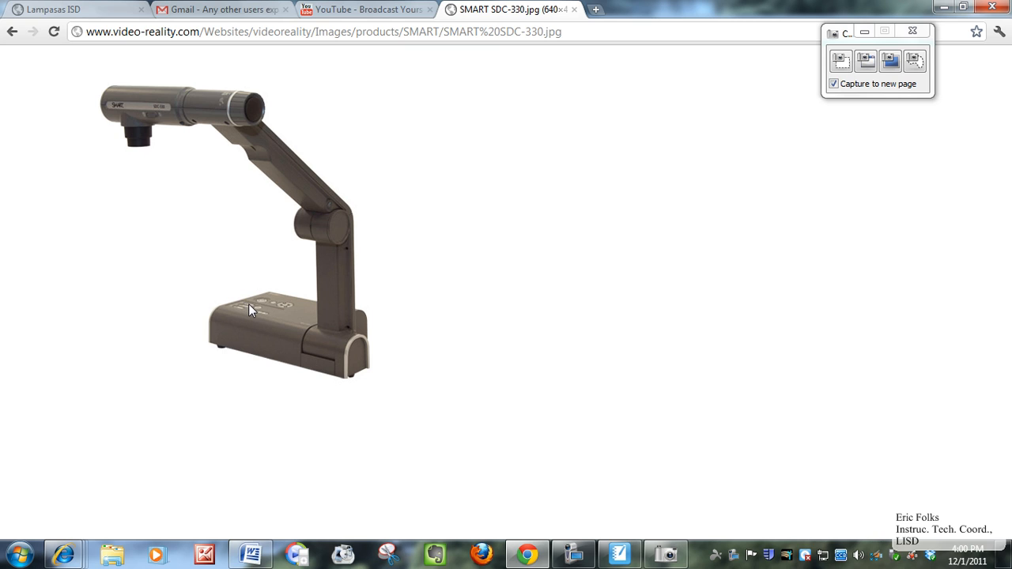
Step: Switch back to SMART Notebook and look over the SMART Document Camera window, including its row of controls
{"action": "left_click", "coordinate": [619, 554]}
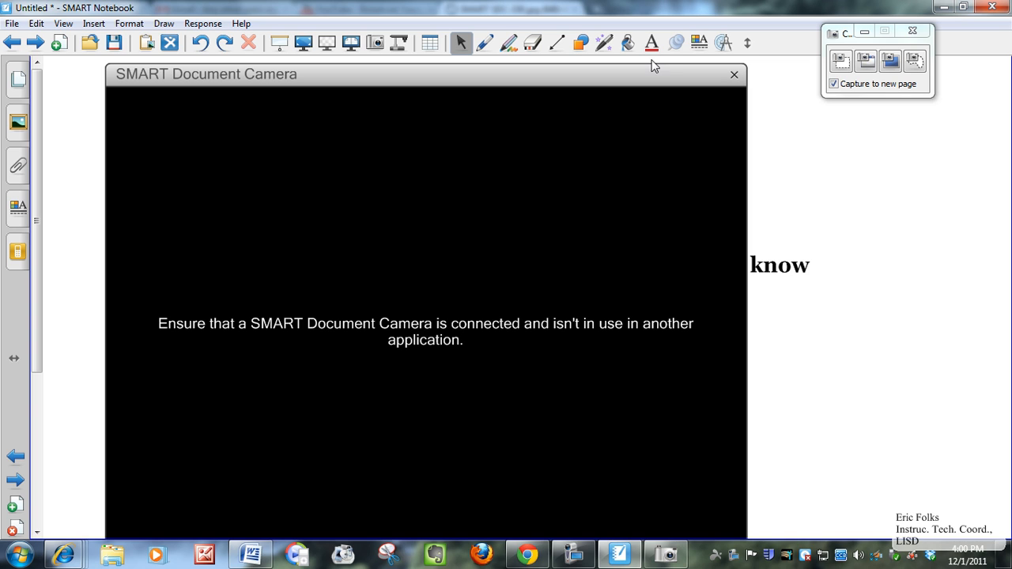
{"action": "scroll", "coordinate": [34, 322], "scroll_direction": "down", "scroll_amount": 1}
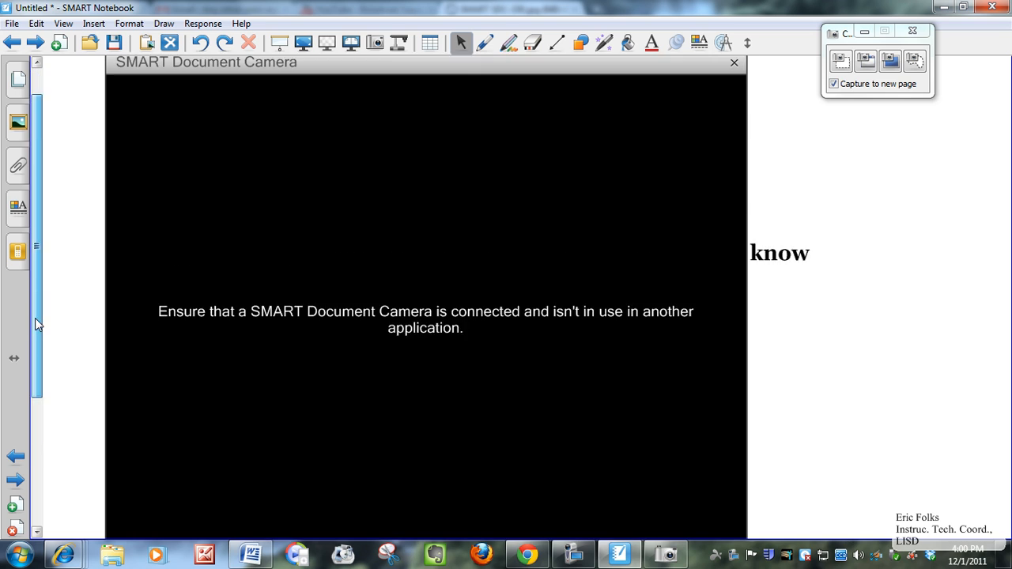
{"action": "left_click_drag", "start_coordinate": [34, 323], "coordinate": [37, 382]}
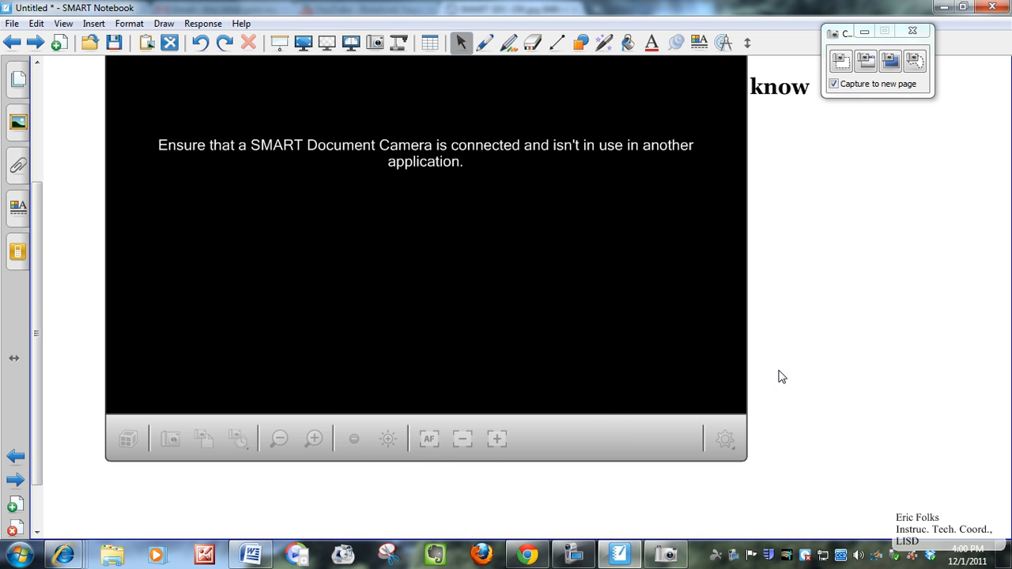
{"action": "scroll", "coordinate": [779, 373], "scroll_direction": "up", "scroll_amount": 3}
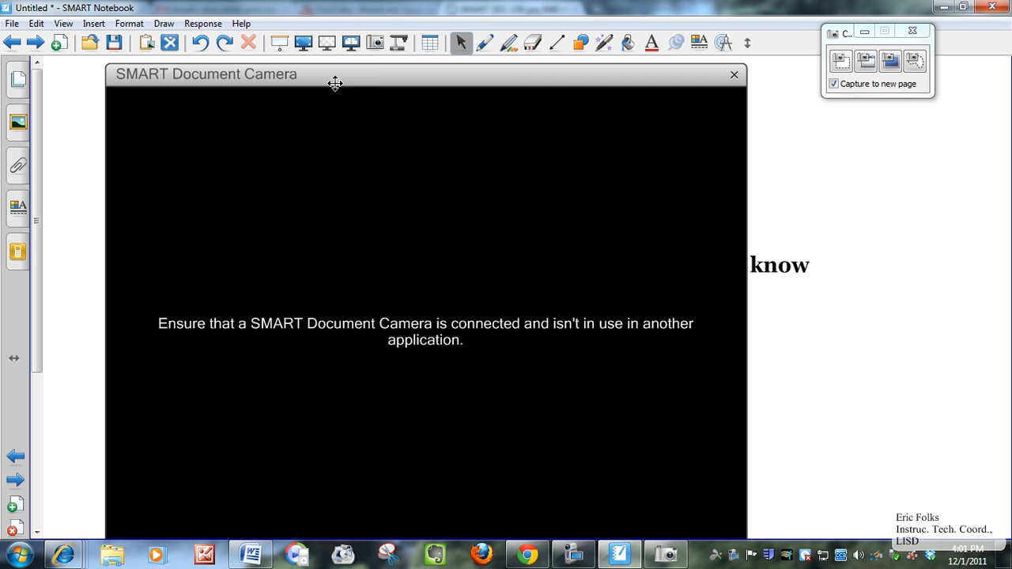
Step: Show the My Content folder in the Gallery and close the SMART Document Camera window
{"action": "left_click", "coordinate": [18, 123]}
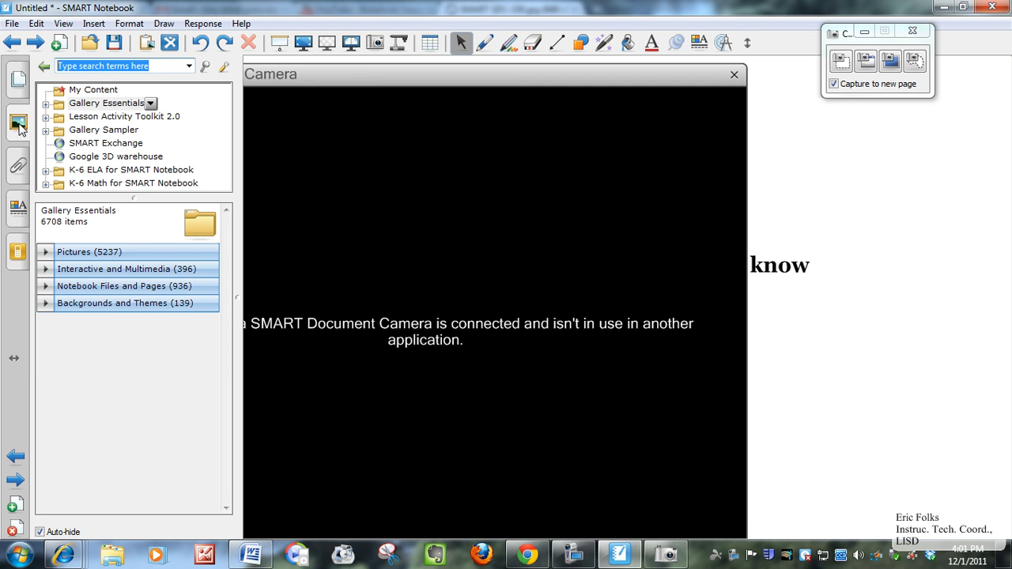
{"action": "left_click", "coordinate": [98, 92]}
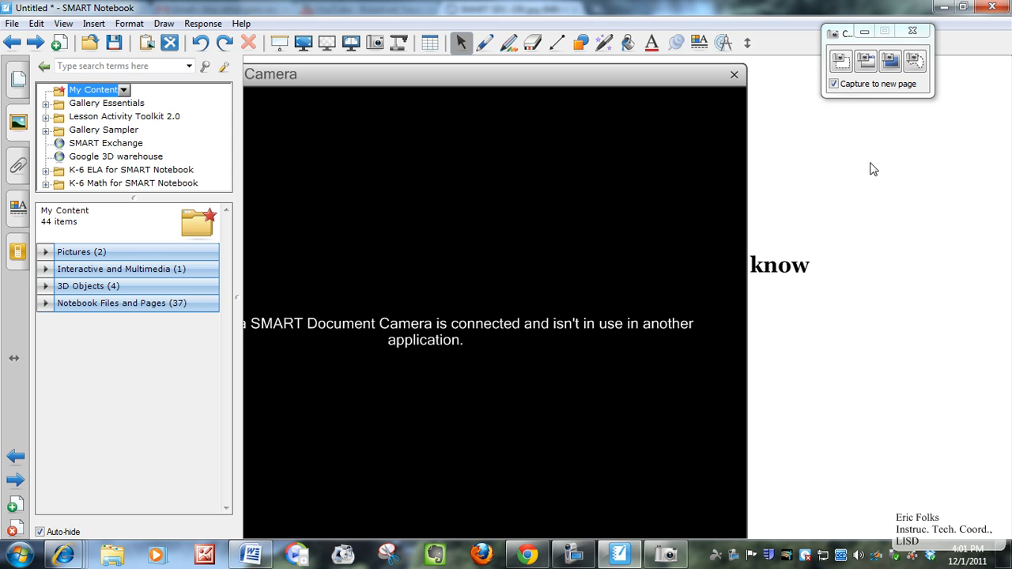
{"action": "left_click", "coordinate": [733, 76]}
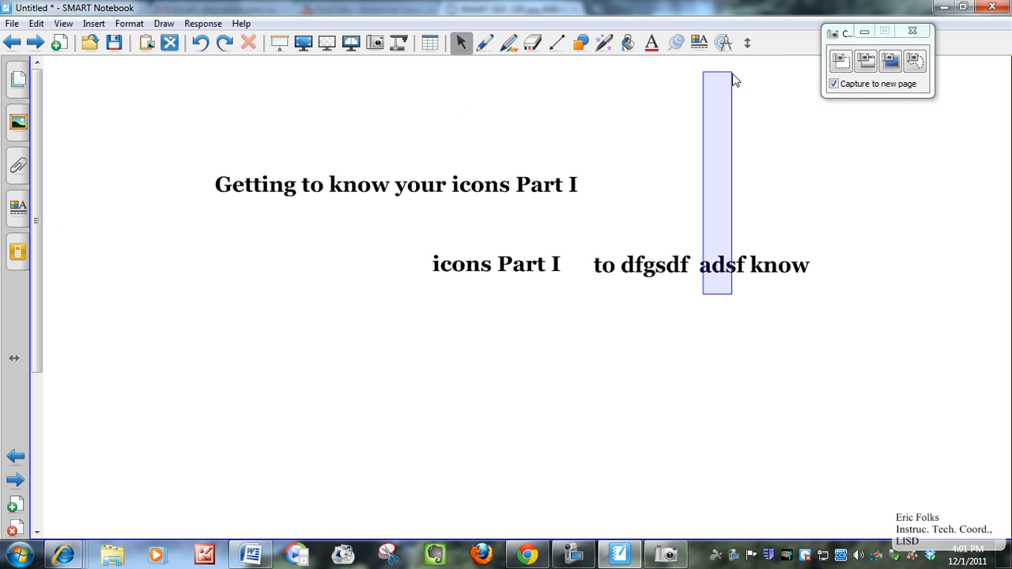
Step: Insert a table with 3 rows and 5 columns and delete the three text objects above it
{"action": "left_click", "coordinate": [430, 44]}
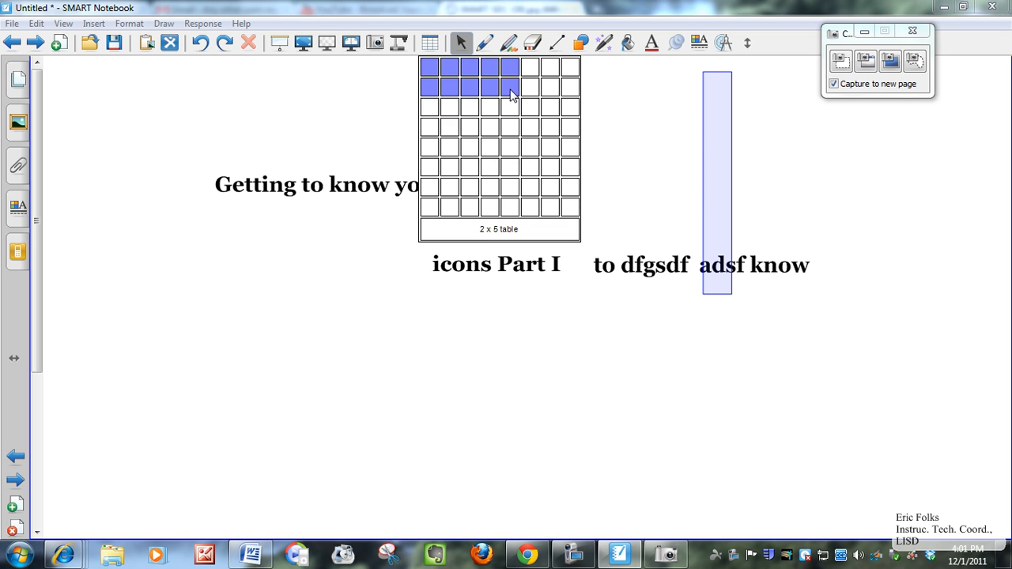
{"action": "left_click", "coordinate": [512, 115]}
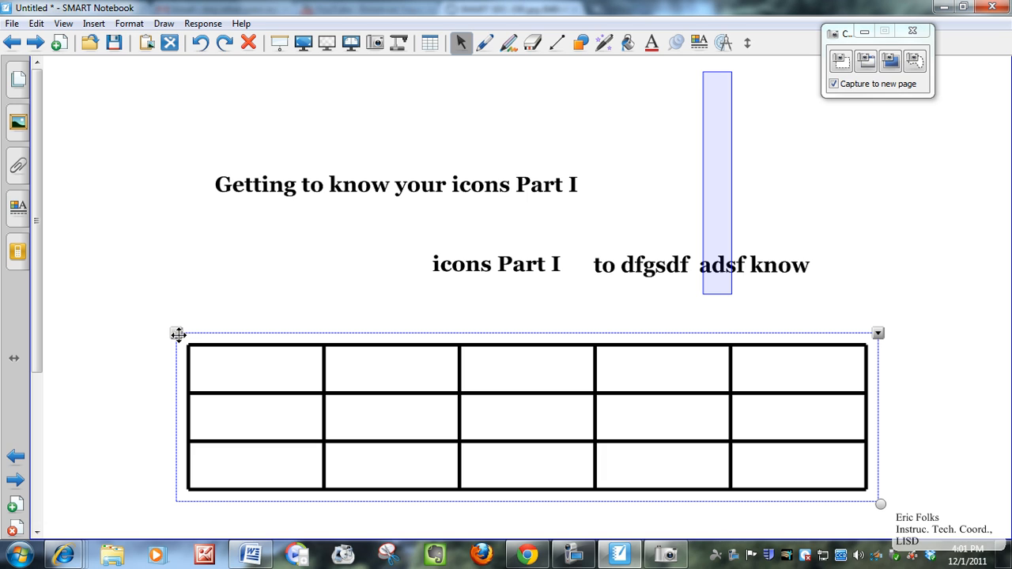
{"action": "left_click", "coordinate": [840, 294]}
{"action": "left_click_drag", "start_coordinate": [602, 250], "coordinate": [160, 162]}
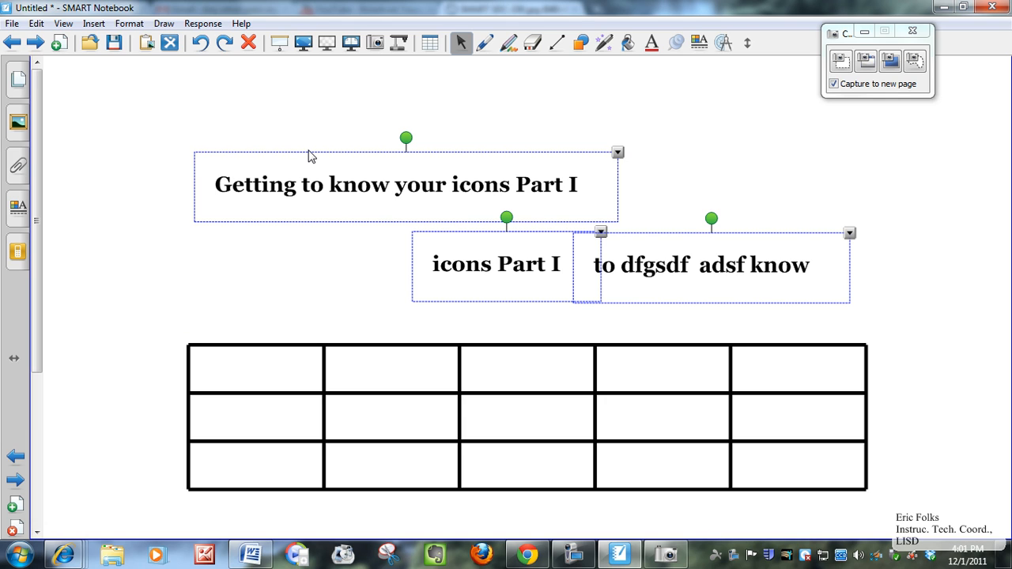
{"action": "key", "text": "Delete"}
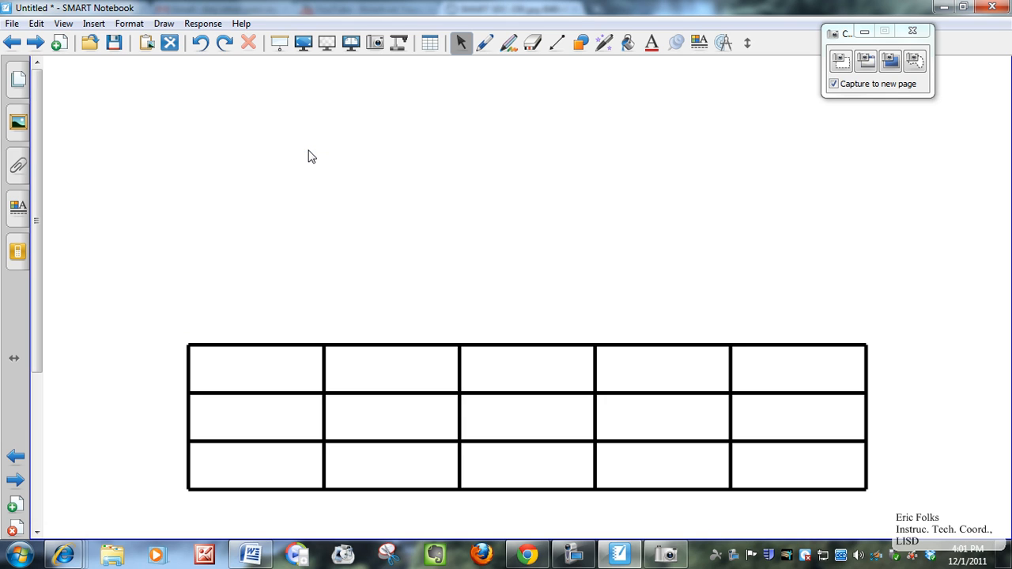
Step: Move the table to the upper middle of the page and make its first and last rows taller
{"action": "left_click", "coordinate": [359, 358]}
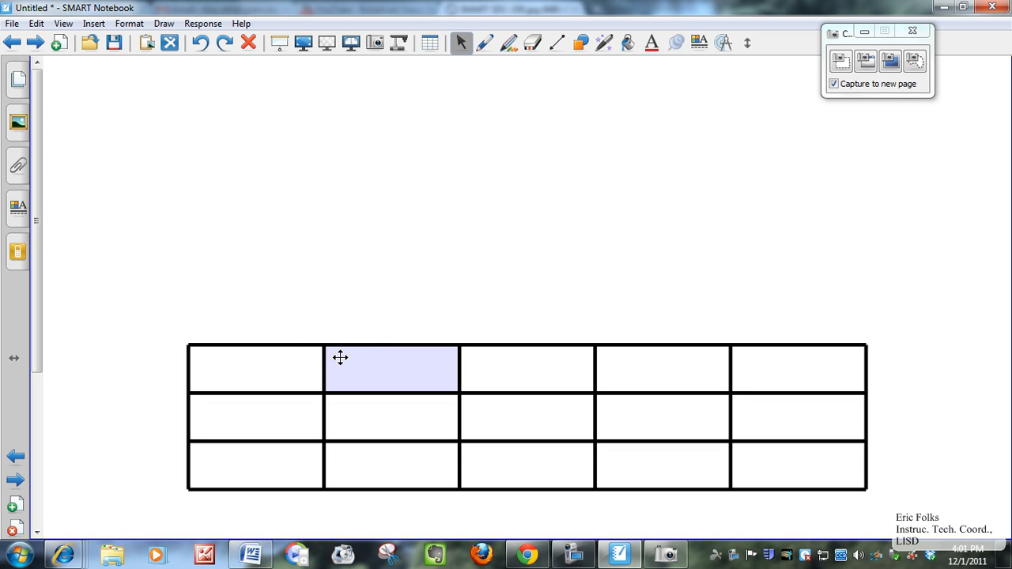
{"action": "left_click_drag", "start_coordinate": [305, 348], "coordinate": [298, 199]}
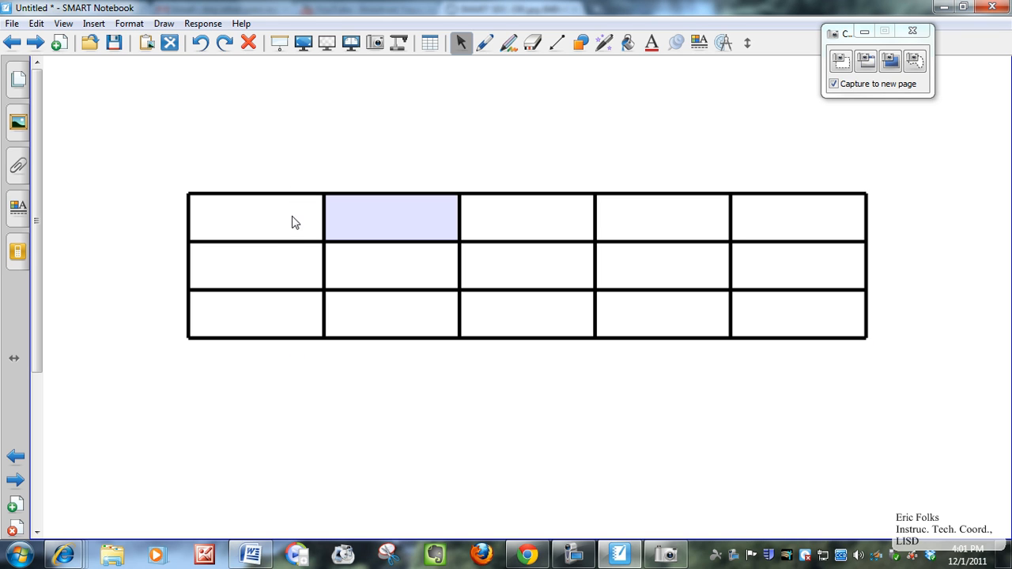
{"action": "left_click_drag", "start_coordinate": [285, 241], "coordinate": [286, 293]}
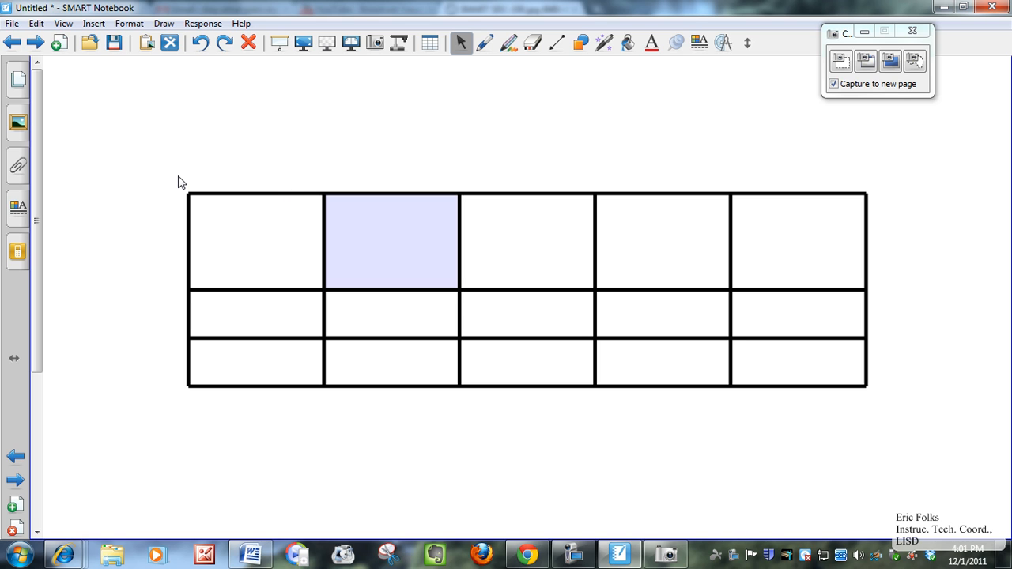
{"action": "left_click_drag", "start_coordinate": [255, 195], "coordinate": [262, 151]}
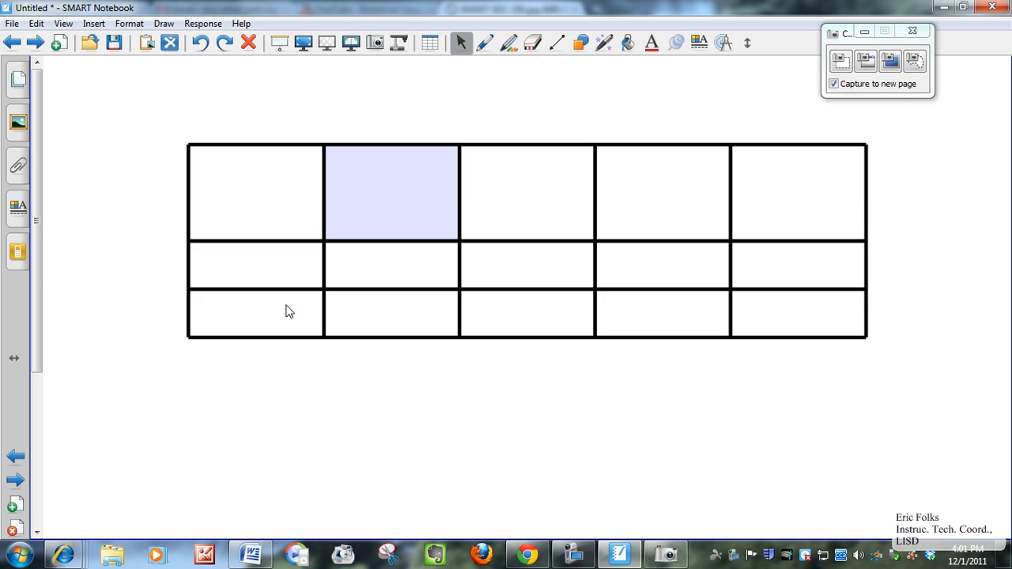
{"action": "left_click_drag", "start_coordinate": [281, 337], "coordinate": [285, 417]}
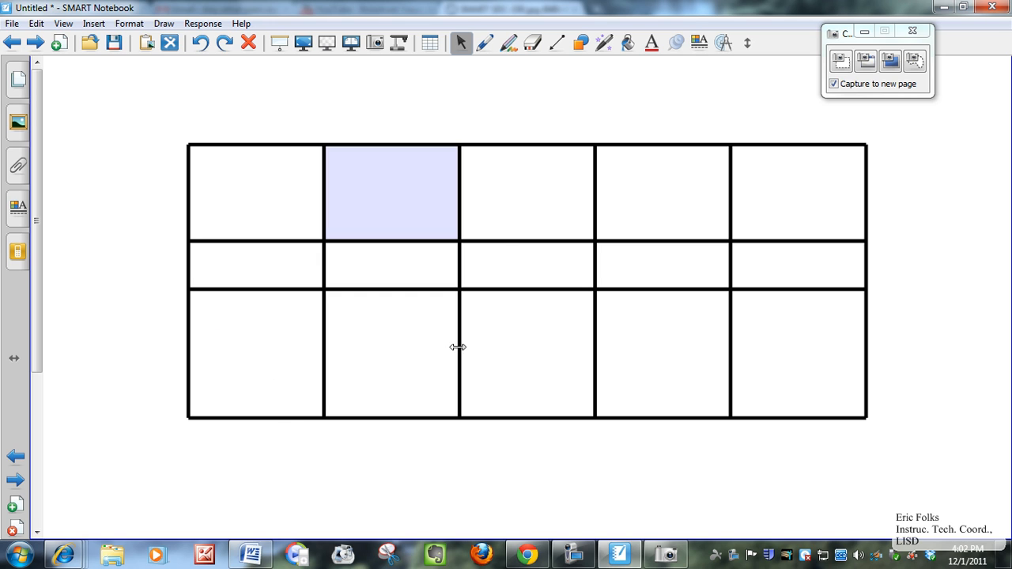
{"action": "left_click_drag", "start_coordinate": [150, 113], "coordinate": [906, 465]}
{"action": "left_click_drag", "start_coordinate": [176, 135], "coordinate": [203, 142]}
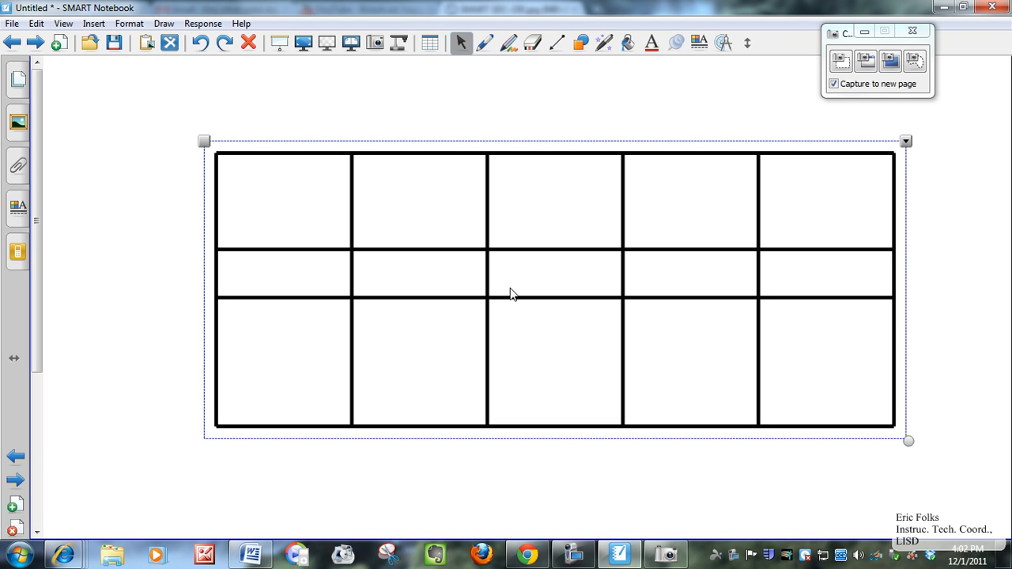
Step: Add the text "dsfsdfasdf" beside the table and place it in the table's first cell
{"action": "left_click", "coordinate": [119, 182]}
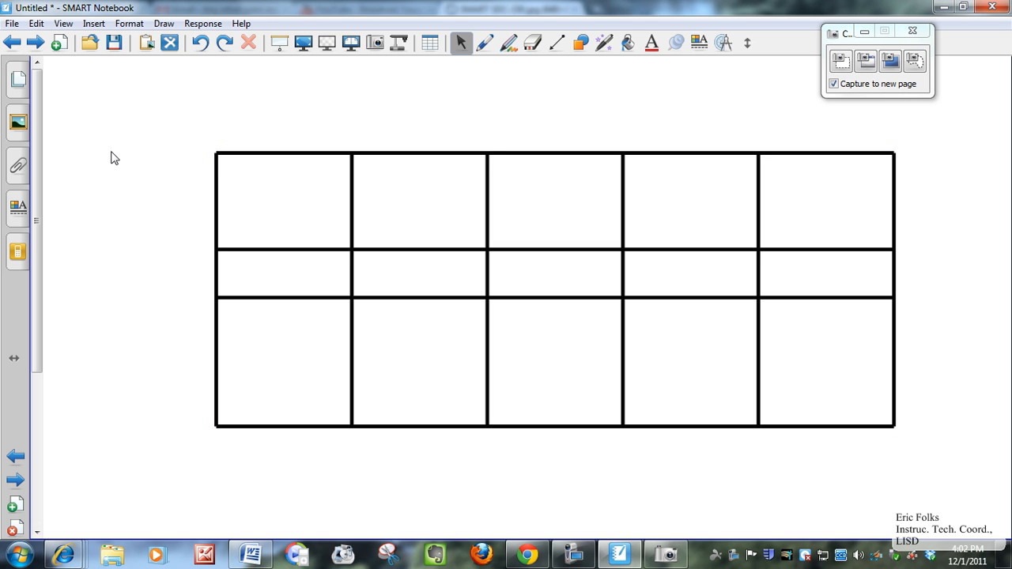
{"action": "type", "text": "dsfsdfasdf"}
{"action": "left_click", "coordinate": [143, 264]}
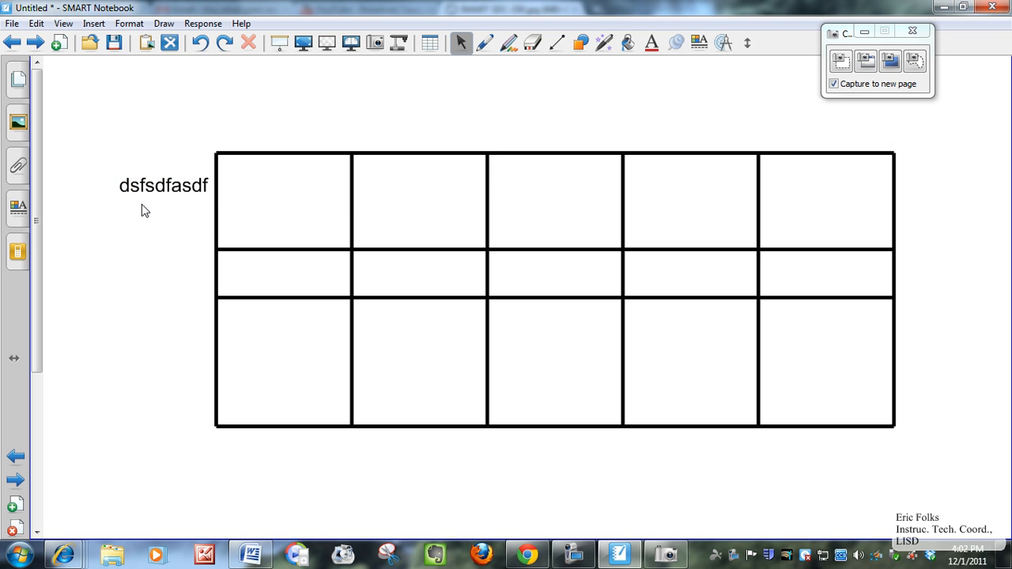
{"action": "left_click_drag", "start_coordinate": [139, 185], "coordinate": [269, 205]}
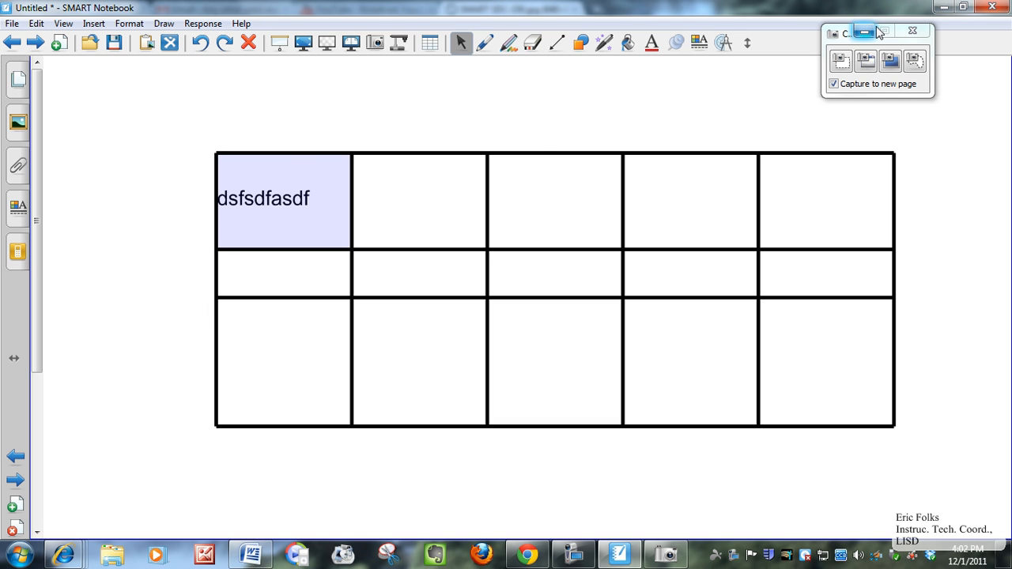
Step: Uncover the desktop, place its Capture picture in the second cell of the table's first row, and maximize the Notebook window again
{"action": "left_click", "coordinate": [962, 6]}
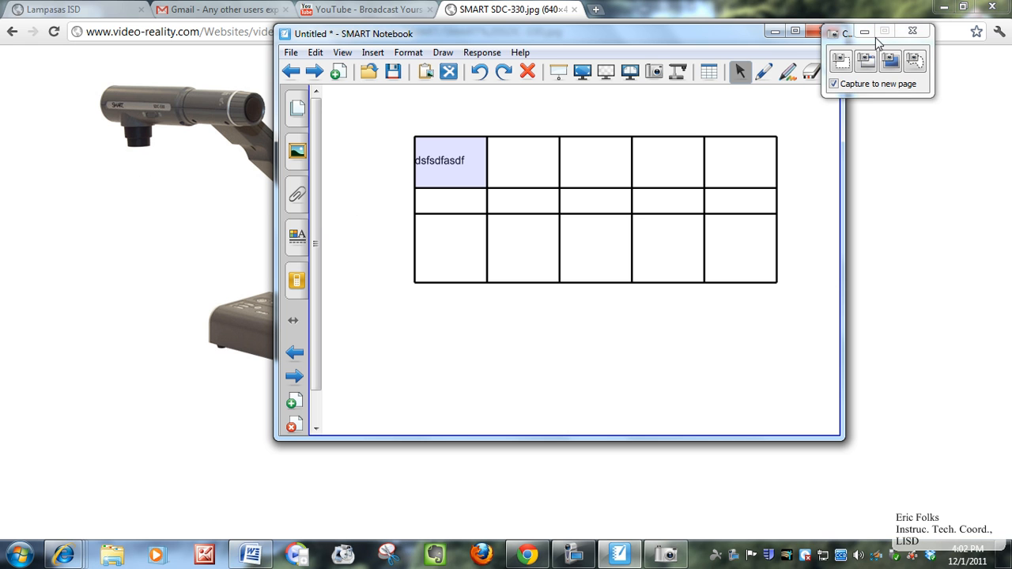
{"action": "left_click", "coordinate": [944, 7]}
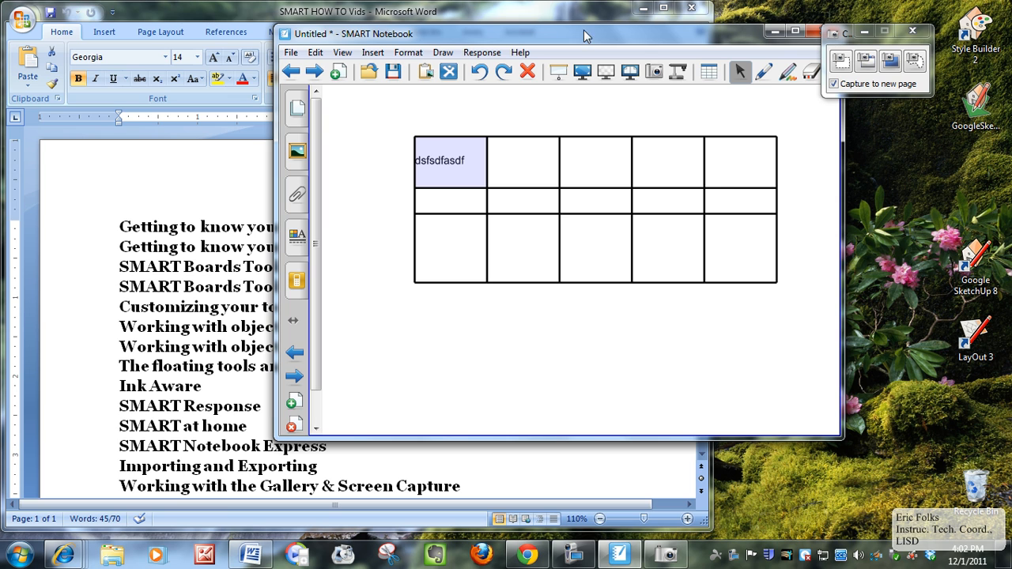
{"action": "left_click", "coordinate": [645, 9]}
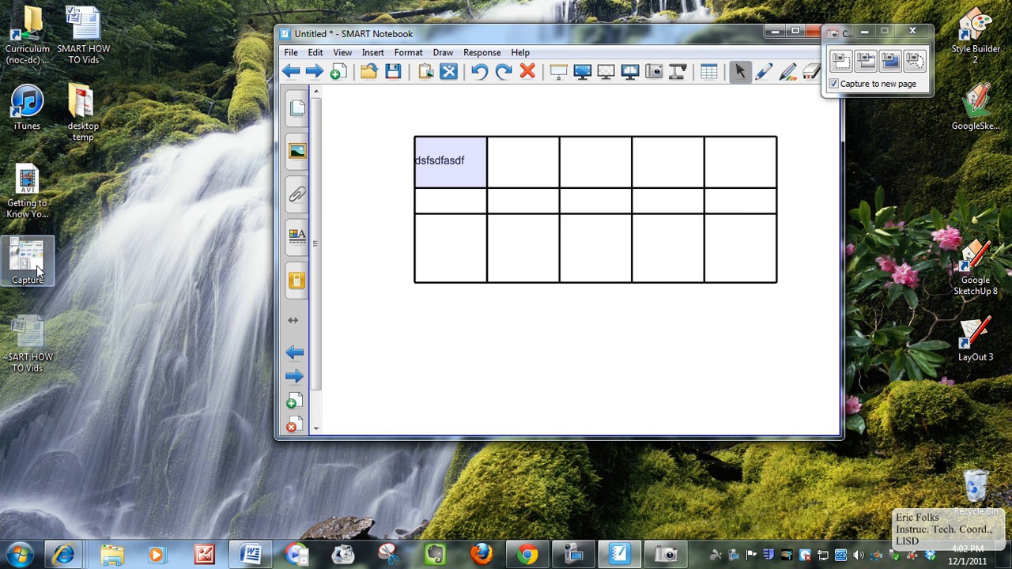
{"action": "left_click_drag", "start_coordinate": [38, 272], "coordinate": [523, 168]}
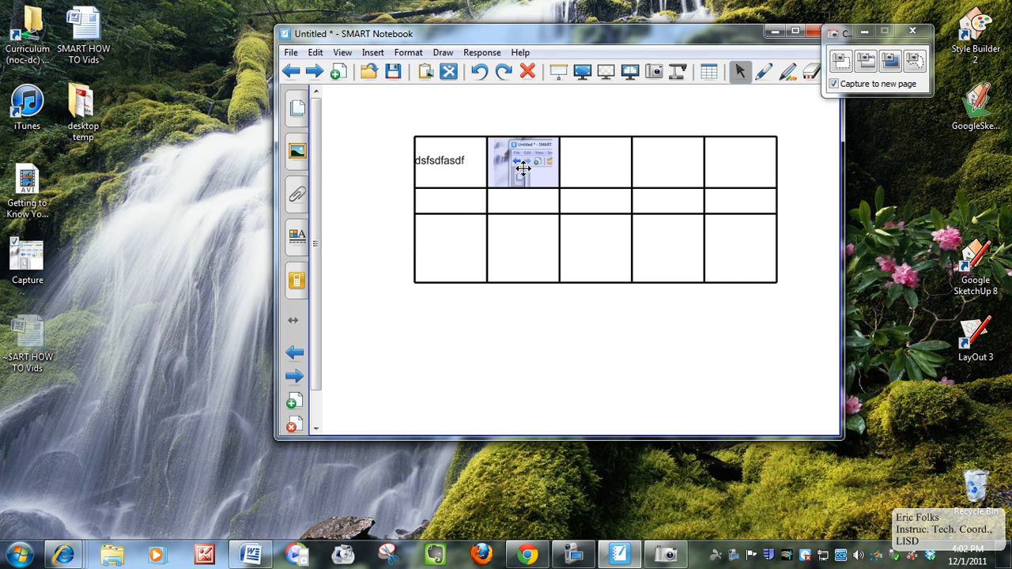
{"action": "left_click", "coordinate": [794, 32]}
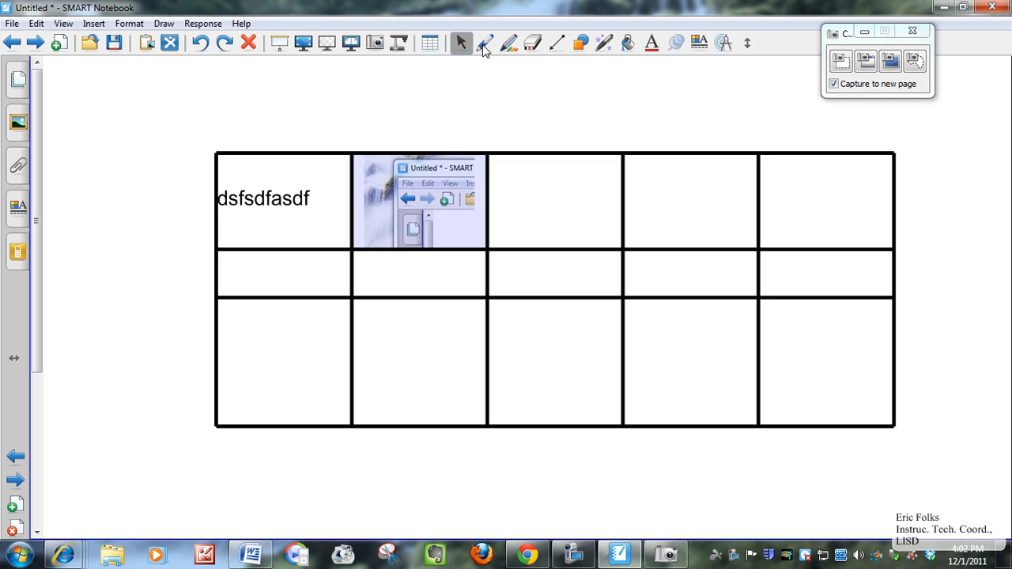
Step: Add a blank page and show the available pen, Creative Pen and eraser types
{"action": "left_click", "coordinate": [62, 45]}
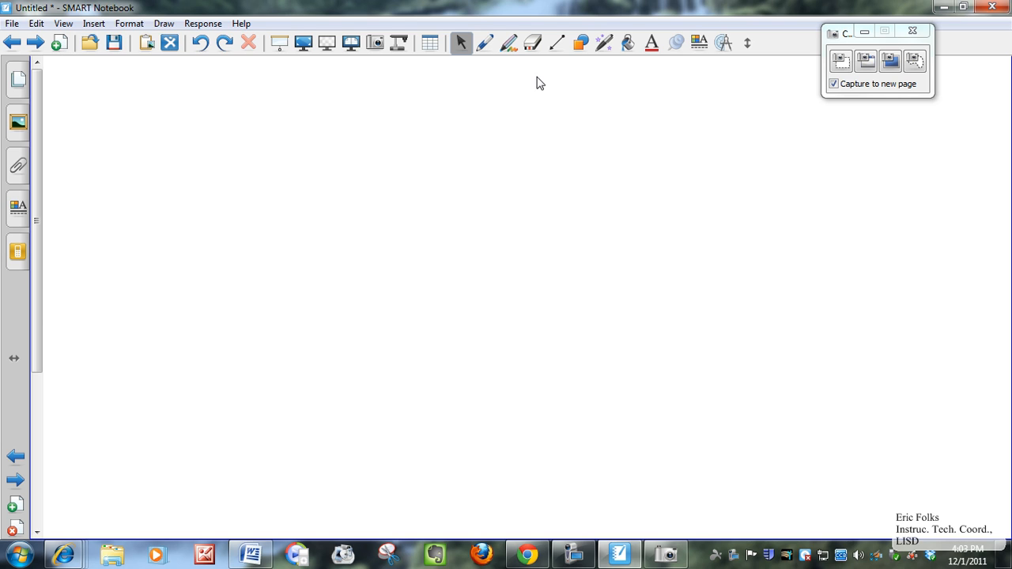
{"action": "left_click", "coordinate": [484, 45]}
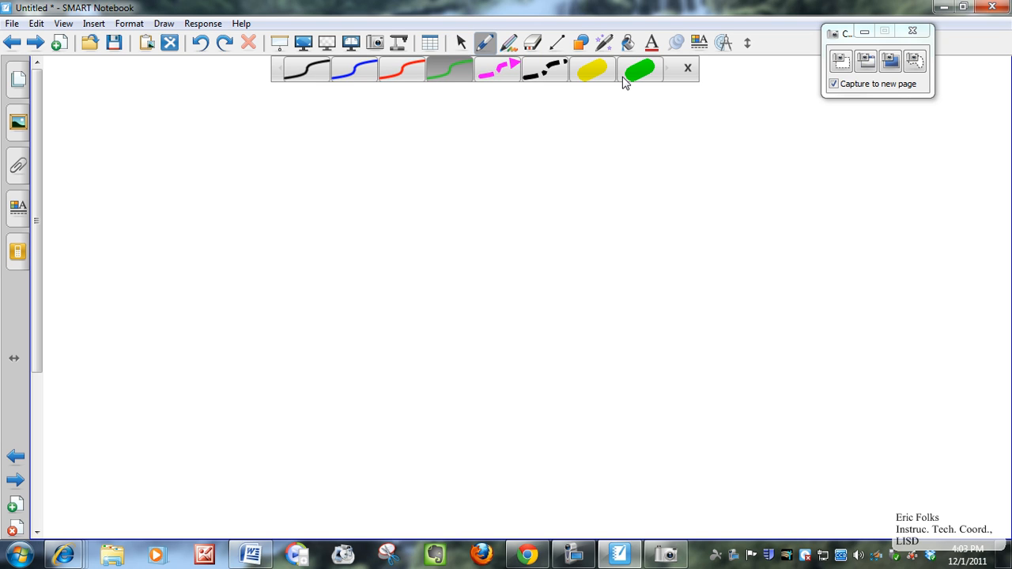
{"action": "left_click", "coordinate": [508, 44]}
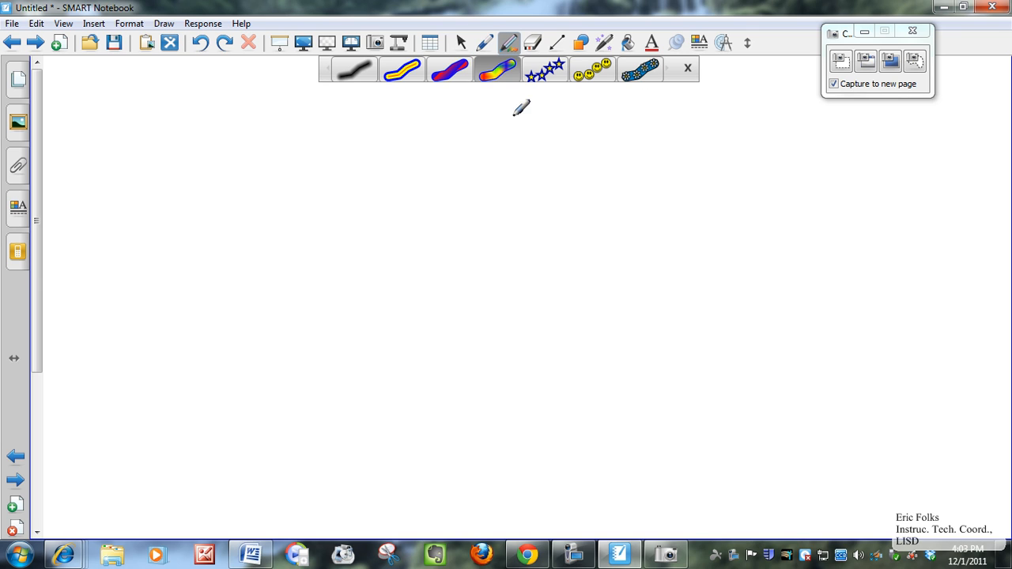
{"action": "left_click", "coordinate": [534, 45]}
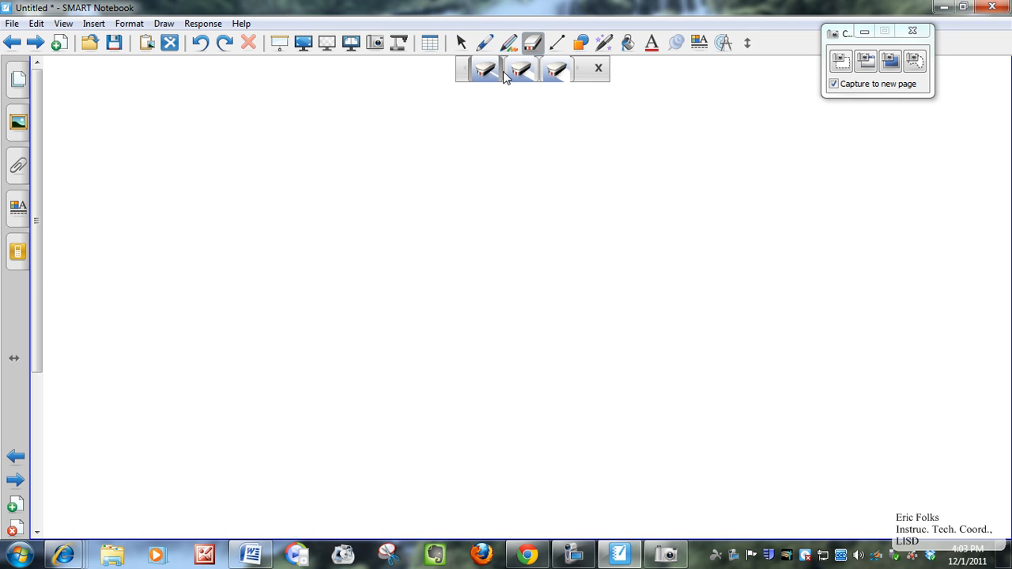
{"action": "left_click", "coordinate": [509, 43]}
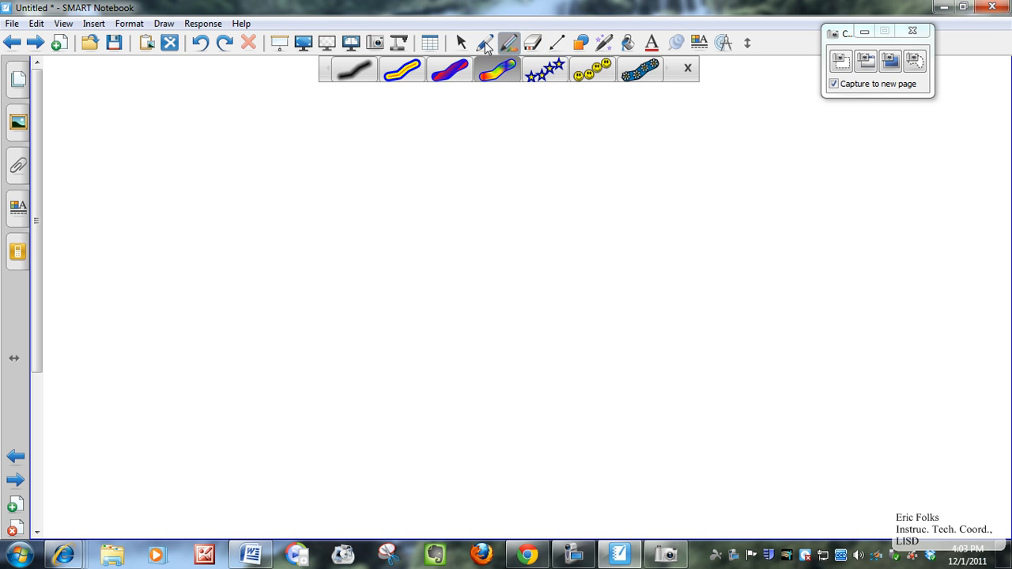
Step: Draw an open, U-shaped curve on the blank page with the solid red pen
{"action": "left_click", "coordinate": [485, 44]}
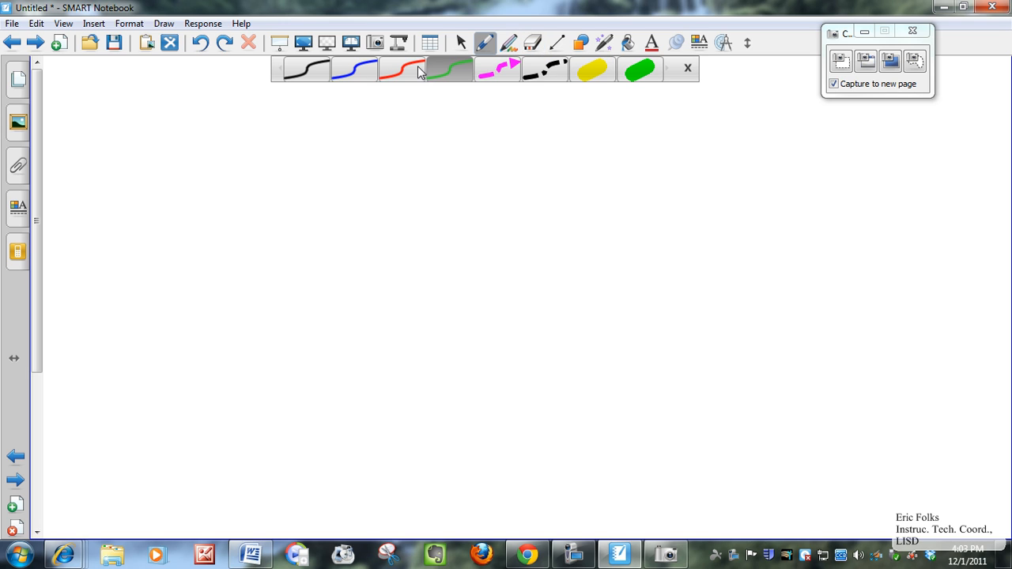
{"action": "mouse_move", "coordinate": [479, 130]}
{"action": "left_mouse_down"}
{"action": "mouse_move", "coordinate": [555, 199]}
{"action": "mouse_move", "coordinate": [537, 177]}
{"action": "left_mouse_up"}
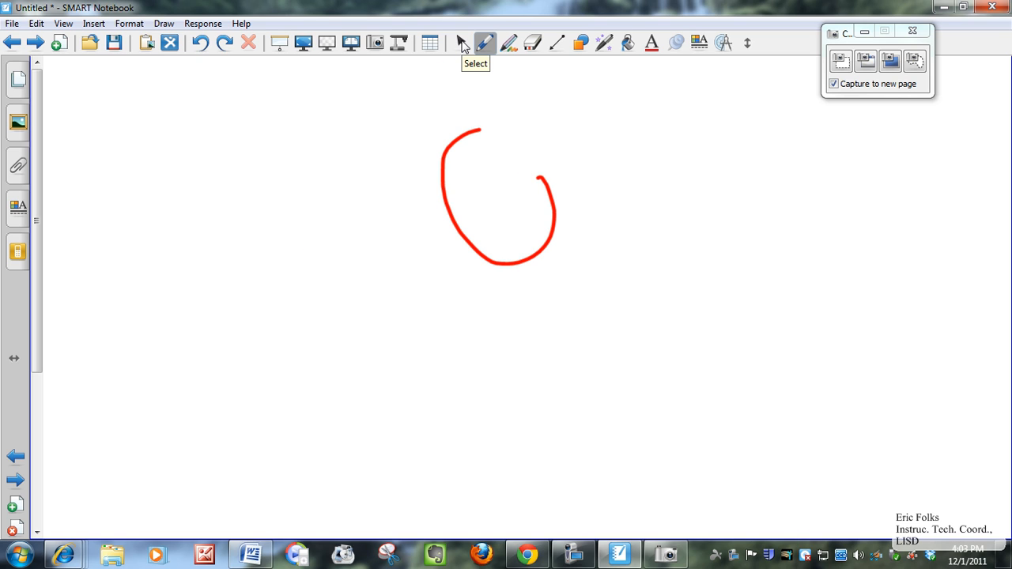
Step: Set the pen to custom pink (red 255, green 0, blue 128) with the second-thickest line, and draw a large looping stroke below the red curve
{"action": "left_click", "coordinate": [20, 212]}
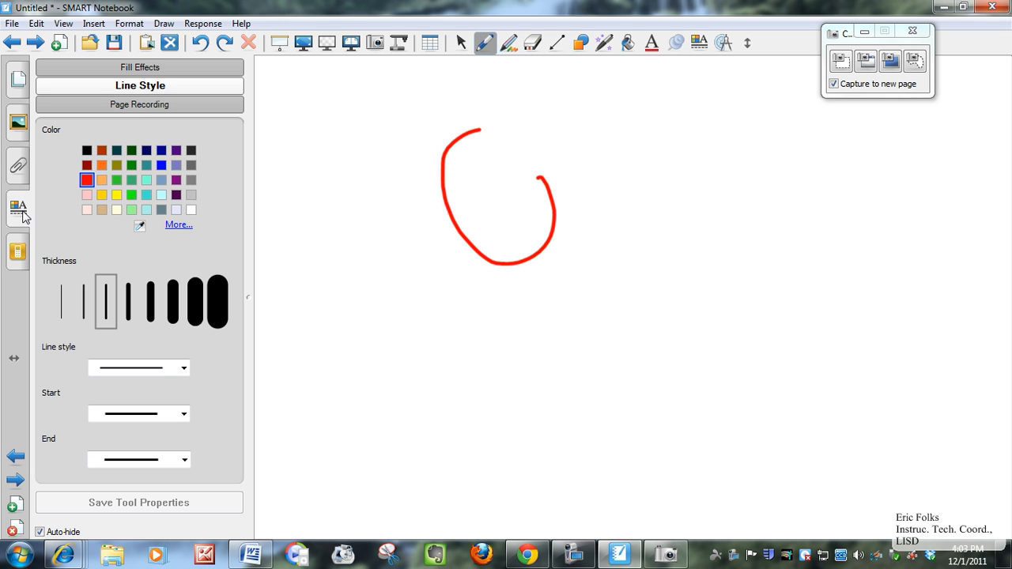
{"action": "left_click", "coordinate": [119, 196]}
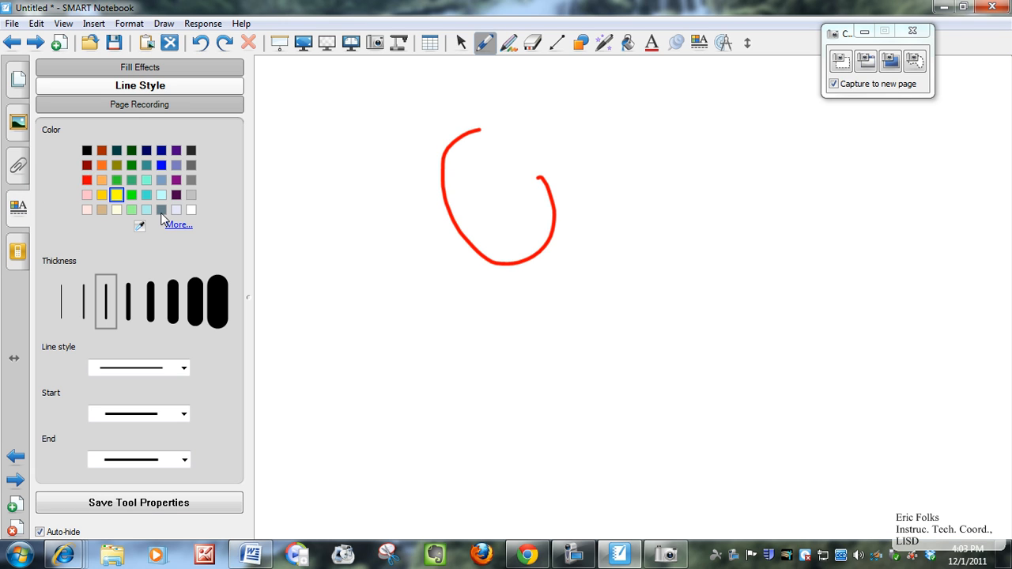
{"action": "left_click", "coordinate": [180, 226]}
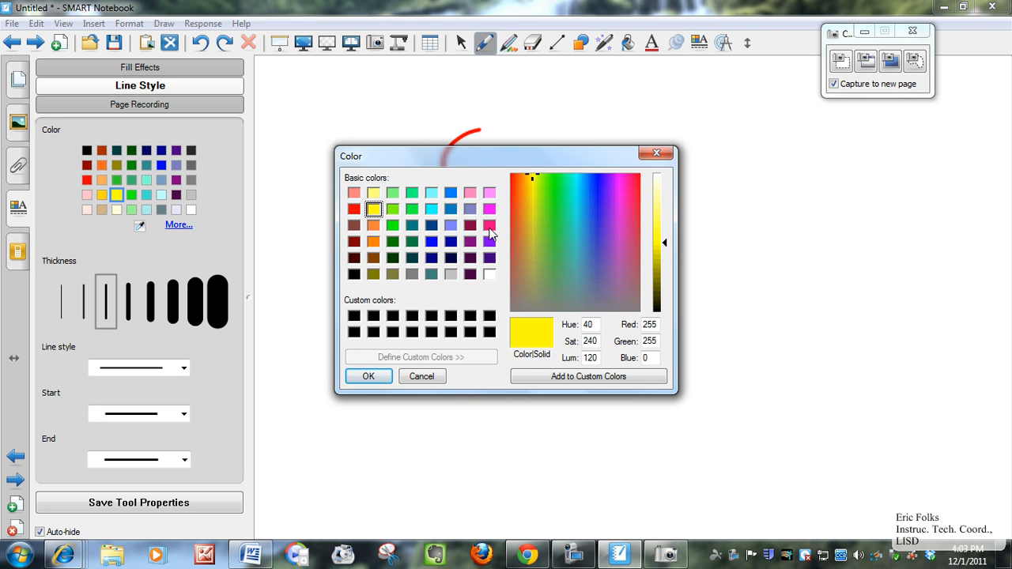
{"action": "left_click", "coordinate": [489, 227]}
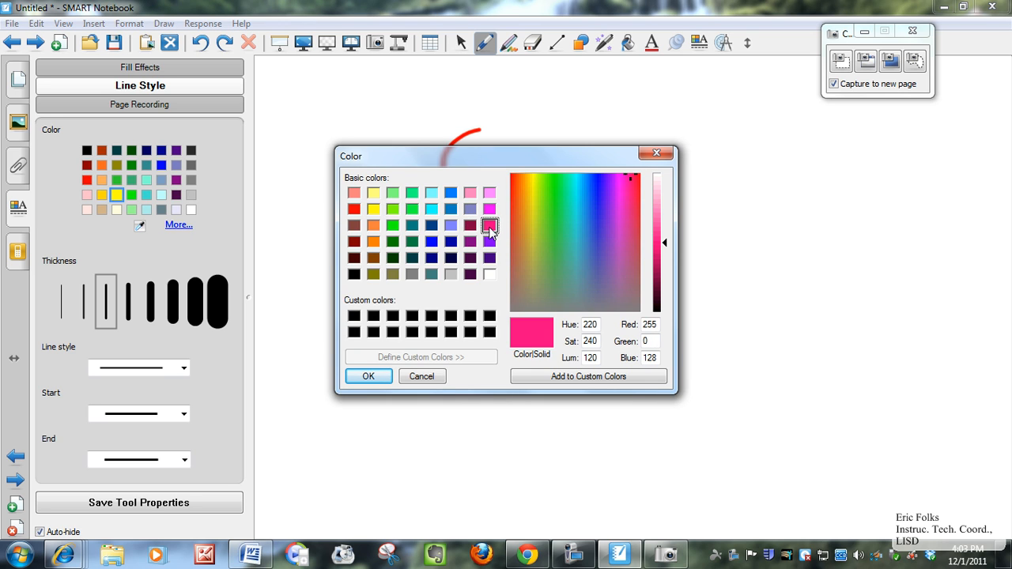
{"action": "left_click", "coordinate": [415, 376]}
{"action": "left_click", "coordinate": [195, 300]}
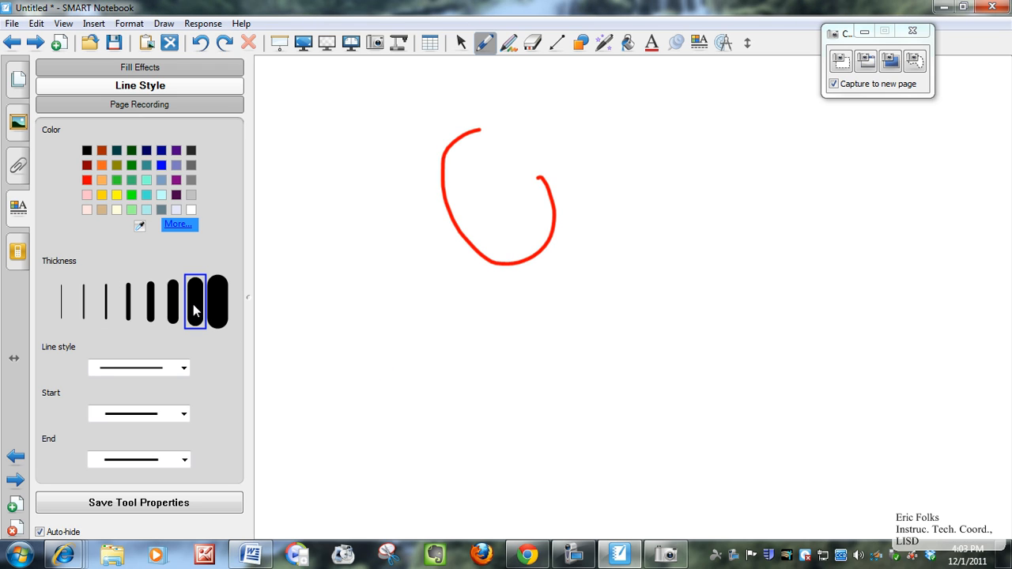
{"action": "mouse_move", "coordinate": [488, 328]}
{"action": "left_mouse_down"}
{"action": "mouse_move", "coordinate": [611, 284]}
{"action": "mouse_move", "coordinate": [696, 209]}
{"action": "mouse_move", "coordinate": [679, 378]}
{"action": "mouse_move", "coordinate": [515, 272]}
{"action": "mouse_move", "coordinate": [559, 374]}
{"action": "mouse_move", "coordinate": [747, 269]}
{"action": "mouse_move", "coordinate": [884, 376]}
{"action": "mouse_move", "coordinate": [628, 433]}
{"action": "left_mouse_up"}
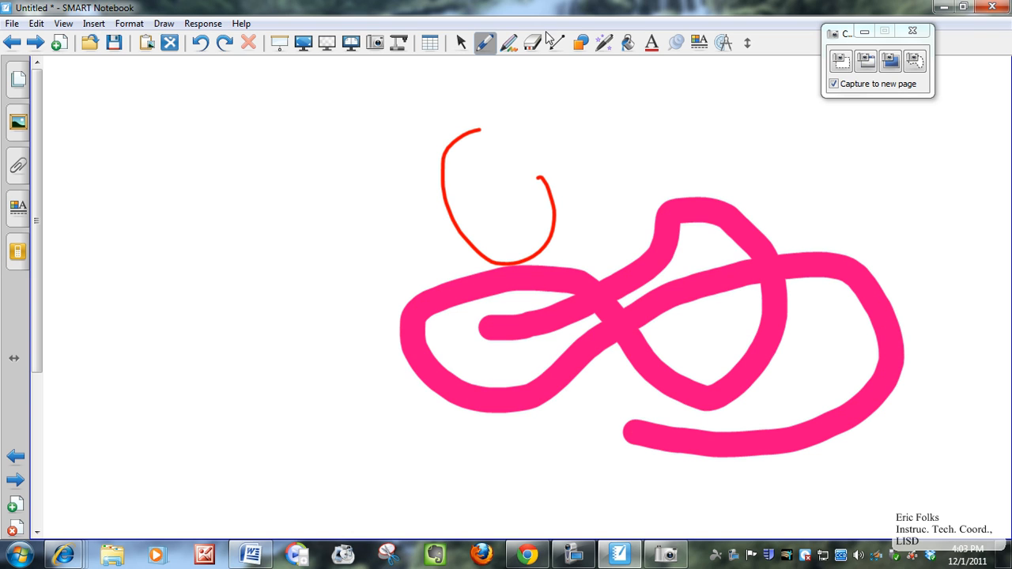
Step: Trace over the red U-shaped curve with the yellow highlighter pen
{"action": "left_click", "coordinate": [486, 43]}
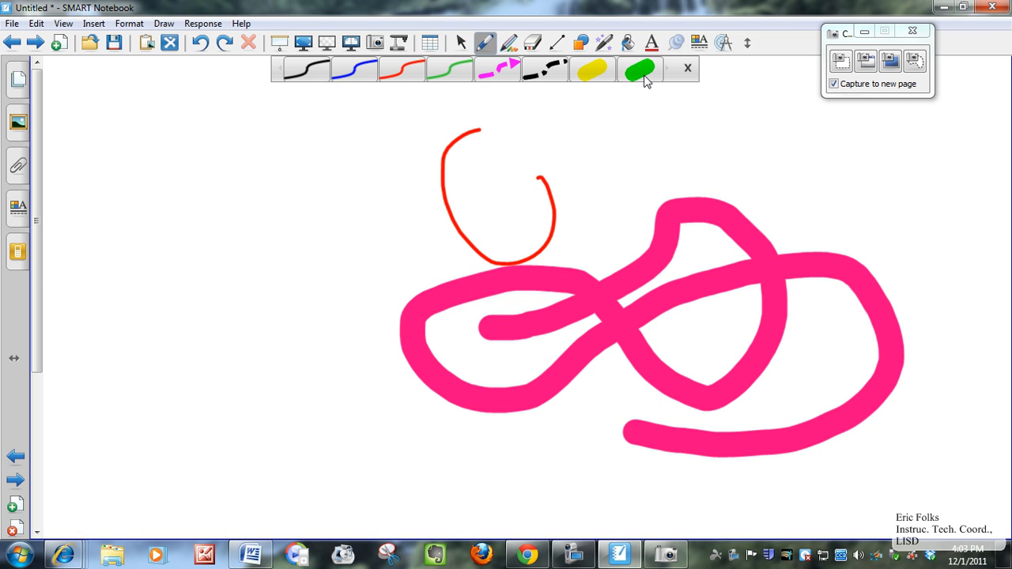
{"action": "left_click", "coordinate": [594, 73]}
{"action": "mouse_move", "coordinate": [506, 127]}
{"action": "left_mouse_down"}
{"action": "mouse_move", "coordinate": [468, 130]}
{"action": "mouse_move", "coordinate": [444, 149]}
{"action": "mouse_move", "coordinate": [450, 201]}
{"action": "mouse_move", "coordinate": [523, 257]}
{"action": "mouse_move", "coordinate": [553, 221]}
{"action": "mouse_move", "coordinate": [542, 169]}
{"action": "left_mouse_up"}
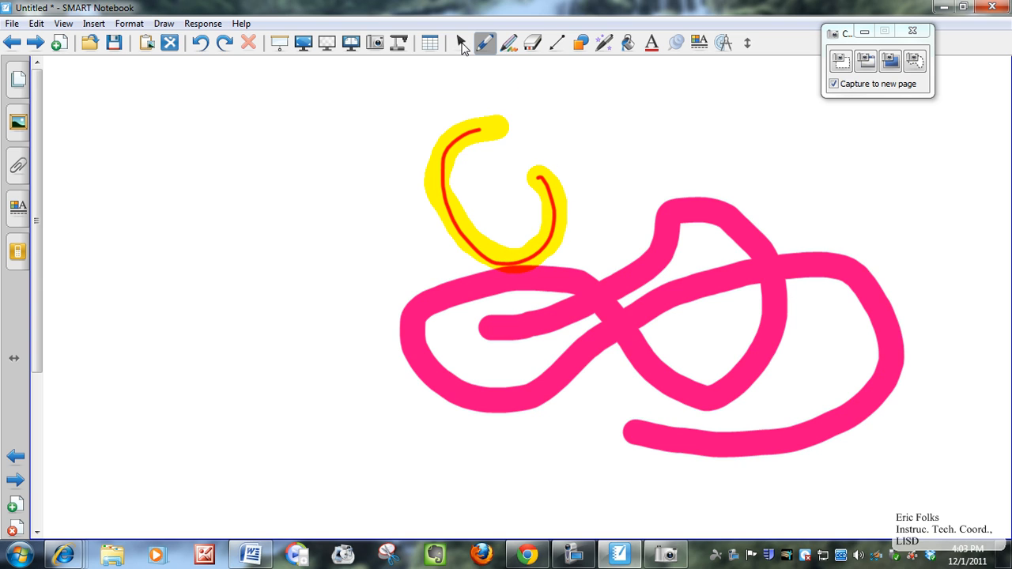
Step: Move the yellow highlighter stroke up and to the right, off the red curve
{"action": "left_click", "coordinate": [462, 45]}
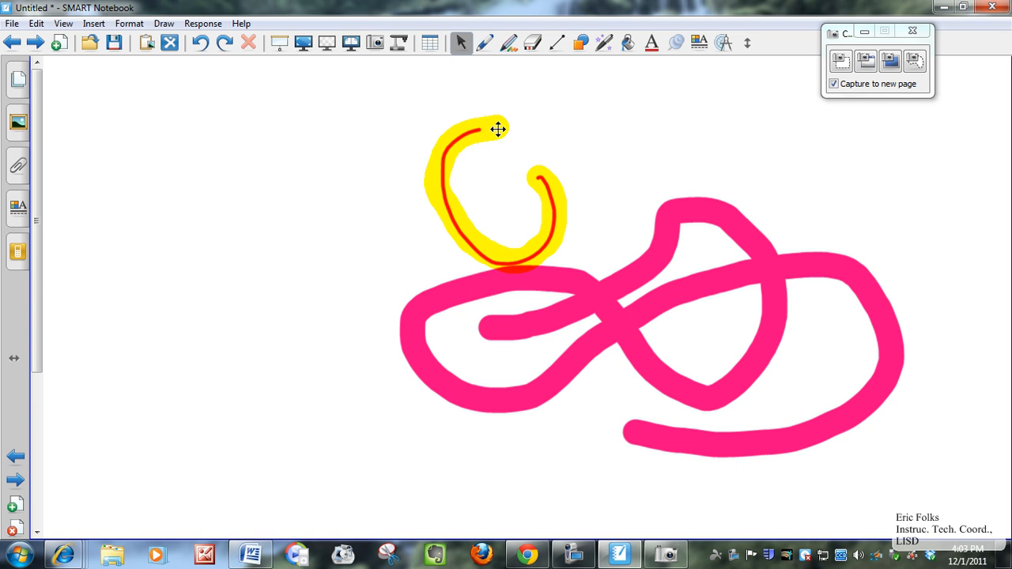
{"action": "left_click", "coordinate": [497, 128]}
{"action": "left_click_drag", "start_coordinate": [498, 128], "coordinate": [575, 105]}
Step: Try light orange, green and yellow on the highlighter stroke, set it to purple, and shift it slightly left
{"action": "left_click", "coordinate": [17, 207]}
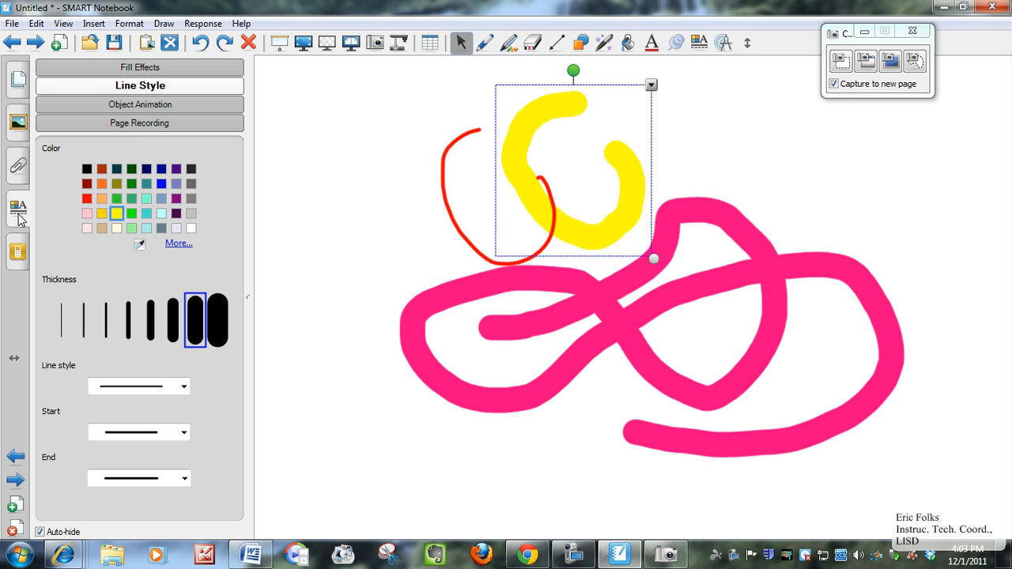
{"action": "left_click", "coordinate": [102, 200]}
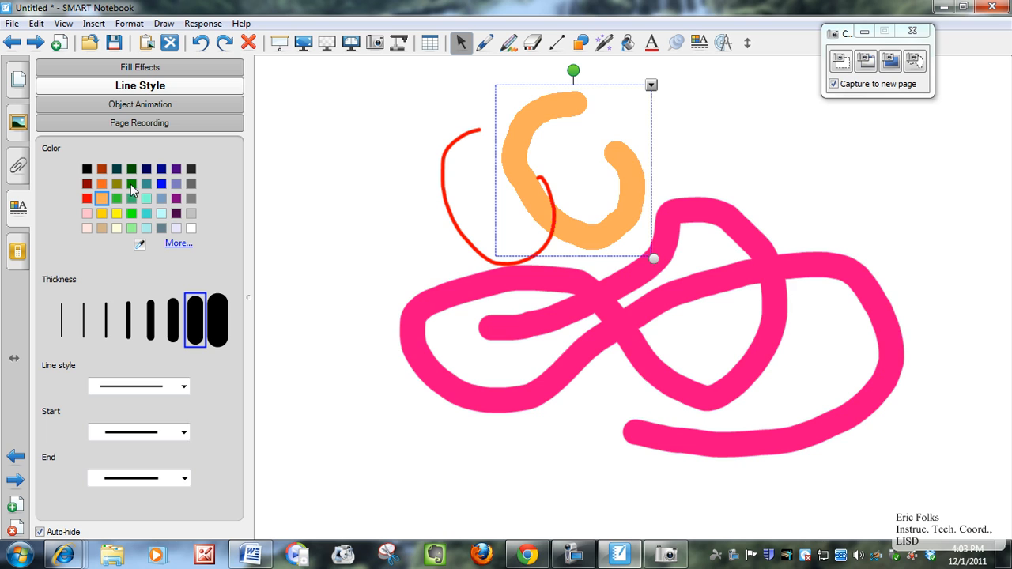
{"action": "left_click", "coordinate": [131, 183]}
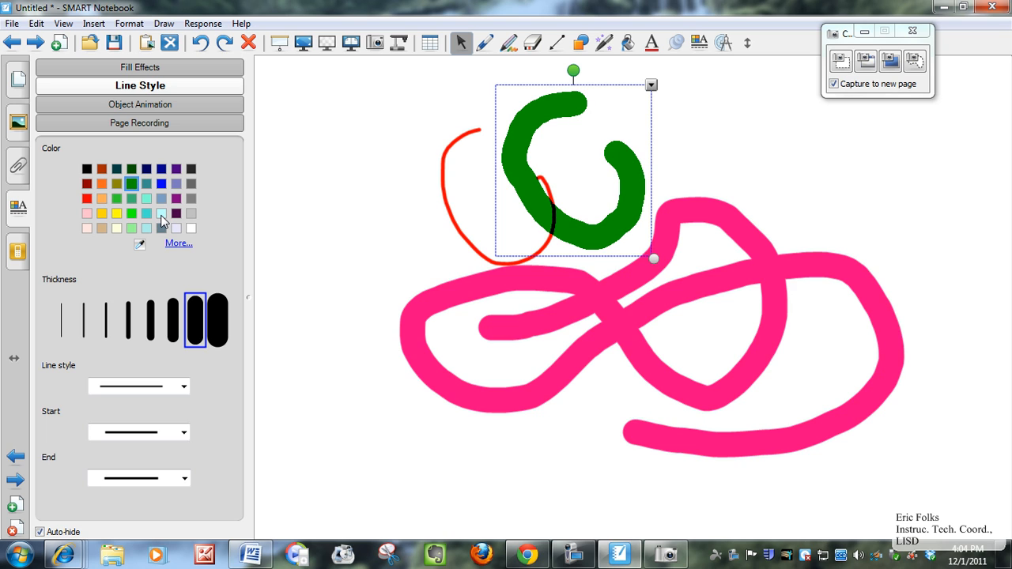
{"action": "left_click", "coordinate": [117, 213]}
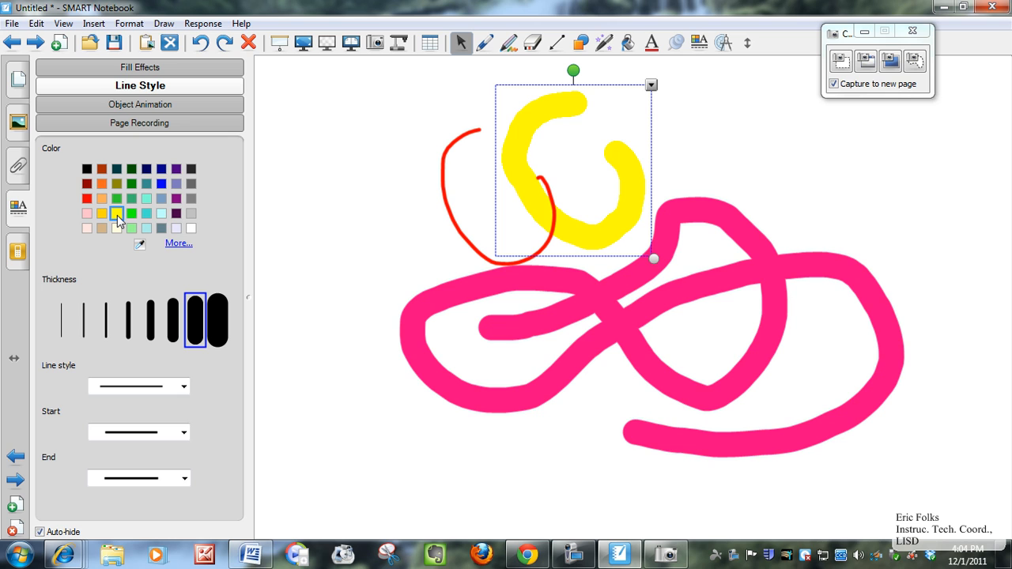
{"action": "left_click", "coordinate": [176, 198]}
{"action": "mouse_move", "coordinate": [556, 105]}
{"action": "left_mouse_down"}
{"action": "mouse_move", "coordinate": [479, 131]}
{"action": "mouse_move", "coordinate": [536, 106]}
{"action": "left_mouse_up"}
{"action": "left_click", "coordinate": [266, 188]}
{"action": "left_click_drag", "start_coordinate": [247, 183], "coordinate": [368, 230]}
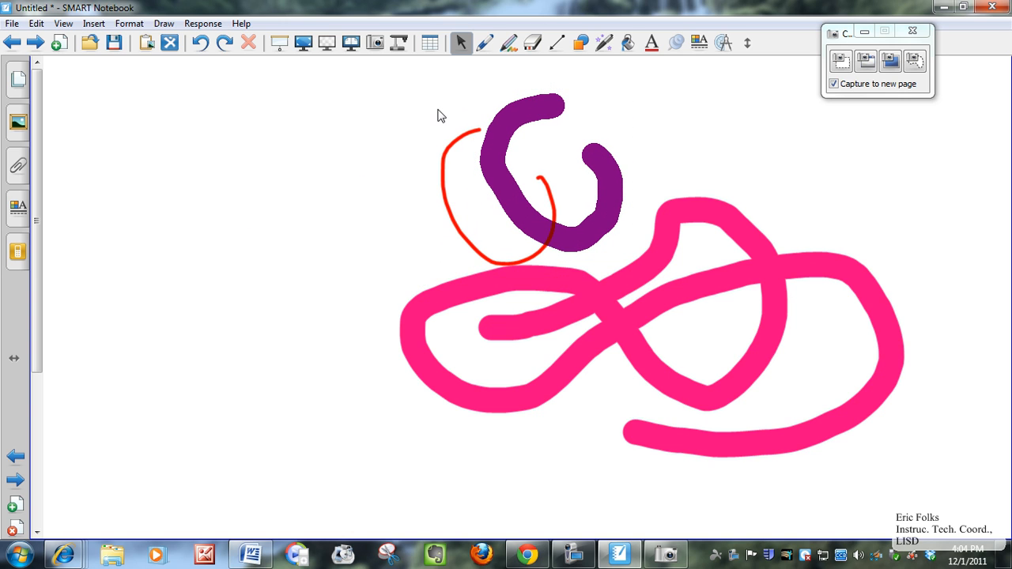
Step: Draw a nearly horizontal yellow highlighter line in the empty area left of the red curve
{"action": "left_click", "coordinate": [484, 43]}
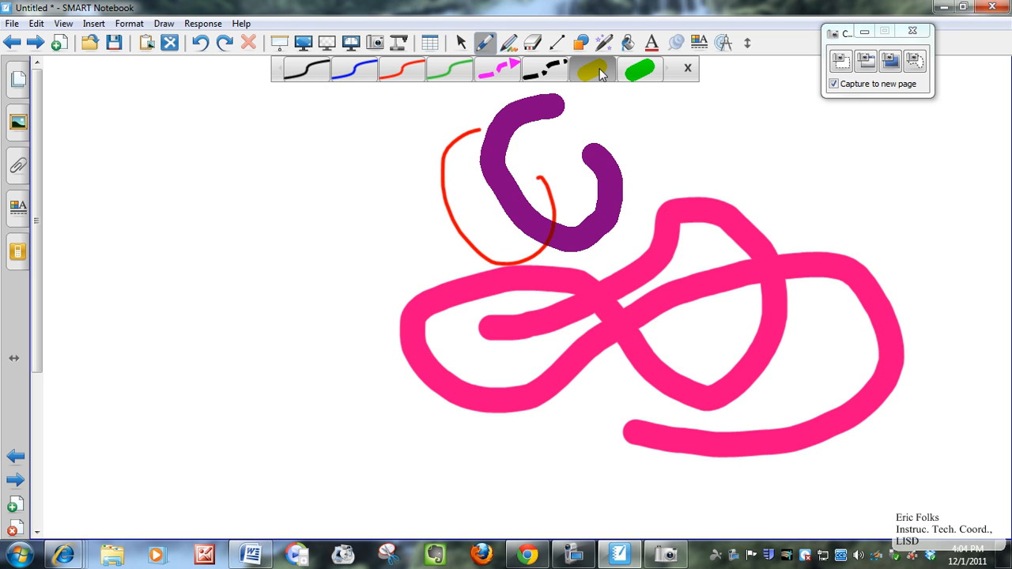
{"action": "left_click", "coordinate": [598, 68]}
{"action": "left_click_drag", "start_coordinate": [152, 185], "coordinate": [341, 193]}
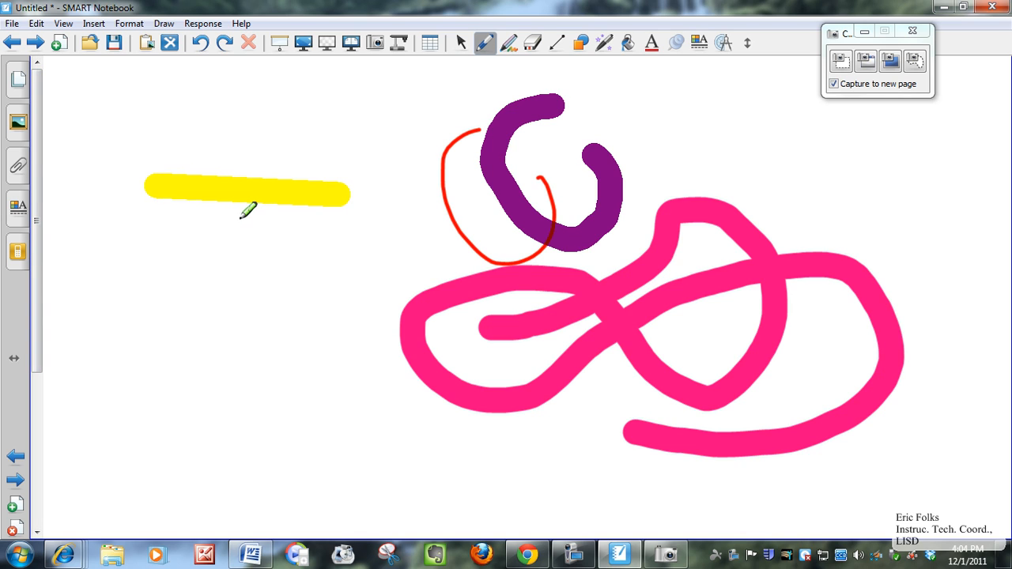
Step: Recolor the yellow line turquoise, try thinner lines on it, and set its thickness back to the second-thickest option
{"action": "left_click", "coordinate": [461, 43]}
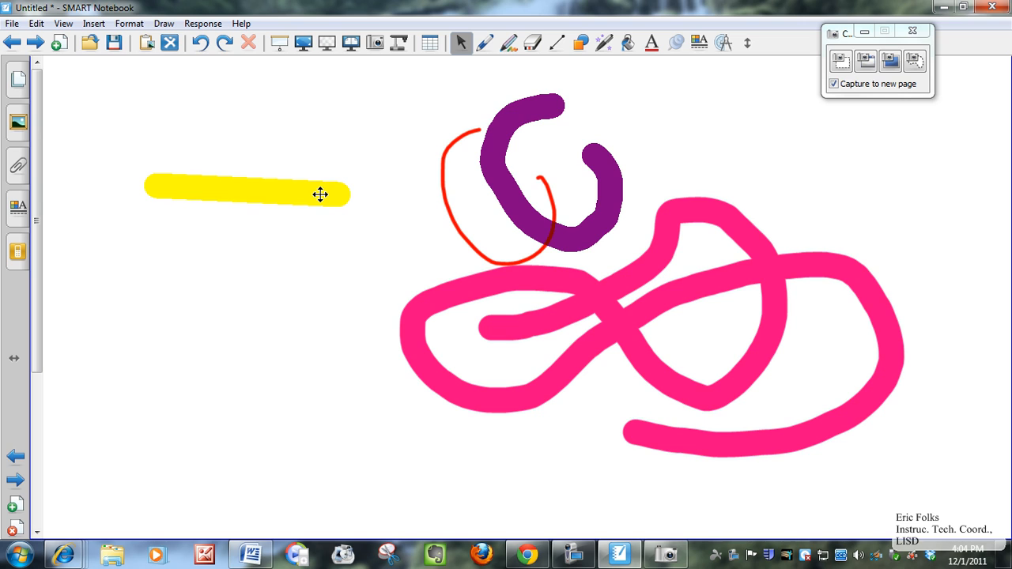
{"action": "left_click", "coordinate": [321, 194]}
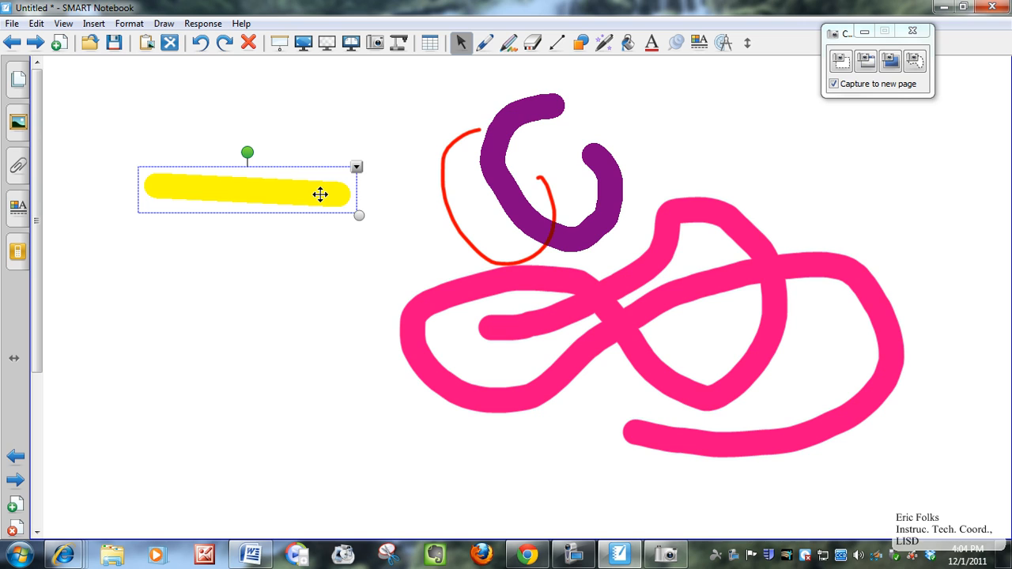
{"action": "left_click", "coordinate": [17, 209]}
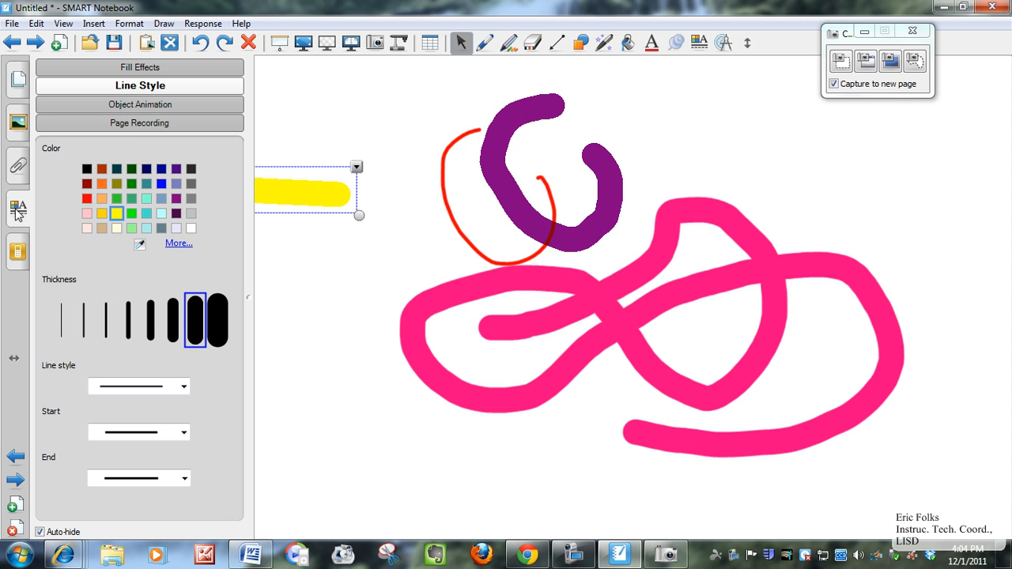
{"action": "left_click", "coordinate": [147, 199]}
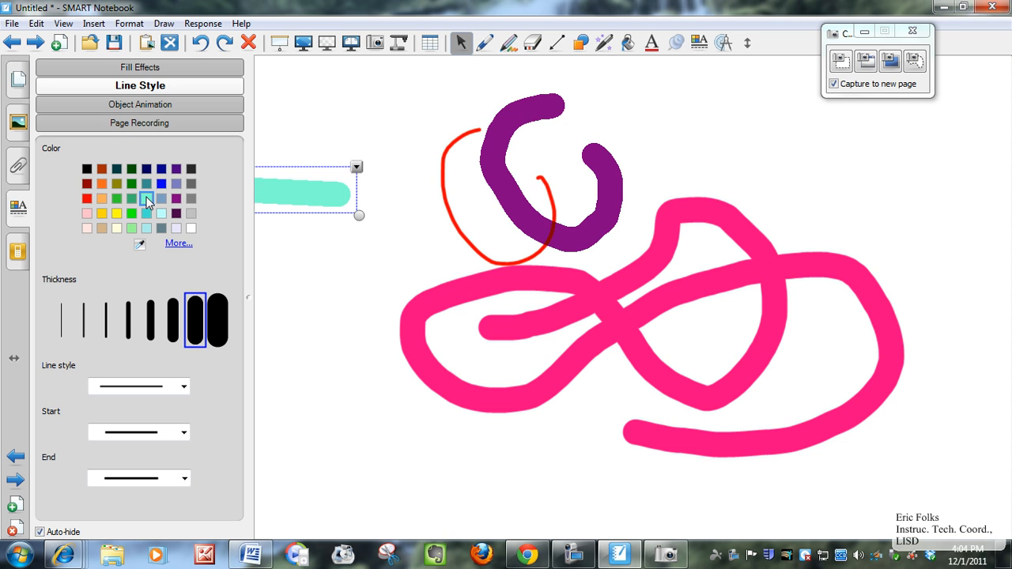
{"action": "left_click", "coordinate": [150, 322]}
{"action": "left_click", "coordinate": [129, 326]}
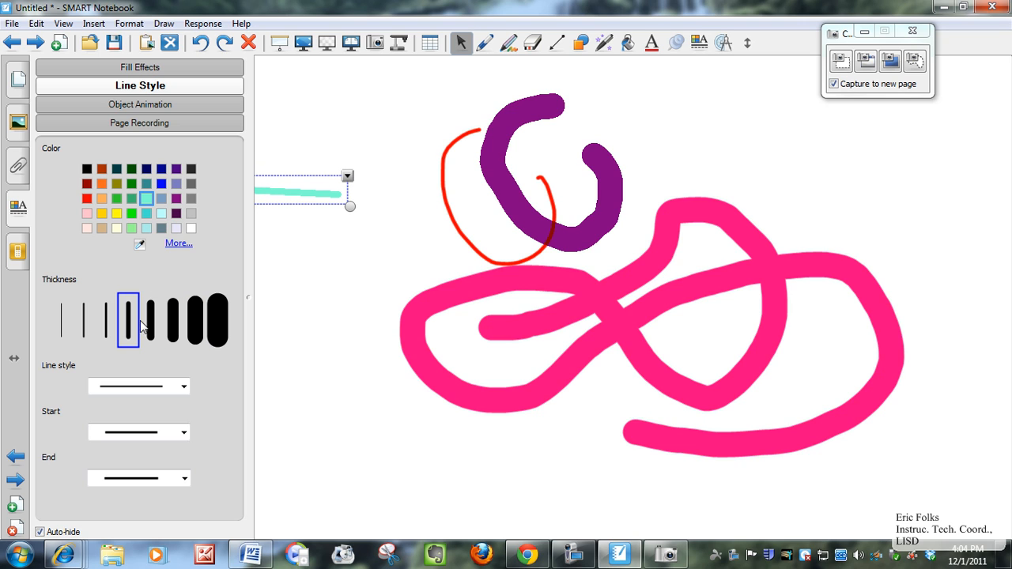
{"action": "left_click", "coordinate": [203, 328]}
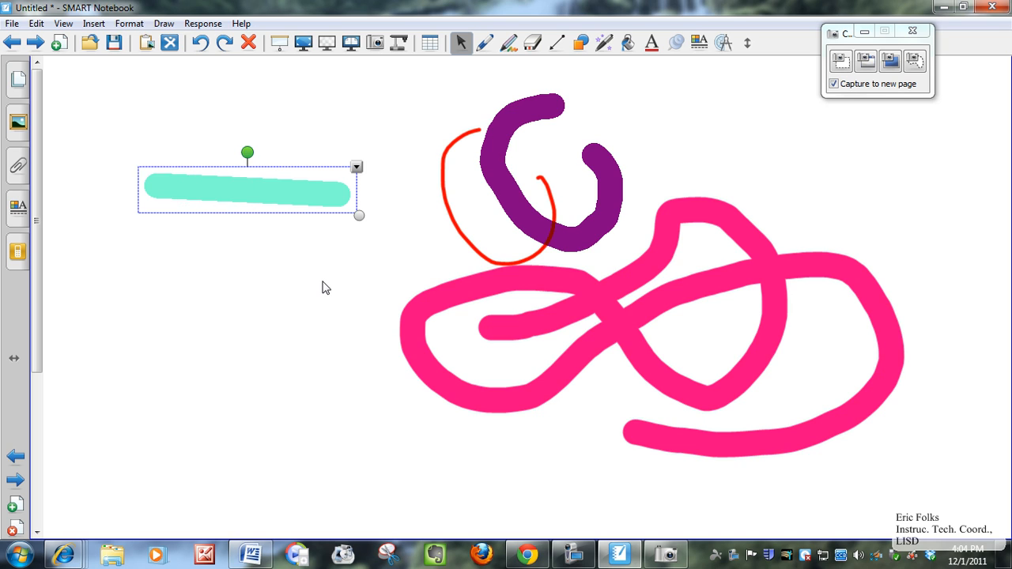
{"action": "left_click", "coordinate": [323, 287]}
Step: Rotate the turquoise line slightly until it is level and make it an Infinite Cloner
{"action": "left_click", "coordinate": [304, 196]}
{"action": "left_click_drag", "start_coordinate": [248, 153], "coordinate": [245, 152]}
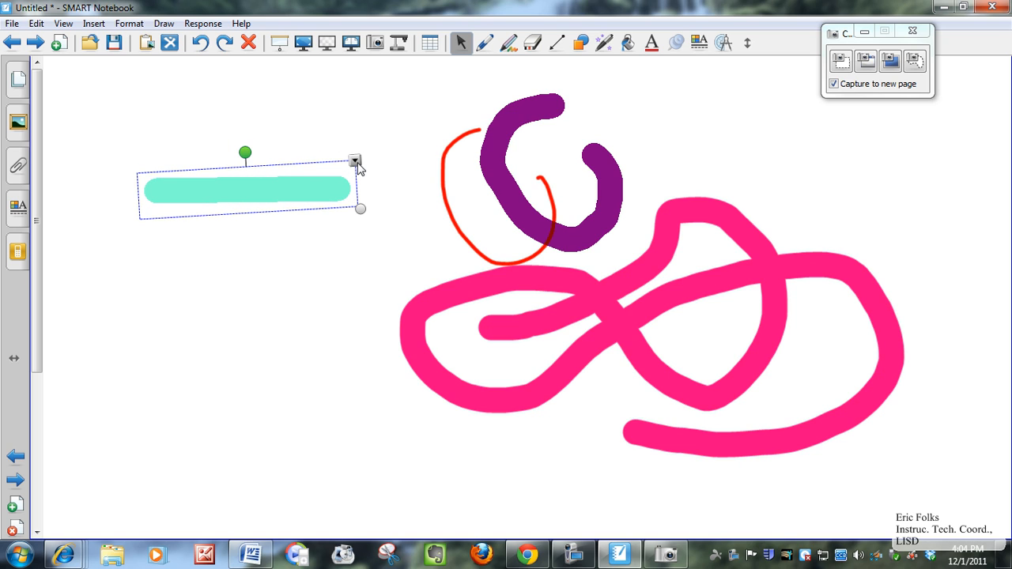
{"action": "left_click", "coordinate": [355, 162]}
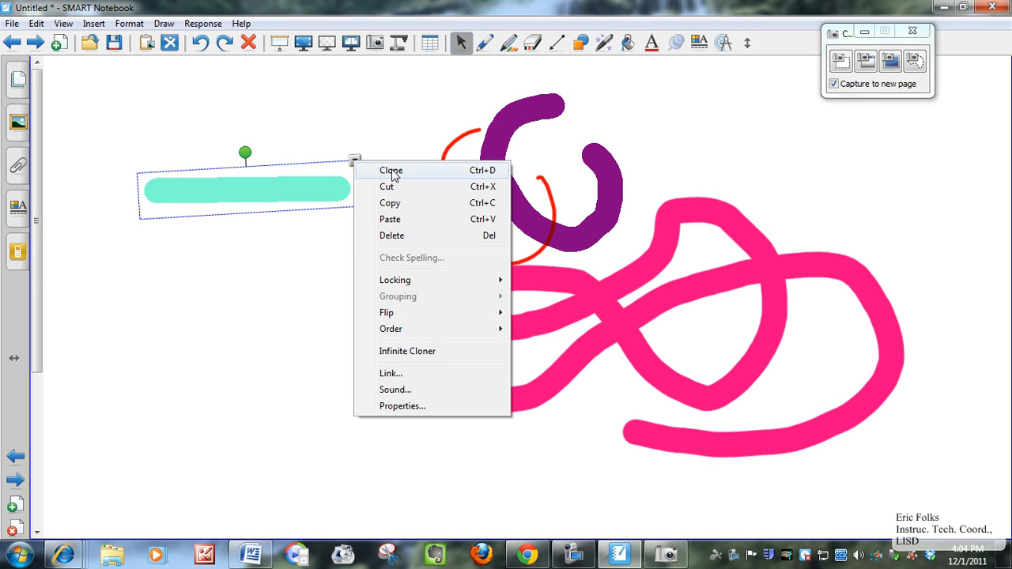
{"action": "left_click", "coordinate": [406, 351]}
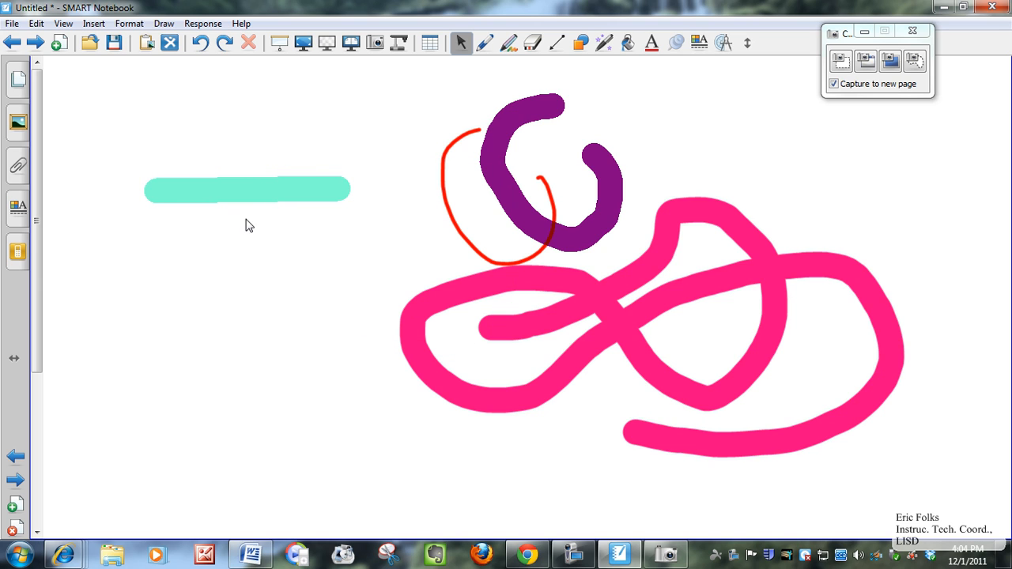
Step: Pull three copies off the turquoise cloner line and stack them right of the purple curve
{"action": "mouse_move", "coordinate": [244, 190]}
{"action": "left_mouse_down"}
{"action": "mouse_move", "coordinate": [463, 145]}
{"action": "mouse_move", "coordinate": [717, 113]}
{"action": "left_mouse_up"}
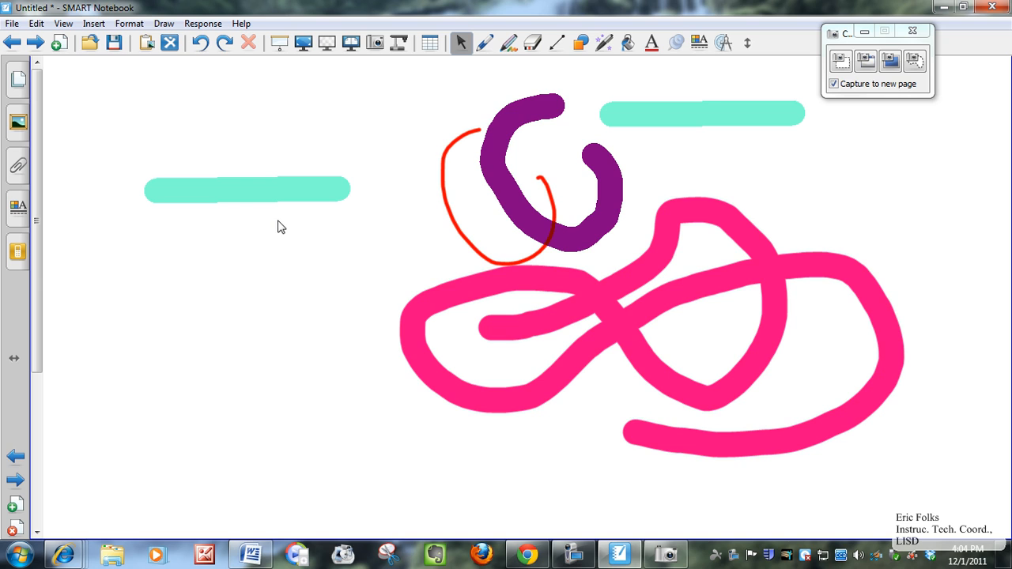
{"action": "mouse_move", "coordinate": [230, 197]}
{"action": "left_mouse_down"}
{"action": "mouse_move", "coordinate": [530, 206]}
{"action": "mouse_move", "coordinate": [655, 194]}
{"action": "mouse_move", "coordinate": [647, 206]}
{"action": "mouse_move", "coordinate": [723, 168]}
{"action": "left_mouse_up"}
{"action": "mouse_move", "coordinate": [275, 190]}
{"action": "left_mouse_down"}
{"action": "mouse_move", "coordinate": [734, 207]}
{"action": "mouse_move", "coordinate": [839, 196]}
{"action": "left_mouse_up"}
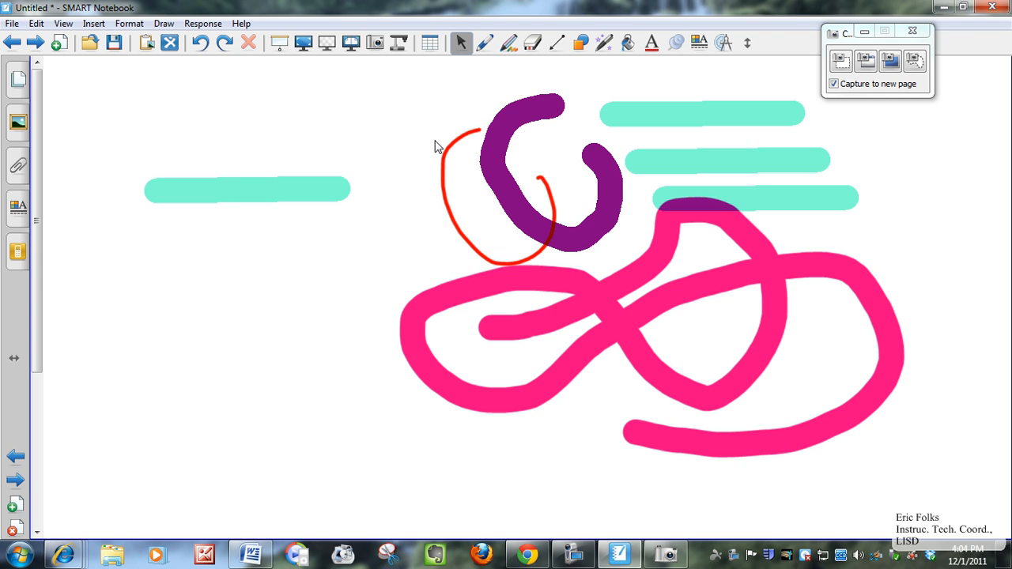
Step: Show the Creative Pen and eraser types, and draw a black dot-to-arrow line sloping down from above the turquoise cloner line toward the red curve
{"action": "left_click", "coordinate": [509, 44]}
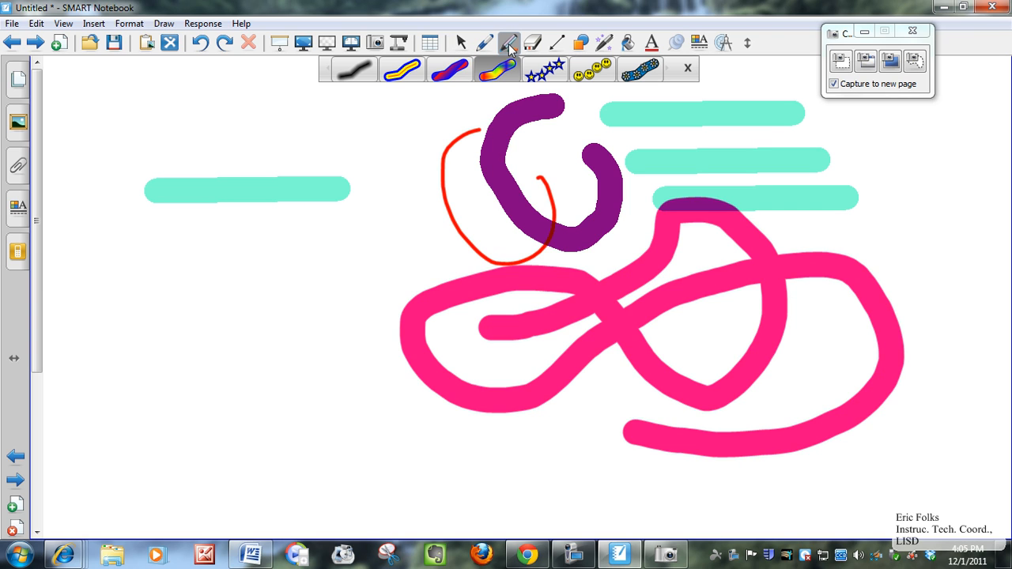
{"action": "left_click", "coordinate": [534, 43]}
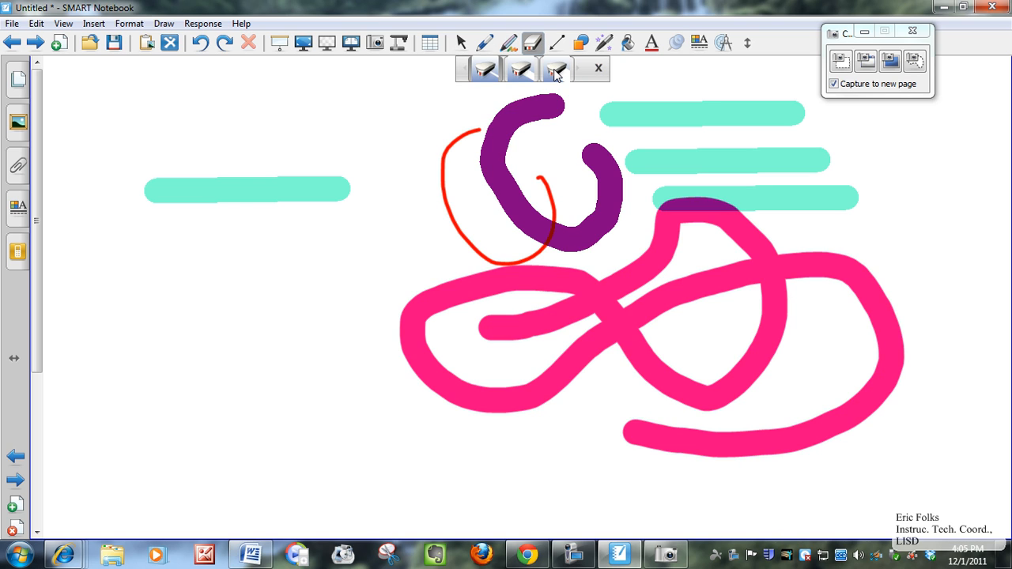
{"action": "left_click", "coordinate": [558, 43]}
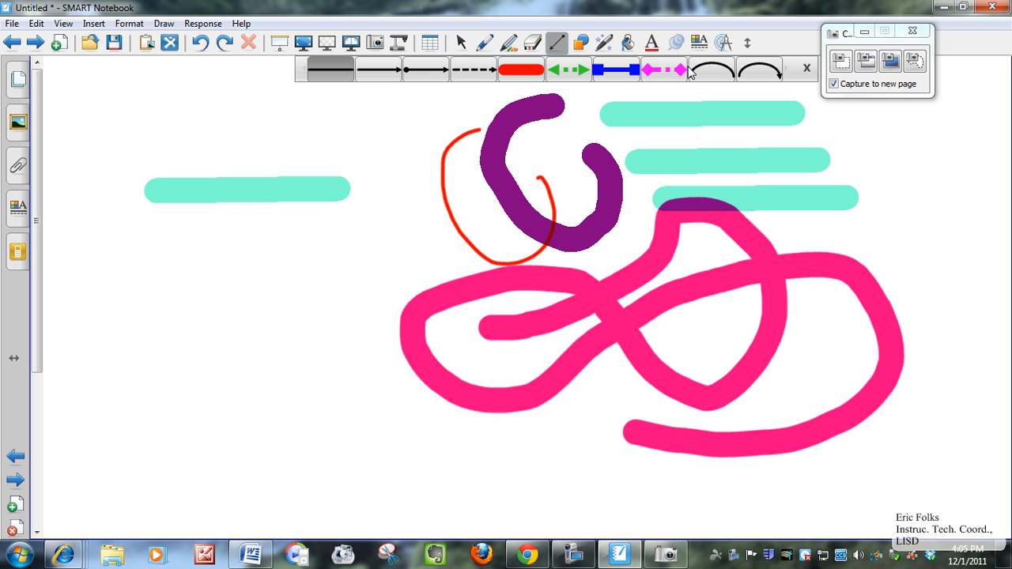
{"action": "left_click", "coordinate": [432, 76]}
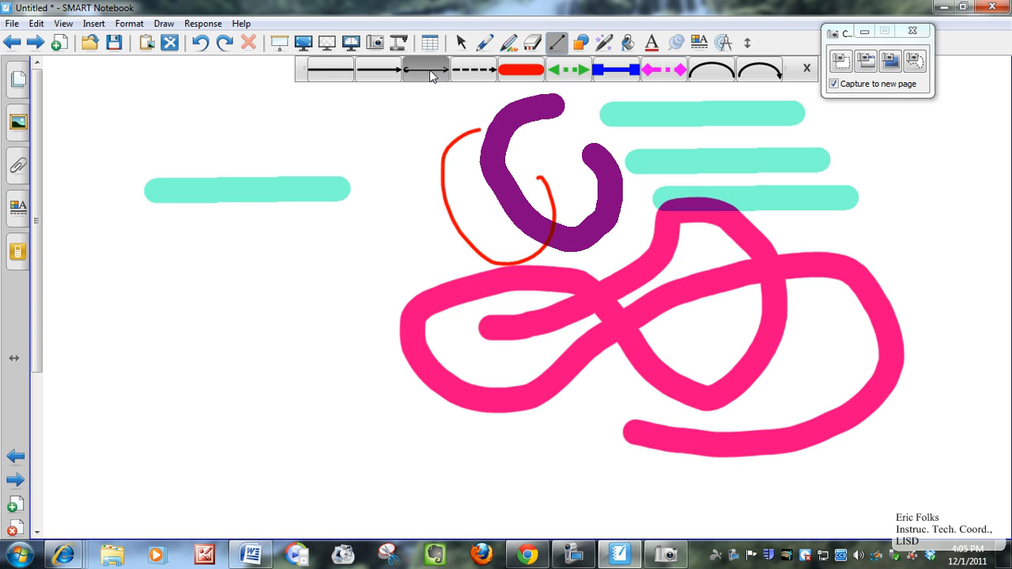
{"action": "left_click_drag", "start_coordinate": [215, 116], "coordinate": [420, 166]}
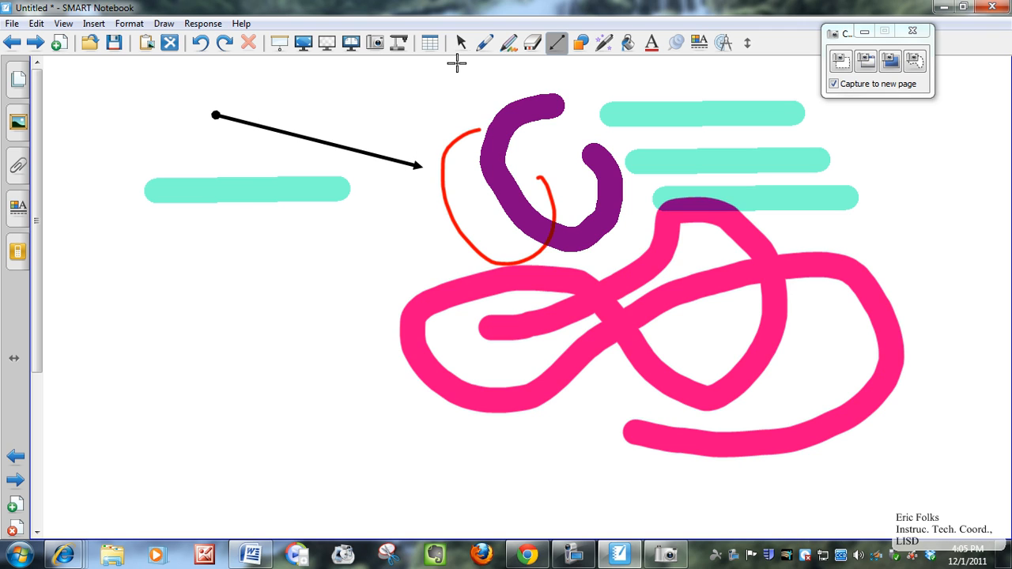
Step: Change the start and end of the black arrow line to square end caps
{"action": "left_click", "coordinate": [461, 44]}
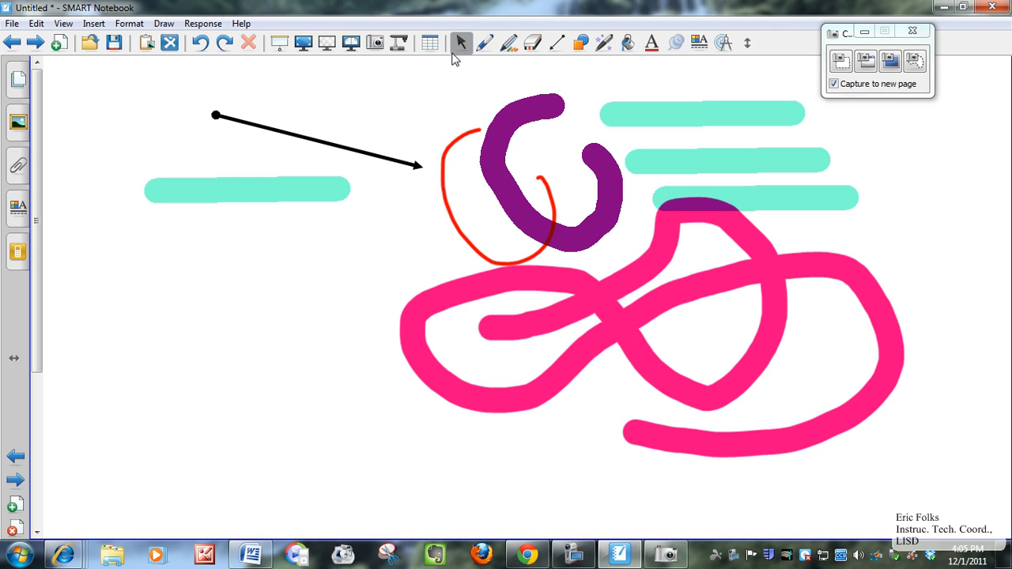
{"action": "left_click", "coordinate": [342, 148]}
{"action": "left_click", "coordinate": [19, 209]}
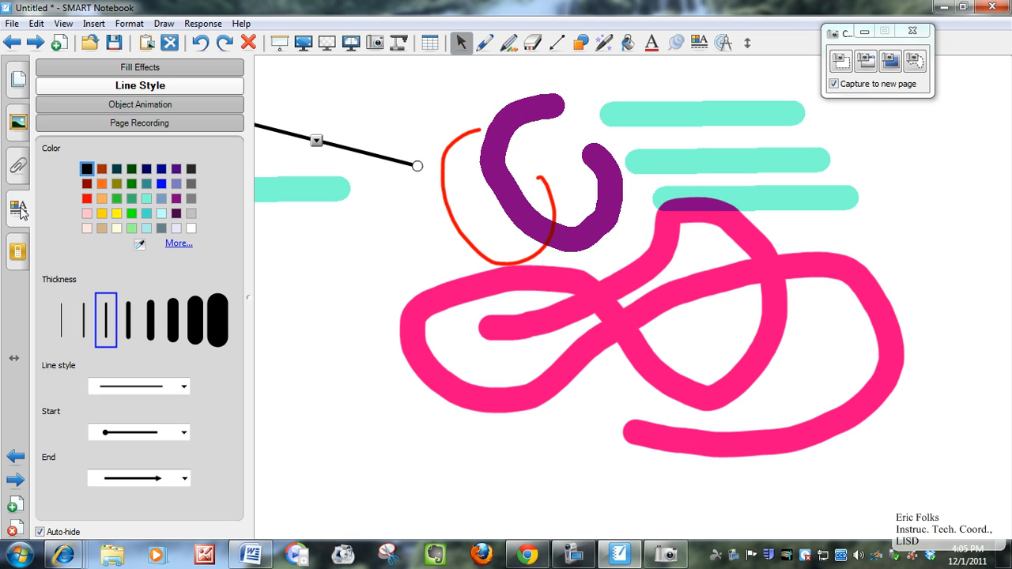
{"action": "left_click", "coordinate": [184, 432]}
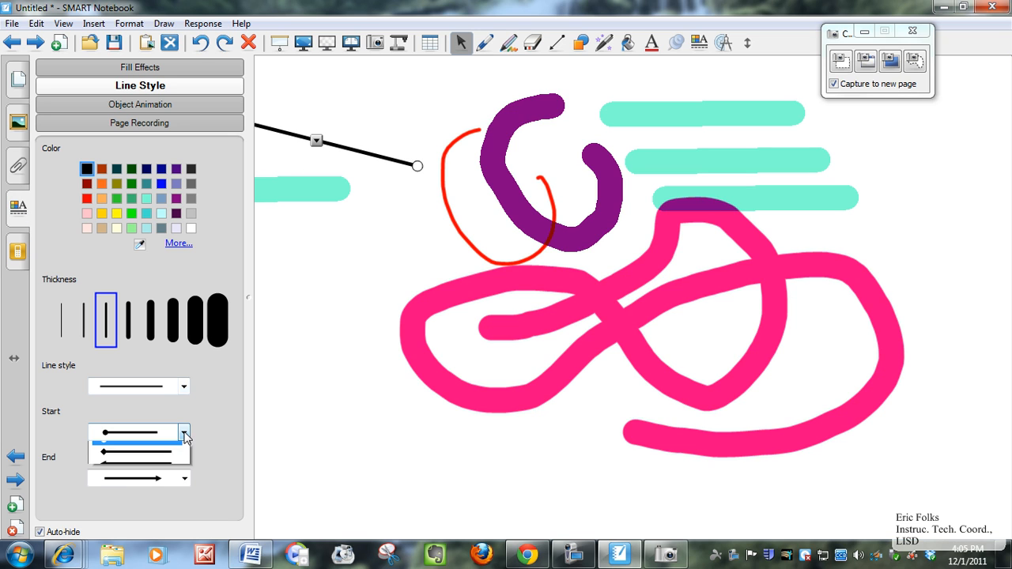
{"action": "left_click", "coordinate": [165, 460]}
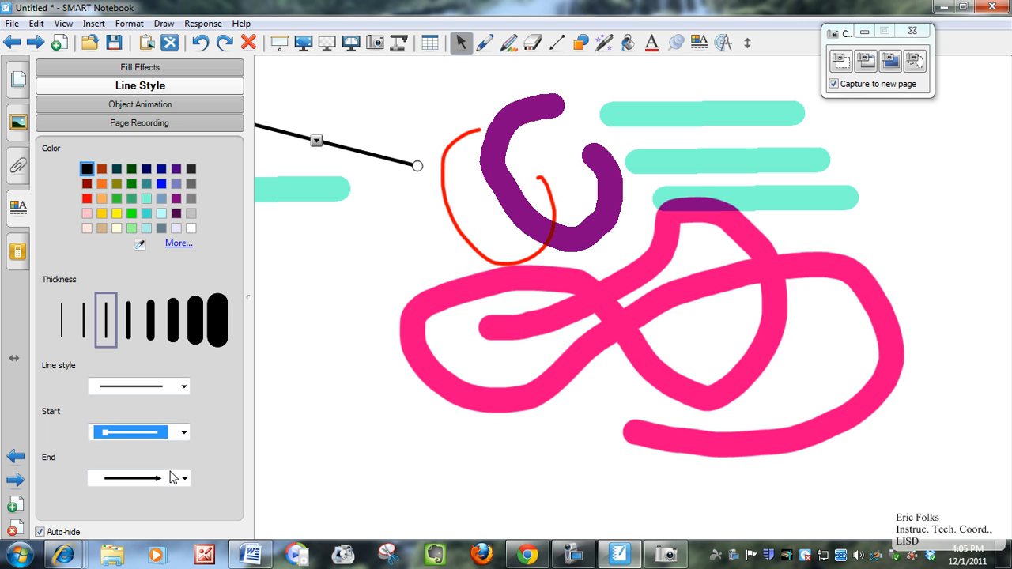
{"action": "left_click", "coordinate": [183, 478]}
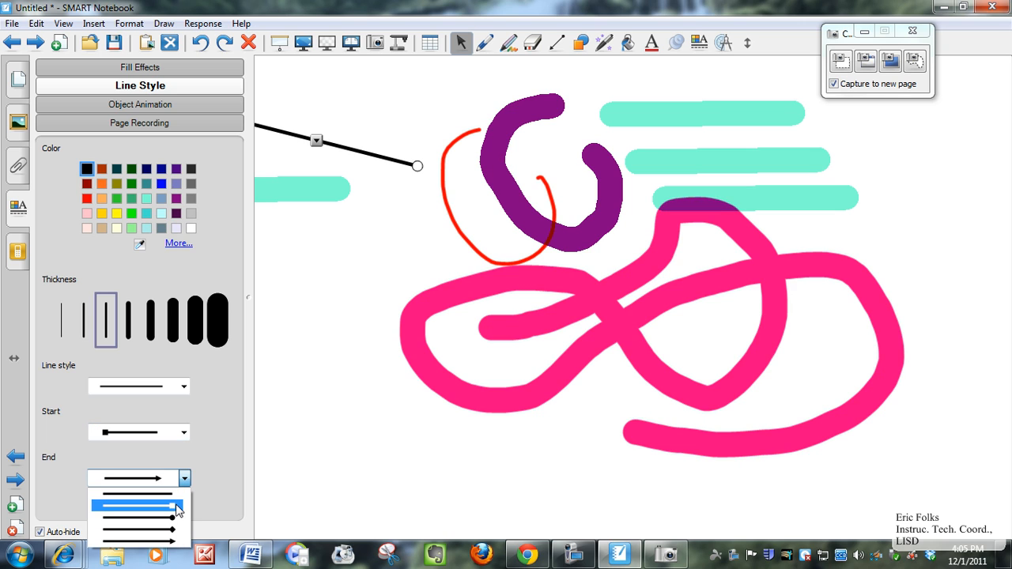
{"action": "left_click", "coordinate": [177, 506]}
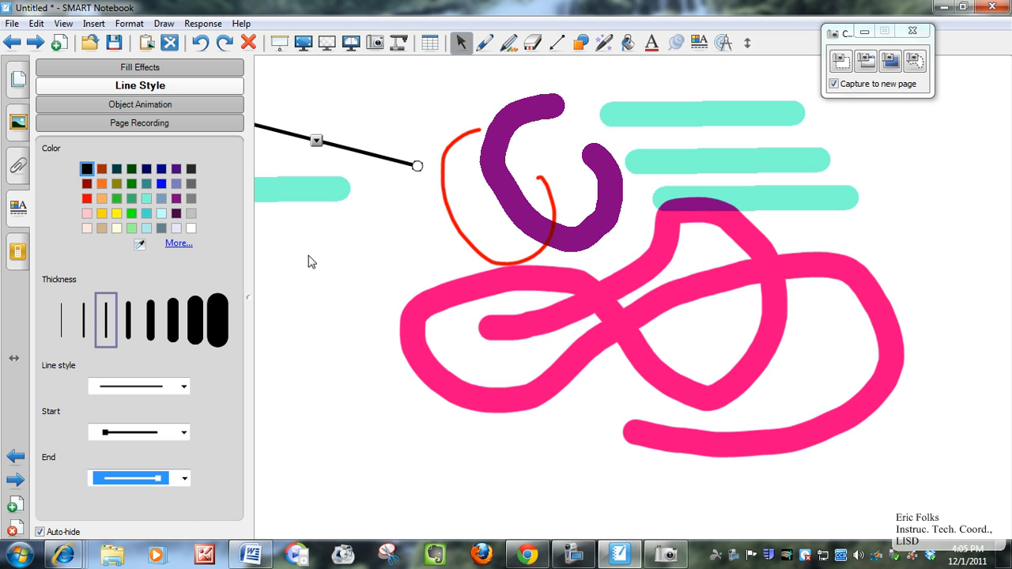
Step: Set the black line's thickness to the second-thickest option and move the line below the turquoise cloner line
{"action": "left_click", "coordinate": [196, 320]}
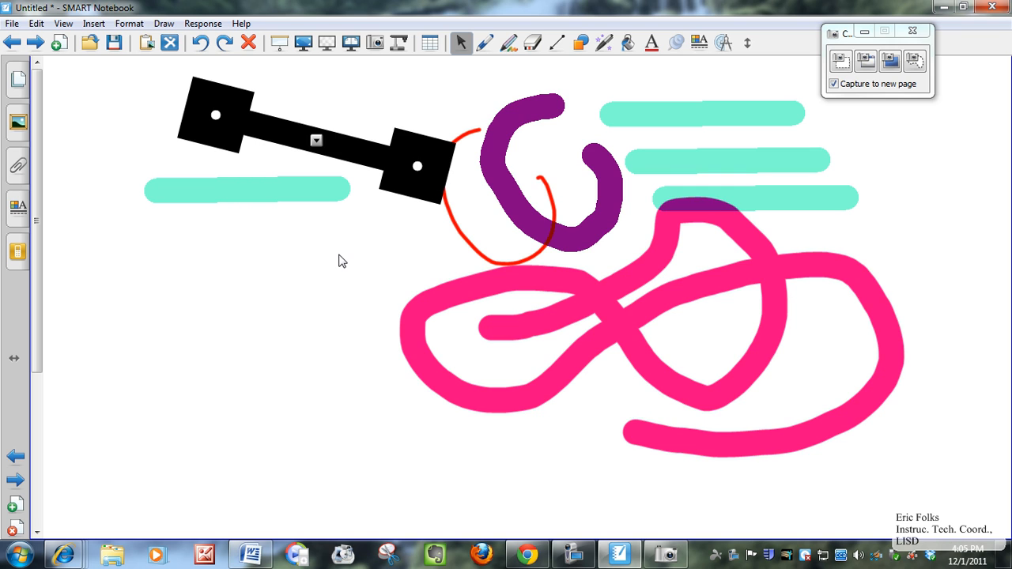
{"action": "left_click", "coordinate": [269, 247]}
{"action": "mouse_move", "coordinate": [356, 167]}
{"action": "left_mouse_down"}
{"action": "mouse_move", "coordinate": [255, 298]}
{"action": "mouse_move", "coordinate": [219, 280]}
{"action": "mouse_move", "coordinate": [225, 286]}
{"action": "left_mouse_up"}
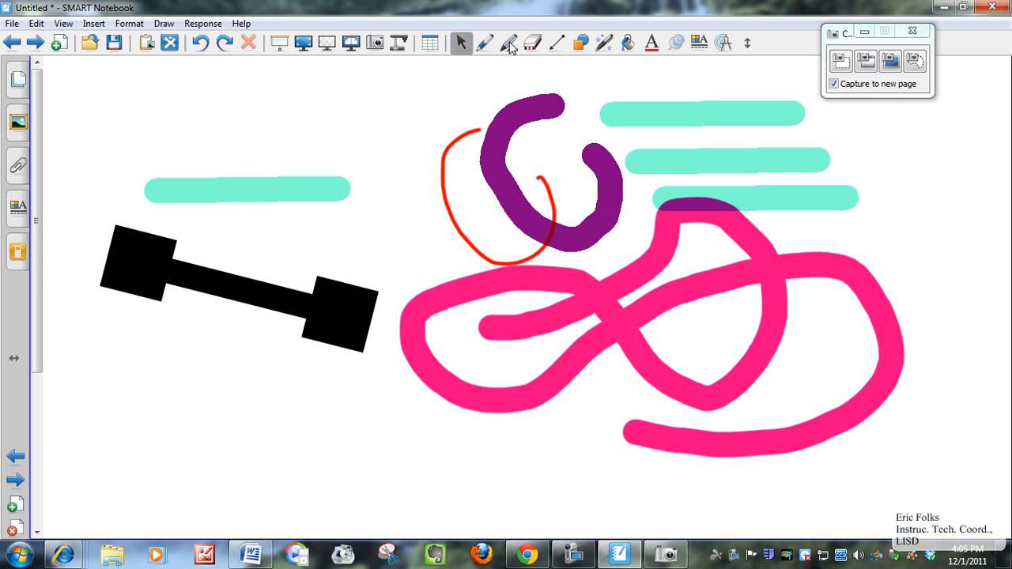
Step: Draw a large right triangle over the turquoise cloner line's end and four smaller ones in a row above the red and purple curves
{"action": "left_click", "coordinate": [581, 43]}
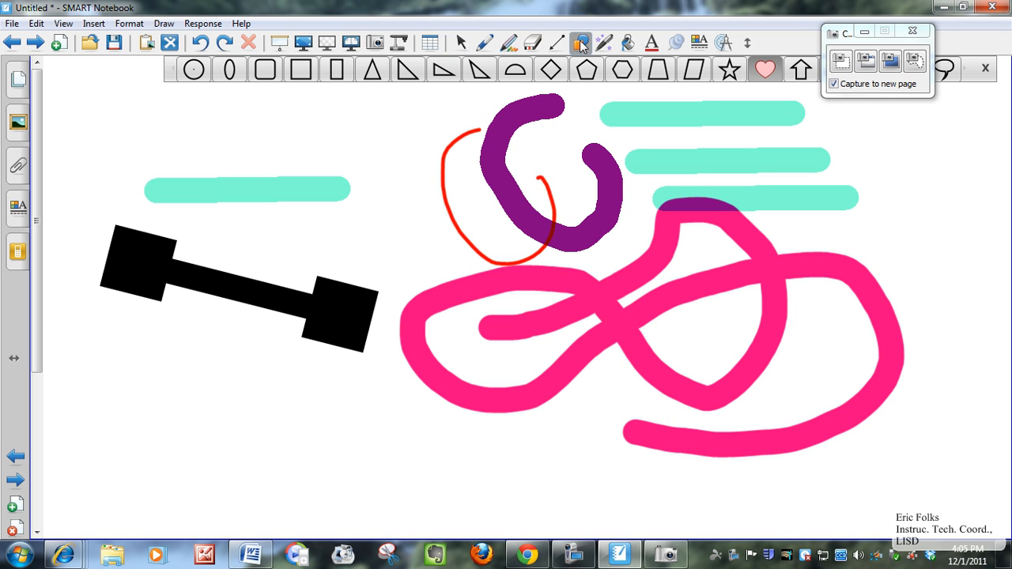
{"action": "left_click", "coordinate": [405, 71]}
{"action": "left_click_drag", "start_coordinate": [317, 120], "coordinate": [437, 239]}
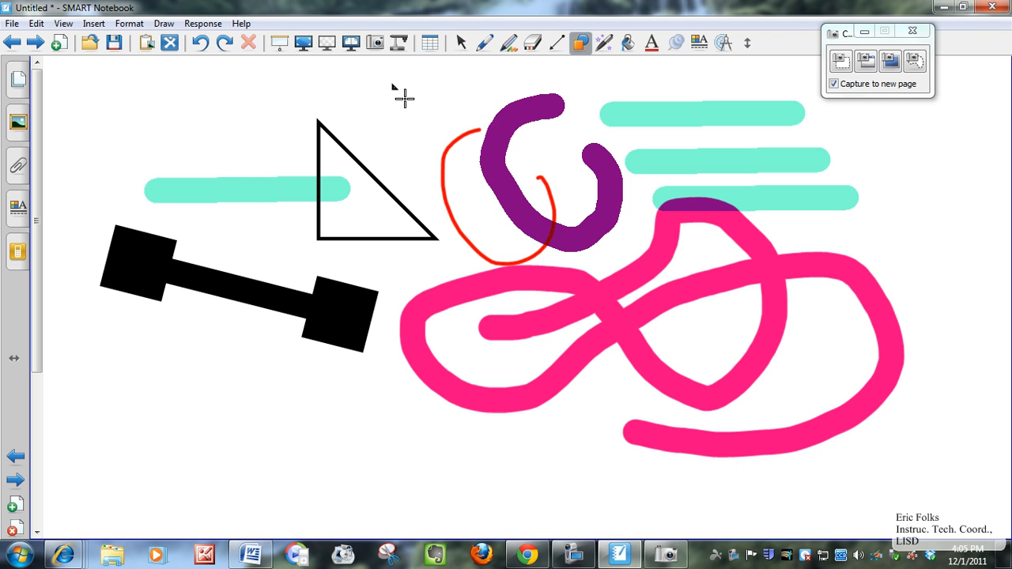
{"action": "left_click_drag", "start_coordinate": [392, 86], "coordinate": [439, 131]}
{"action": "mouse_move", "coordinate": [443, 89]}
{"action": "left_mouse_down"}
{"action": "mouse_move", "coordinate": [468, 114]}
{"action": "mouse_move", "coordinate": [534, 108]}
{"action": "left_mouse_up"}
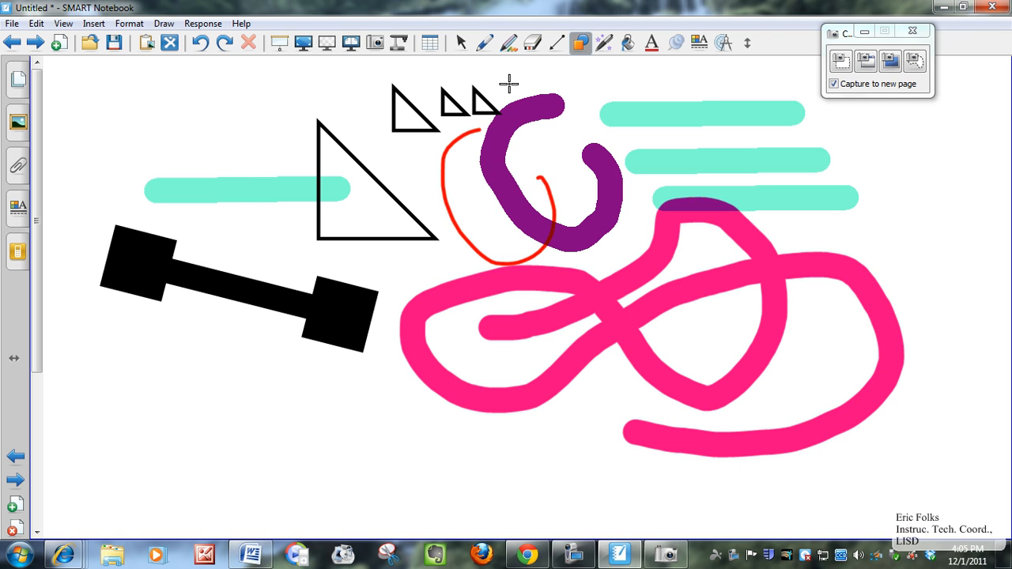
Step: Give the large right triangle a solid light orange fill and shift it up and left over the turquoise cloner line
{"action": "left_click", "coordinate": [462, 44]}
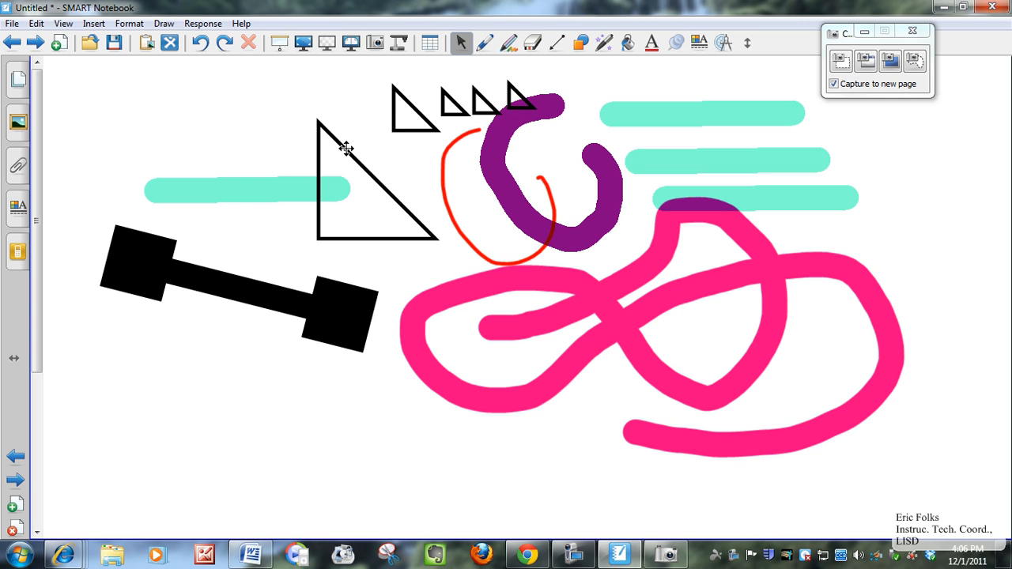
{"action": "left_click", "coordinate": [346, 149]}
{"action": "left_click_drag", "start_coordinate": [346, 148], "coordinate": [320, 117]}
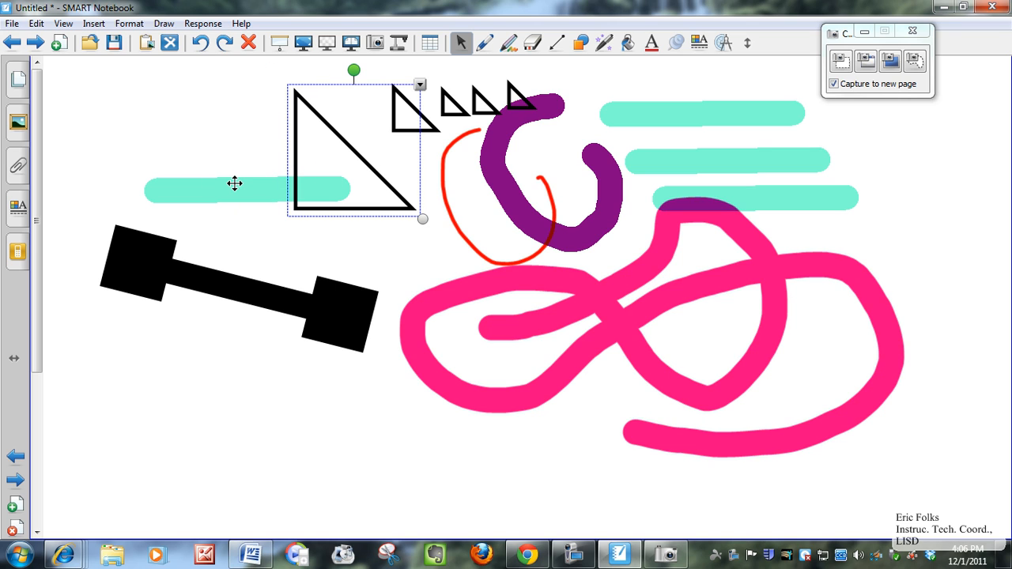
{"action": "left_click", "coordinate": [17, 207]}
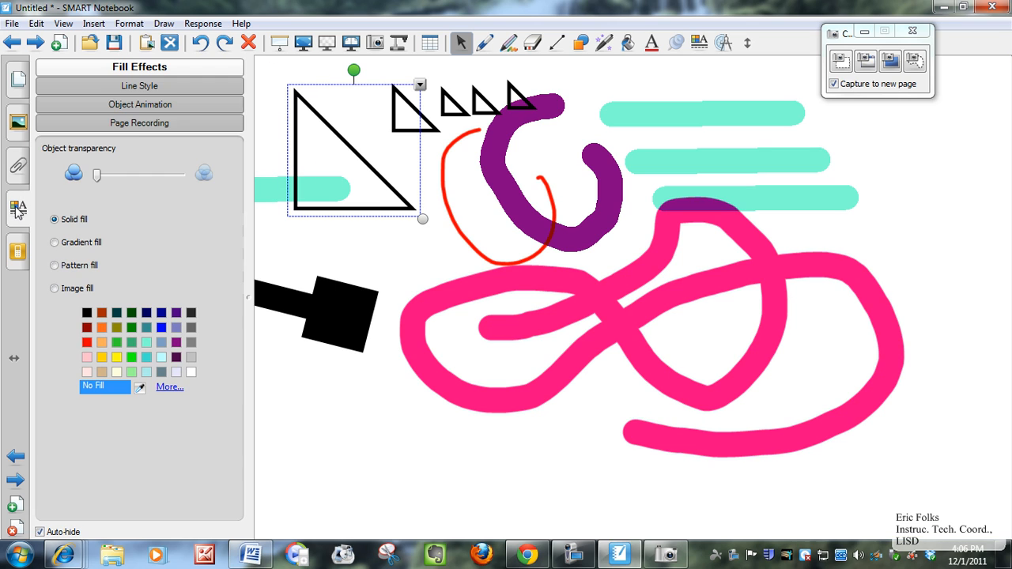
{"action": "left_click", "coordinate": [102, 342]}
{"action": "left_click", "coordinate": [363, 268]}
{"action": "left_click_drag", "start_coordinate": [332, 176], "coordinate": [315, 161]}
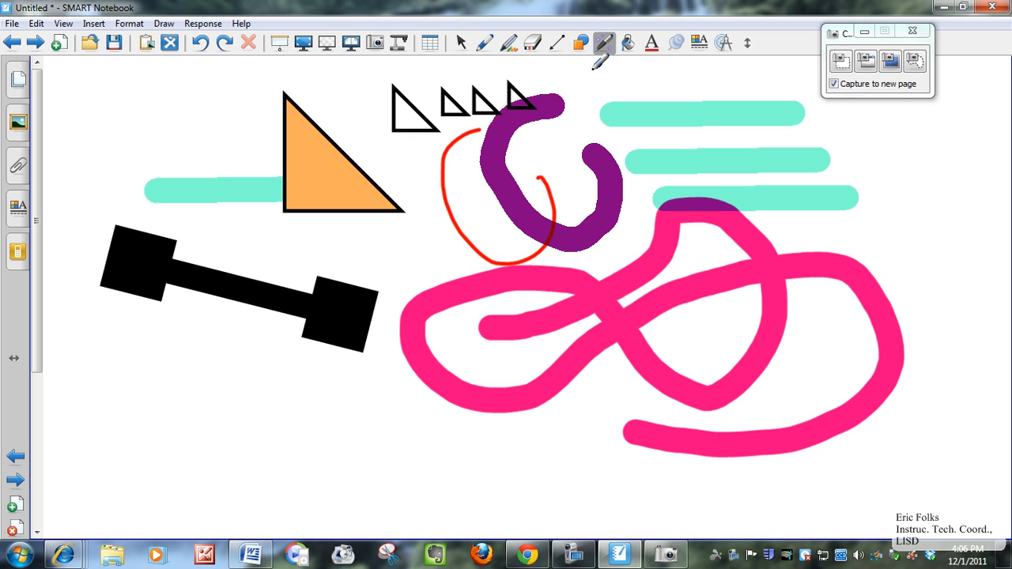
Step: Circle an area with the Magic Pen to open a spotlight, move it over the red curve and enlarge it to an oval
{"action": "left_click_drag", "start_coordinate": [592, 93], "coordinate": [798, 103]}
{"action": "mouse_move", "coordinate": [551, 195]}
{"action": "left_mouse_down"}
{"action": "mouse_move", "coordinate": [479, 219]}
{"action": "mouse_move", "coordinate": [486, 266]}
{"action": "mouse_move", "coordinate": [574, 225]}
{"action": "mouse_move", "coordinate": [563, 199]}
{"action": "mouse_move", "coordinate": [547, 194]}
{"action": "left_mouse_up"}
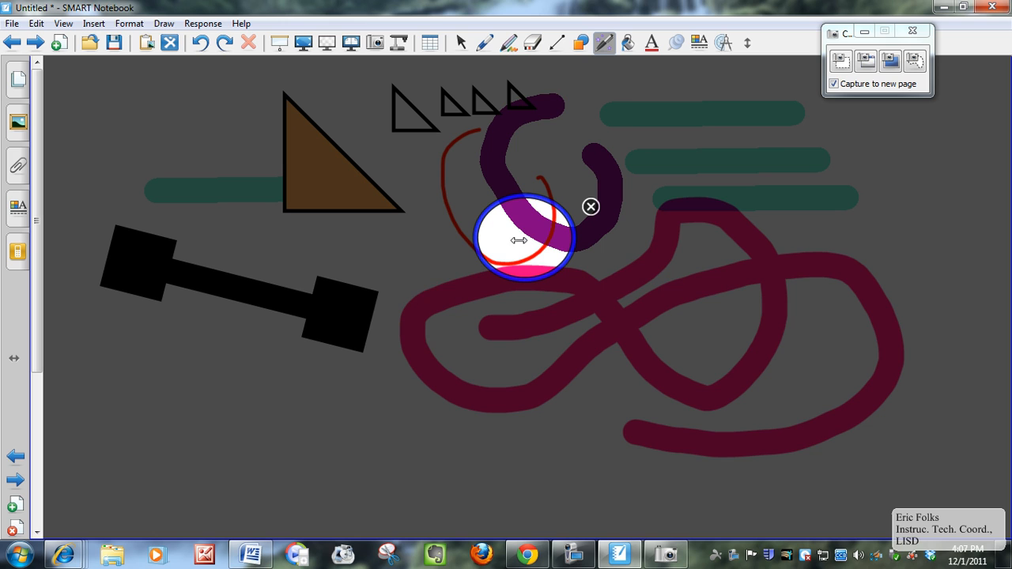
{"action": "mouse_move", "coordinate": [443, 277]}
{"action": "left_mouse_down"}
{"action": "mouse_move", "coordinate": [332, 280]}
{"action": "mouse_move", "coordinate": [482, 372]}
{"action": "mouse_move", "coordinate": [521, 284]}
{"action": "mouse_move", "coordinate": [436, 261]}
{"action": "left_mouse_up"}
{"action": "mouse_move", "coordinate": [508, 272]}
{"action": "left_mouse_down"}
{"action": "mouse_move", "coordinate": [501, 314]}
{"action": "mouse_move", "coordinate": [546, 316]}
{"action": "mouse_move", "coordinate": [551, 298]}
{"action": "mouse_move", "coordinate": [585, 312]}
{"action": "mouse_move", "coordinate": [565, 241]}
{"action": "mouse_move", "coordinate": [533, 203]}
{"action": "mouse_move", "coordinate": [474, 237]}
{"action": "mouse_move", "coordinate": [427, 248]}
{"action": "mouse_move", "coordinate": [499, 285]}
{"action": "left_mouse_up"}
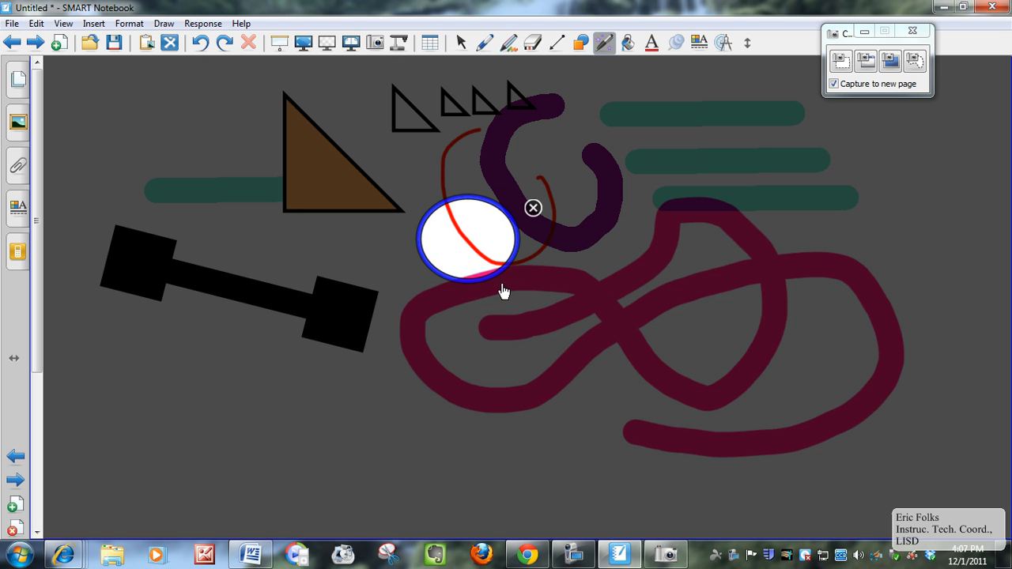
{"action": "left_click_drag", "start_coordinate": [482, 245], "coordinate": [542, 272]}
{"action": "left_click_drag", "start_coordinate": [469, 237], "coordinate": [559, 253]}
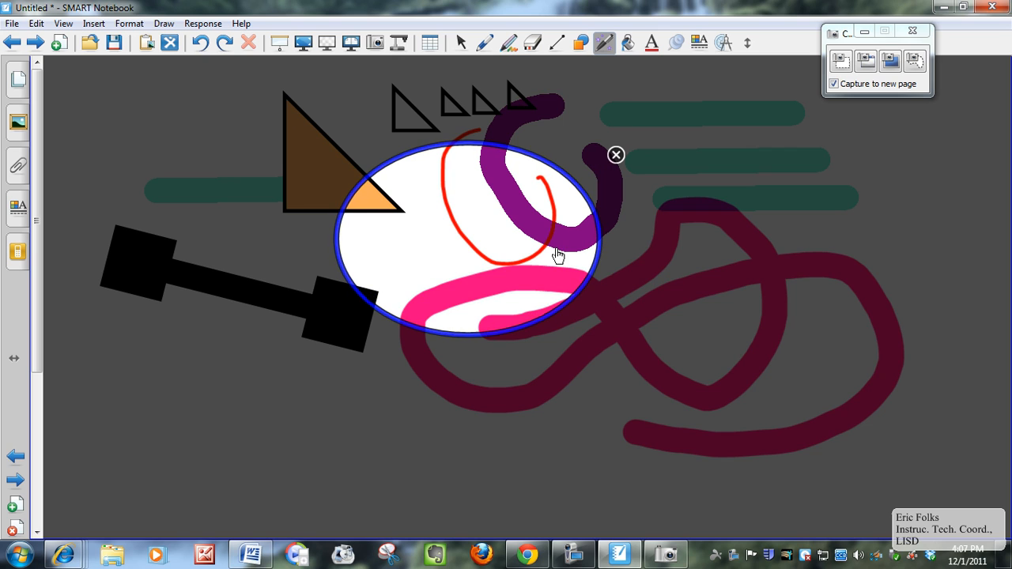
{"action": "left_click_drag", "start_coordinate": [454, 238], "coordinate": [532, 248]}
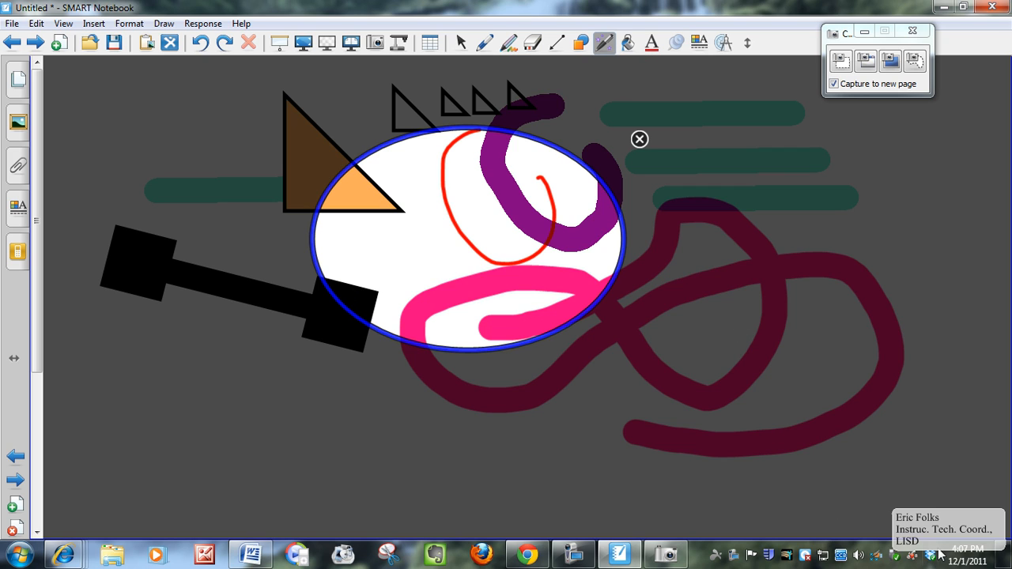
Step: Show the Other SMART Tools list from the SMART Board system tray menu and close the spotlight
{"action": "left_click", "coordinate": [806, 556]}
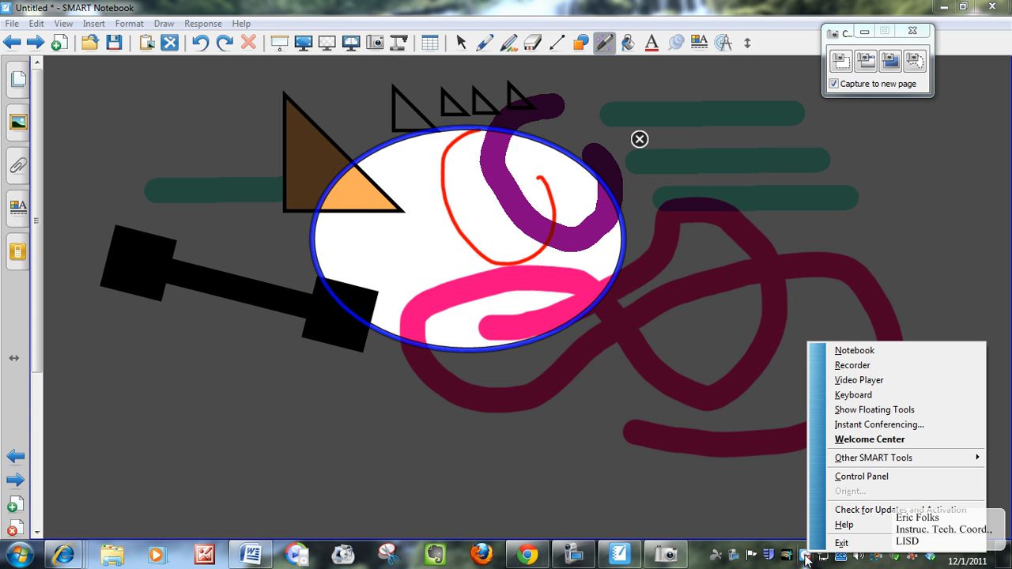
{"action": "mouse_move", "coordinate": [852, 462]}
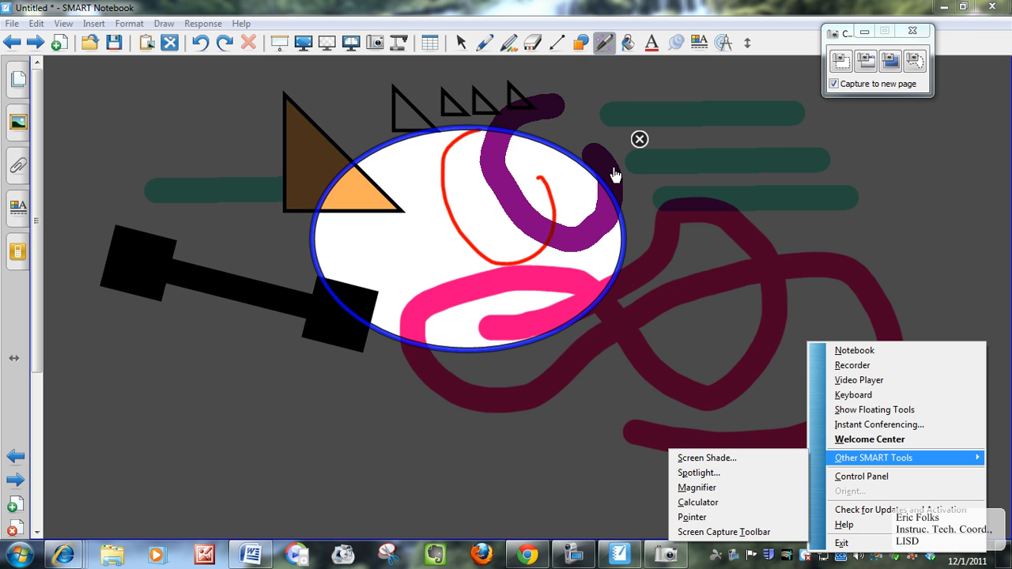
{"action": "left_click", "coordinate": [640, 140]}
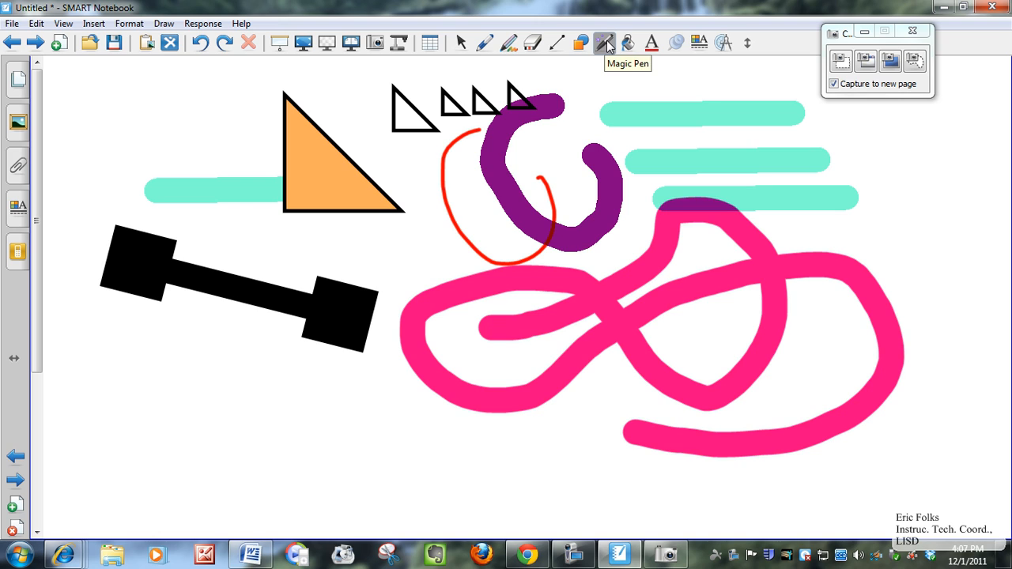
Step: Open a Magic Pen magnifier over the red and purple curves, change its zoom and position, and close it
{"action": "left_click", "coordinate": [605, 43]}
{"action": "mouse_move", "coordinate": [475, 188]}
{"action": "left_mouse_down"}
{"action": "mouse_move", "coordinate": [480, 286]}
{"action": "mouse_move", "coordinate": [581, 291]}
{"action": "mouse_move", "coordinate": [608, 251]}
{"action": "mouse_move", "coordinate": [609, 185]}
{"action": "mouse_move", "coordinate": [474, 187]}
{"action": "left_mouse_up"}
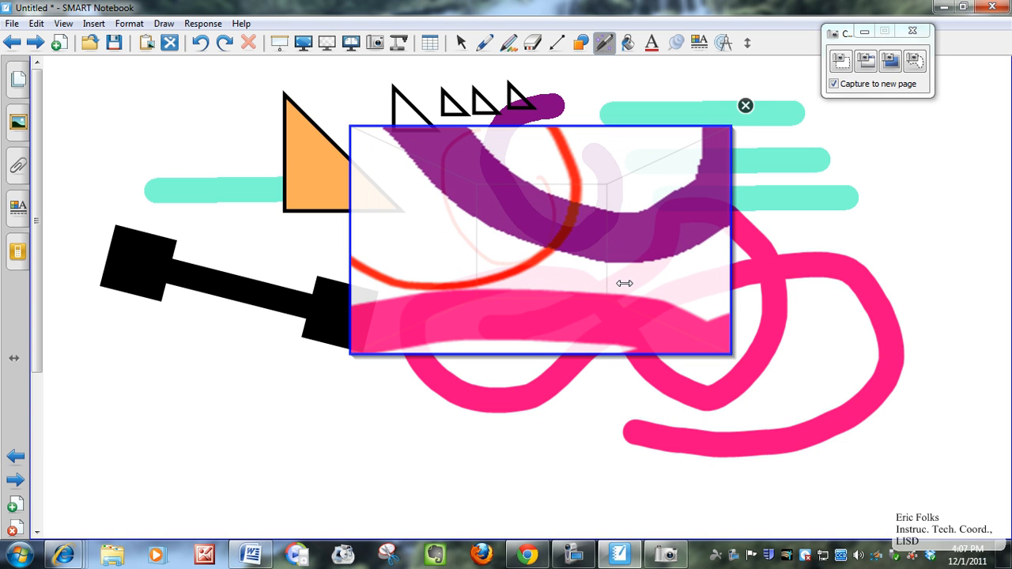
{"action": "left_click_drag", "start_coordinate": [810, 301], "coordinate": [772, 303]}
{"action": "left_click_drag", "start_coordinate": [585, 264], "coordinate": [433, 178]}
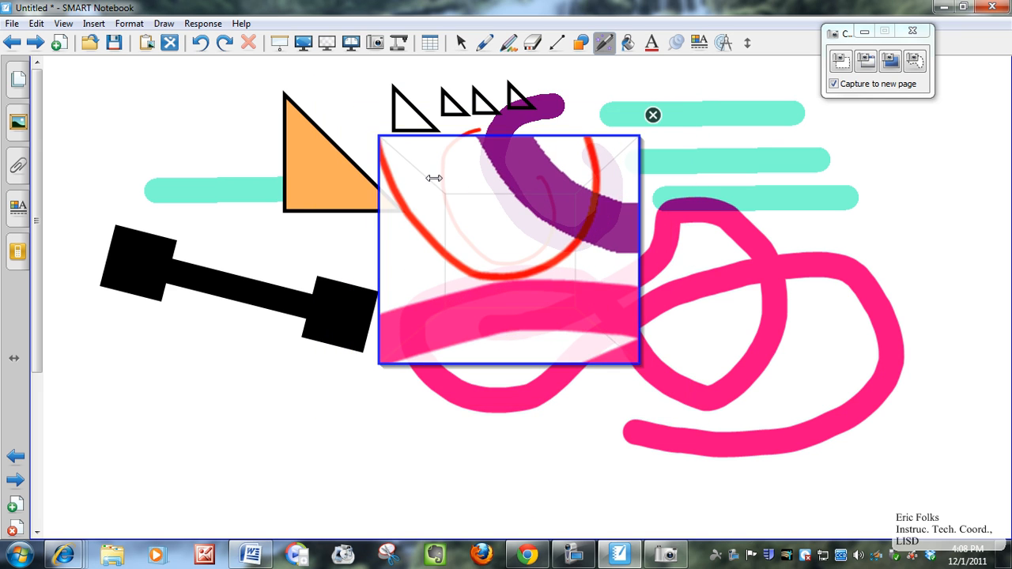
{"action": "left_click", "coordinate": [653, 116]}
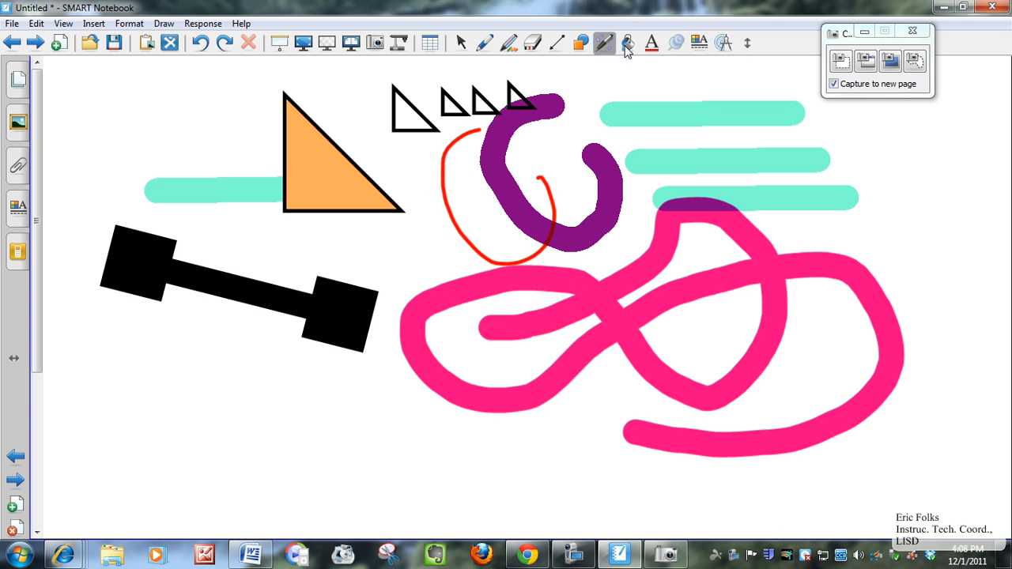
Step: Show the Fill tool's gradient fill settings and compare them with the fill properties of the largest unfilled triangle
{"action": "left_click", "coordinate": [461, 44]}
{"action": "left_click", "coordinate": [413, 108]}
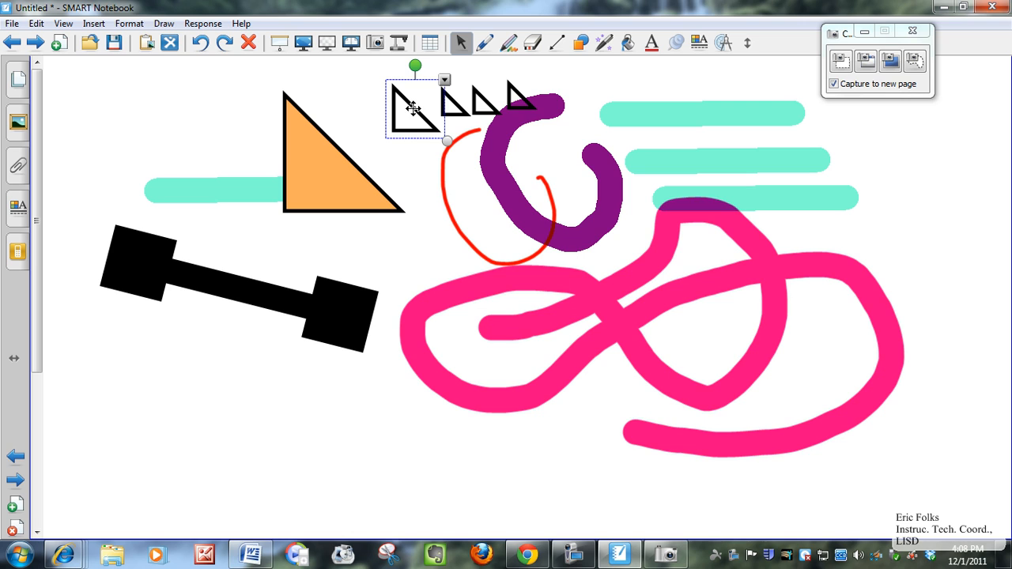
{"action": "left_click", "coordinate": [628, 45]}
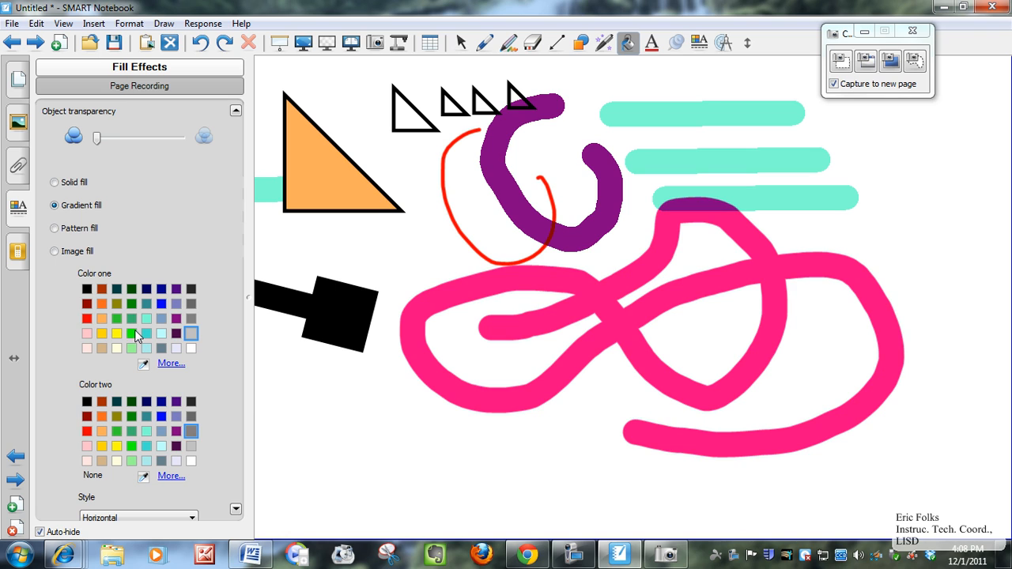
{"action": "left_click", "coordinate": [461, 43]}
{"action": "left_click", "coordinate": [417, 116]}
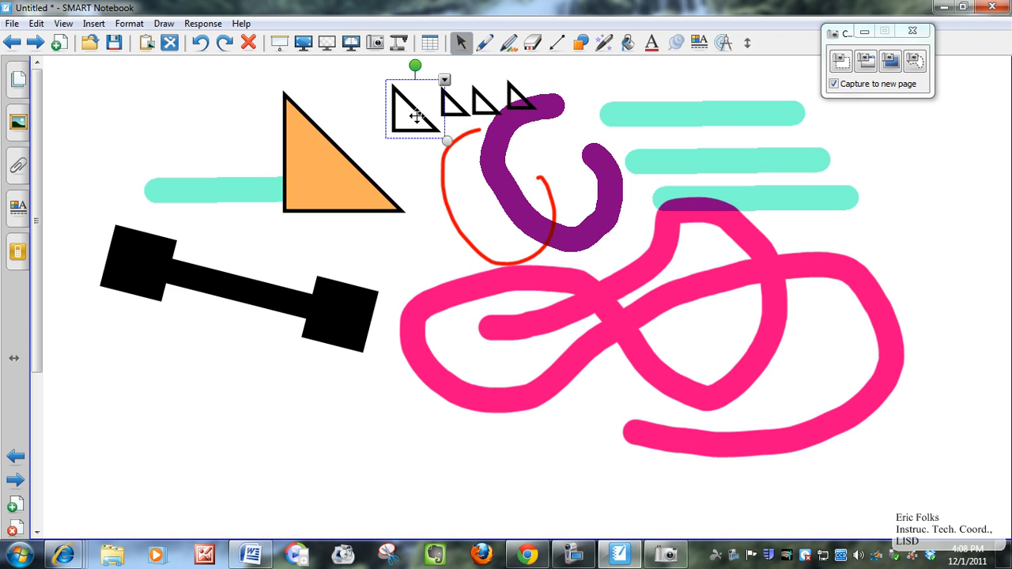
{"action": "left_click", "coordinate": [13, 217]}
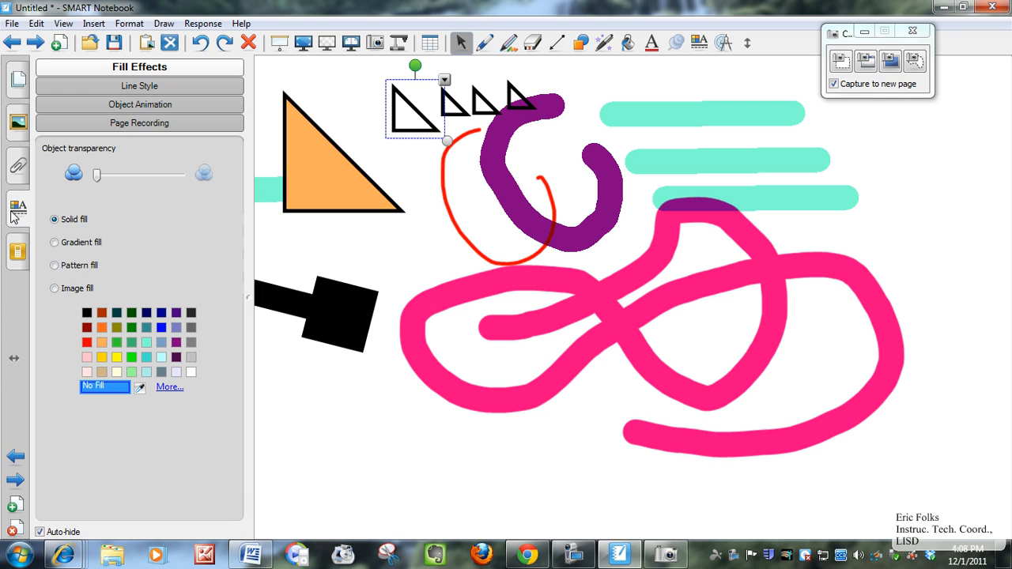
Step: Fill the four smaller triangles with a yellow gradient using the Fill tool
{"action": "left_click", "coordinate": [625, 44]}
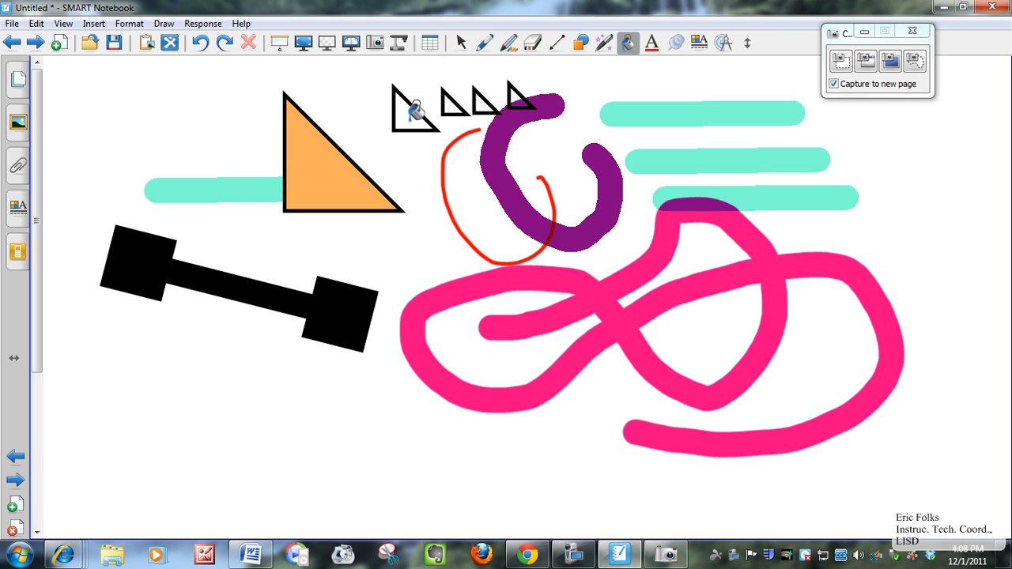
{"action": "left_click", "coordinate": [412, 113]}
{"action": "left_click", "coordinate": [451, 102]}
{"action": "left_click", "coordinate": [484, 101]}
{"action": "left_click", "coordinate": [508, 96]}
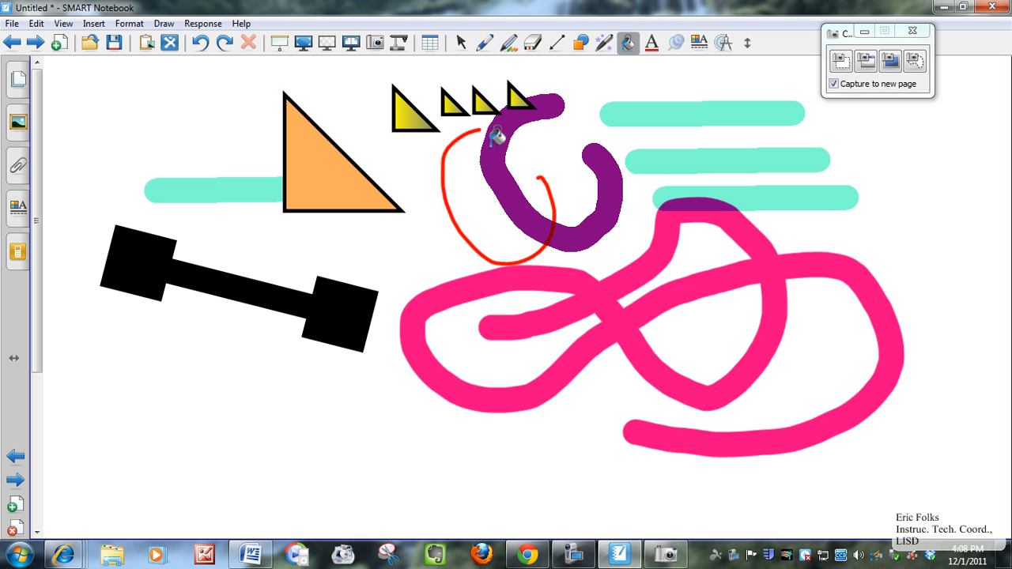
Step: Show the preset text styles of the Text tool and close them
{"action": "left_click", "coordinate": [651, 45]}
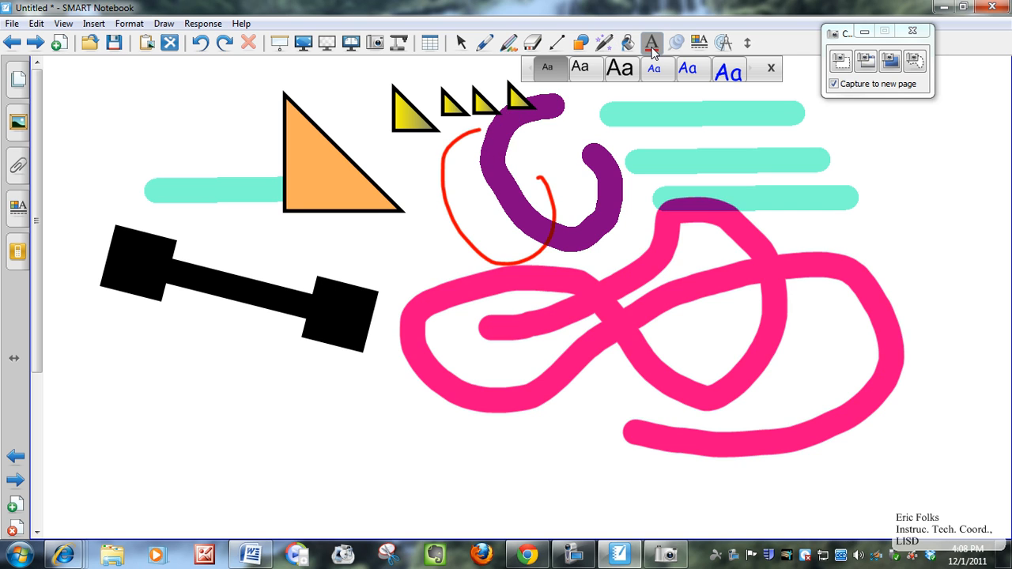
{"action": "left_click", "coordinate": [771, 69]}
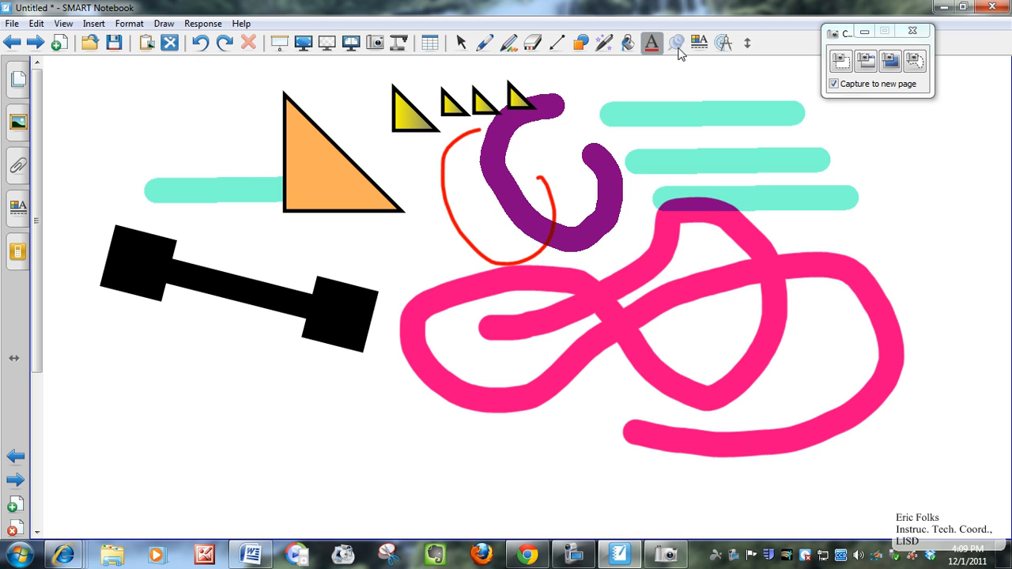
Step: Switch to the dual page display and pin the page with the drawings
{"action": "left_click", "coordinate": [351, 46]}
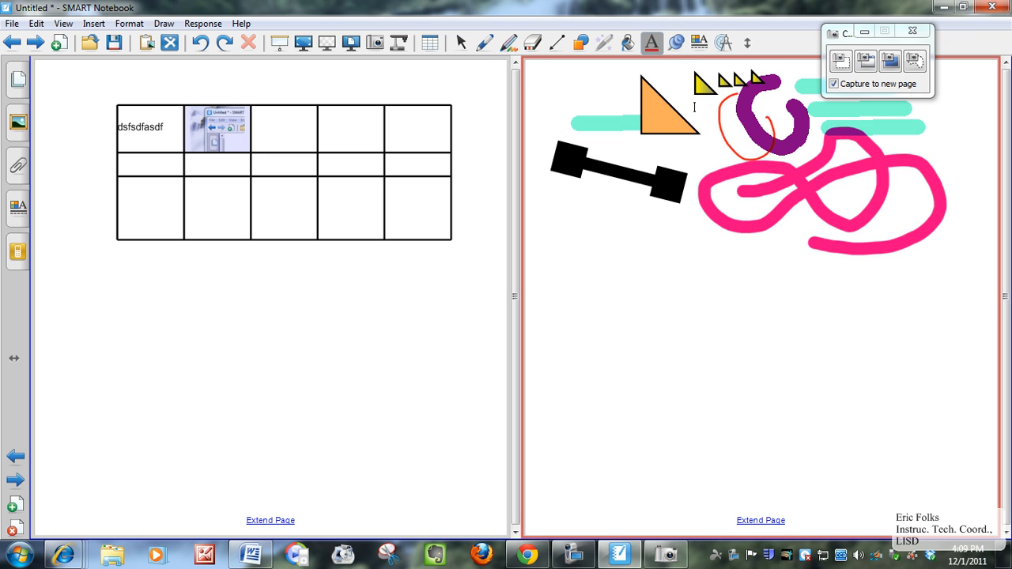
{"action": "left_click", "coordinate": [676, 43]}
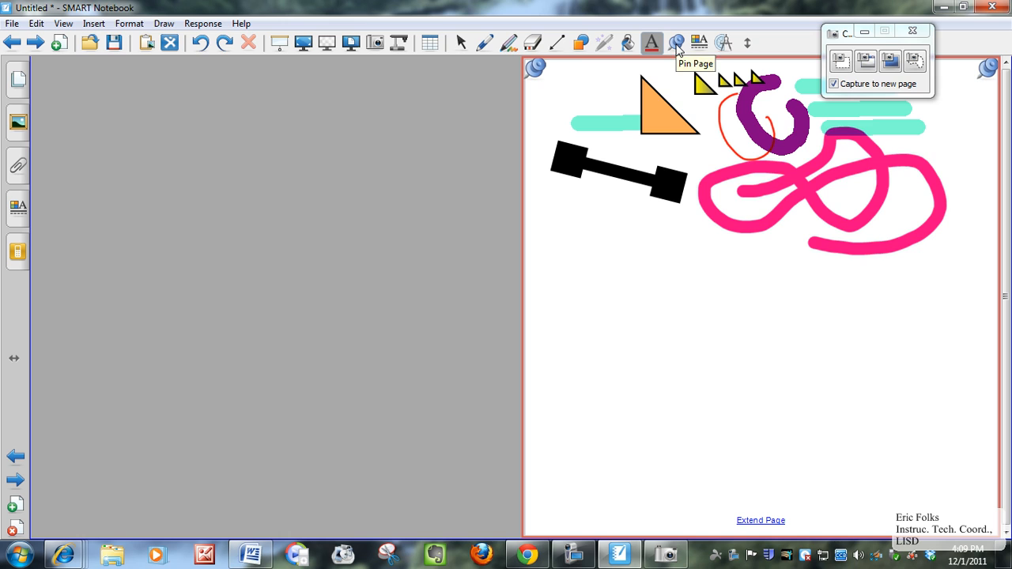
Step: Return to the single page display and show the measurement tools
{"action": "left_click", "coordinate": [352, 47]}
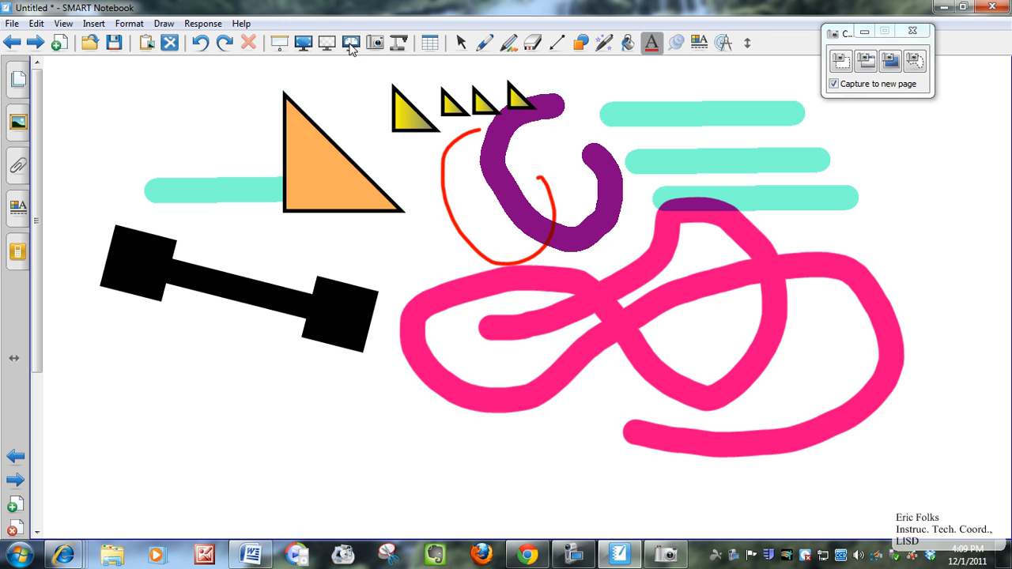
{"action": "left_click", "coordinate": [725, 45]}
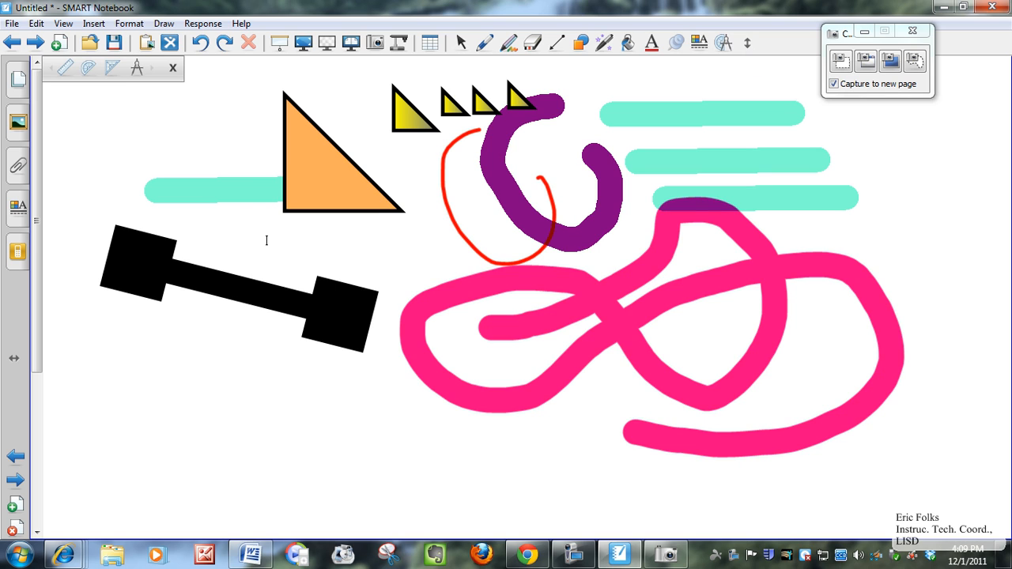
Step: Switch the side tabs to the opposite side of the window, and move the toolbar to the opposite edge and back
{"action": "left_click", "coordinate": [14, 362]}
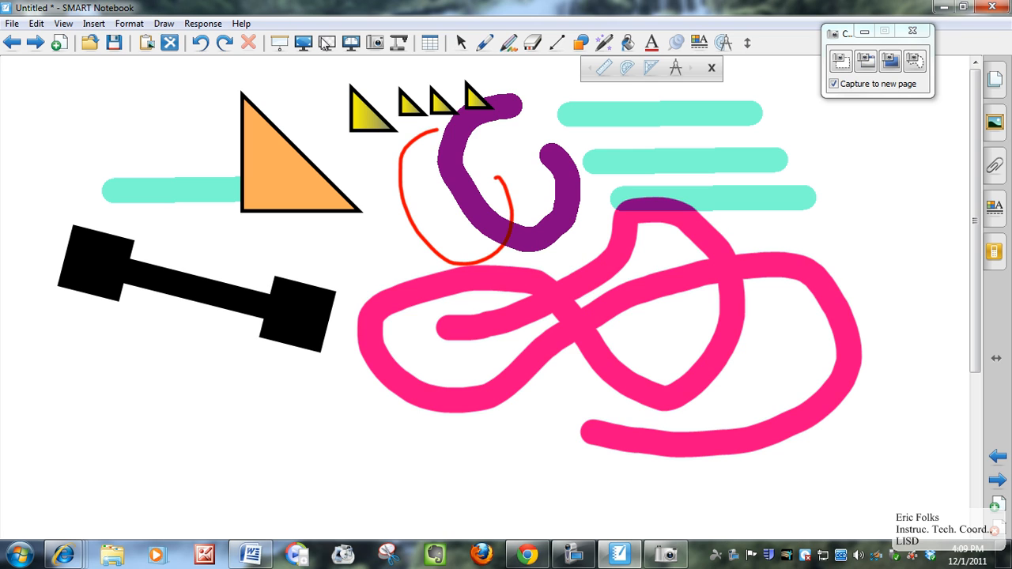
{"action": "left_click", "coordinate": [748, 45]}
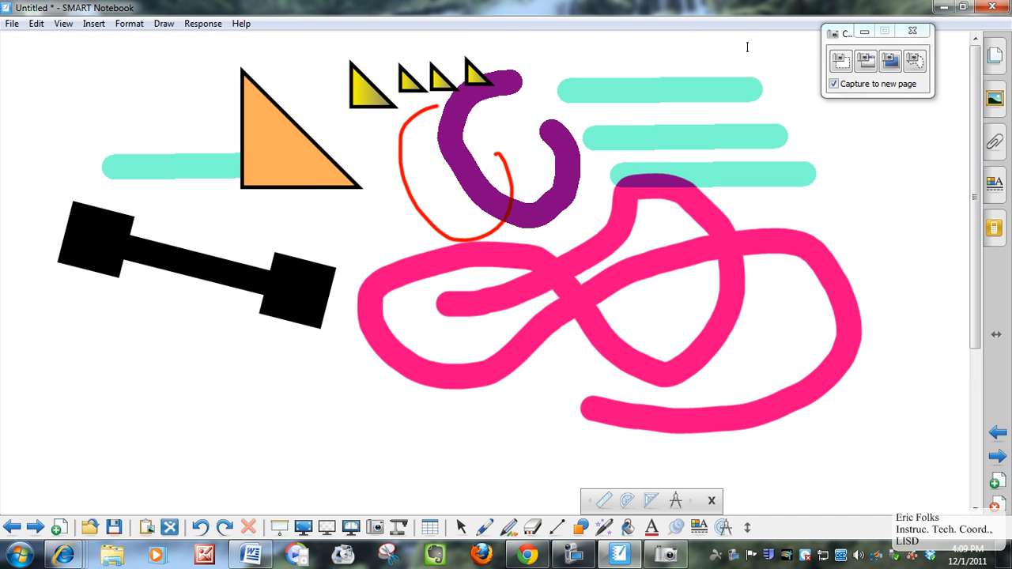
{"action": "left_click", "coordinate": [747, 528]}
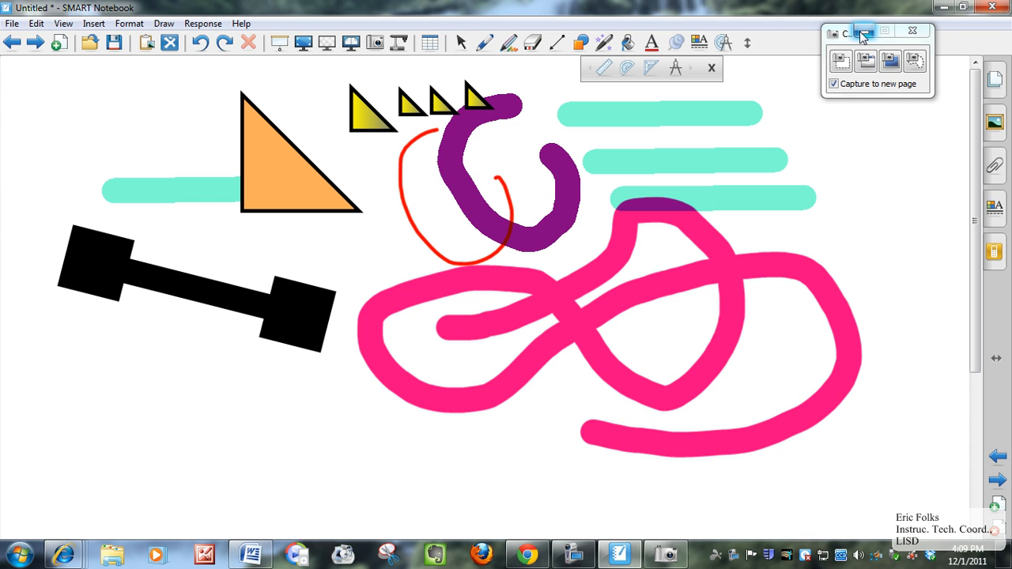
Step: Open title page 1 from the Page Sorter with the screen capture toolbar minimized, and restore that toolbar
{"action": "left_click", "coordinate": [864, 31]}
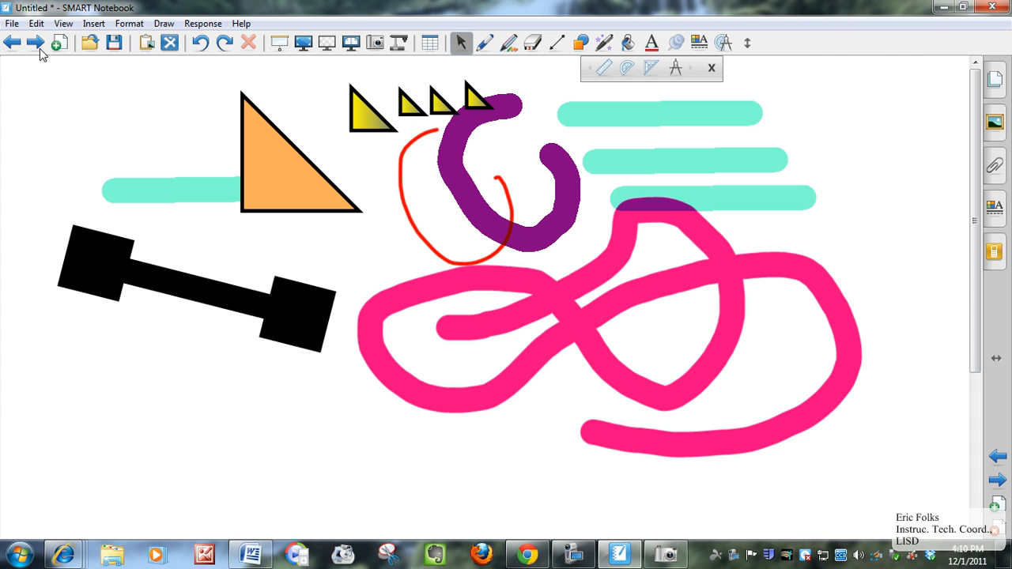
{"action": "left_click", "coordinate": [996, 80]}
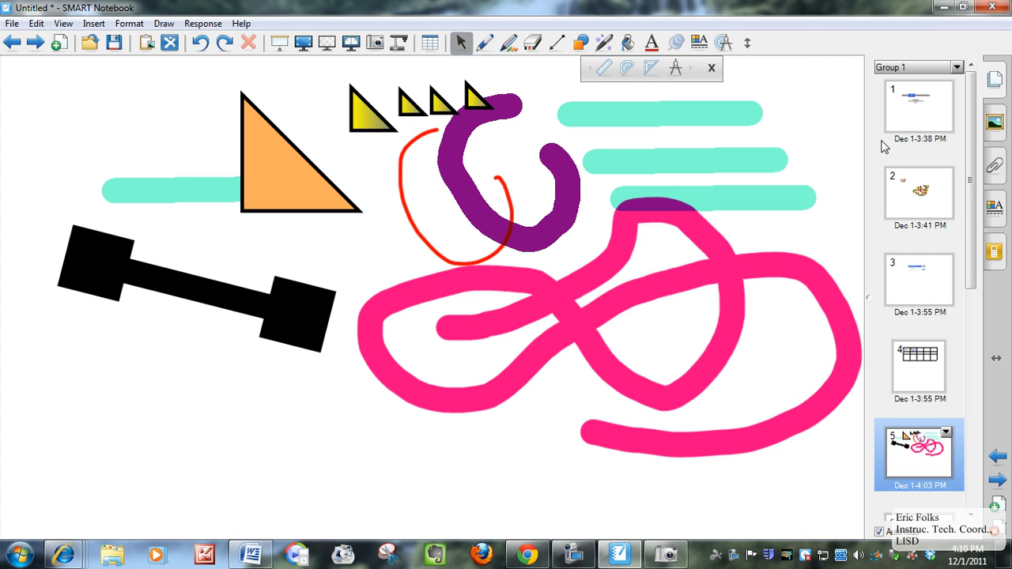
{"action": "left_click", "coordinate": [917, 107]}
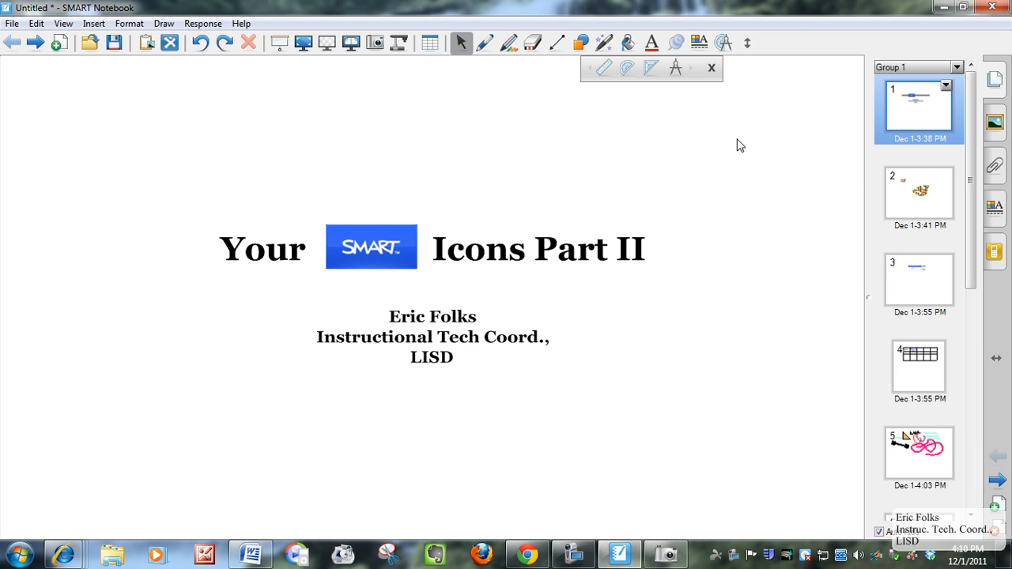
{"action": "left_click", "coordinate": [666, 553]}
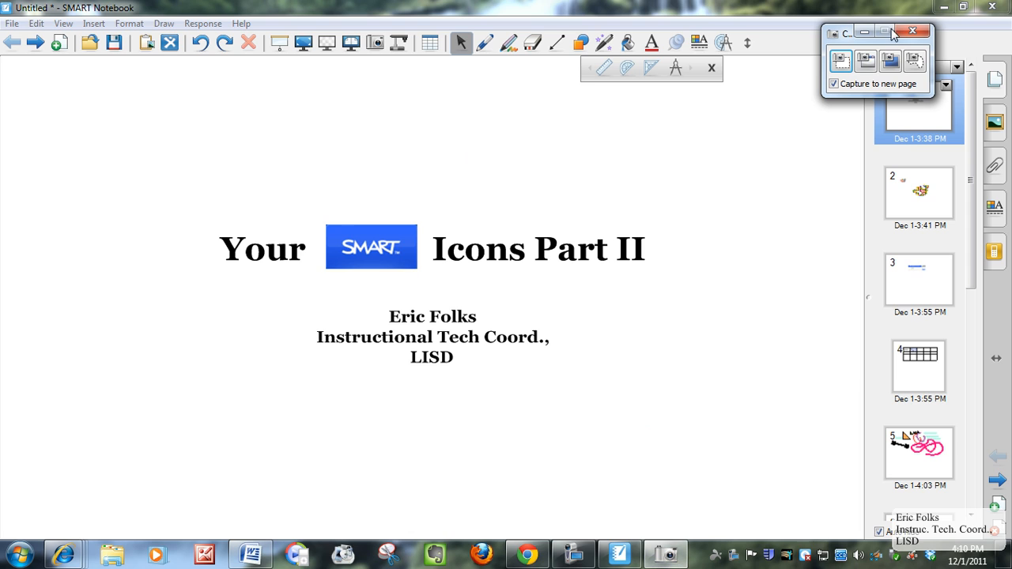